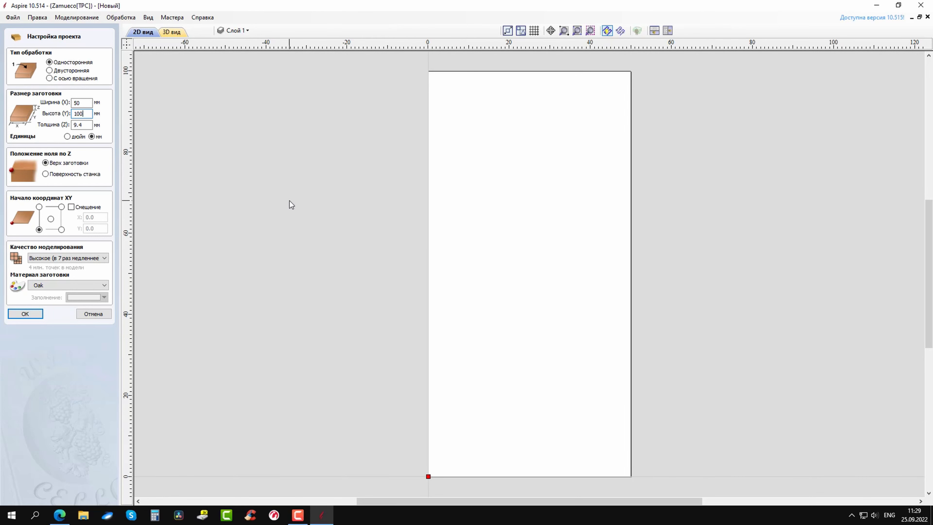
- Apply the single-sided job setup with 50 mm width, 100 mm height and 9.4 mm thickness
left_click(25, 315)
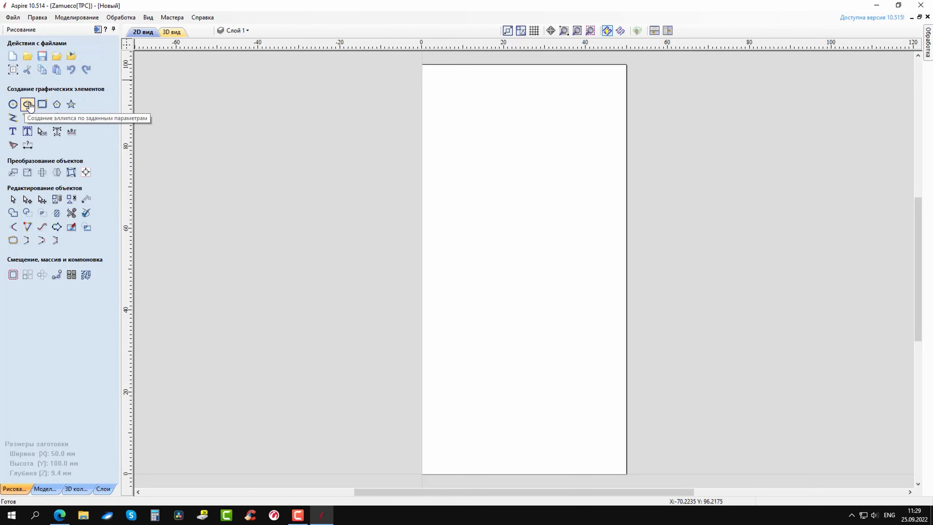
- Draw a 50 × 2 mm rectangle, align it with the stock's bottom edge and stretch it to about 11.6 mm high
left_click(42, 104)
left_click(424, 460)
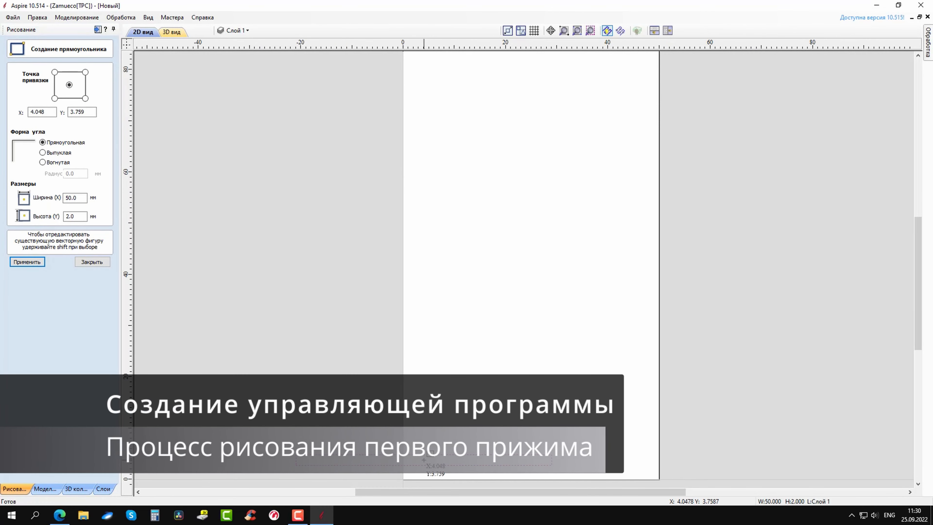
left_click(92, 262)
left_click(41, 196)
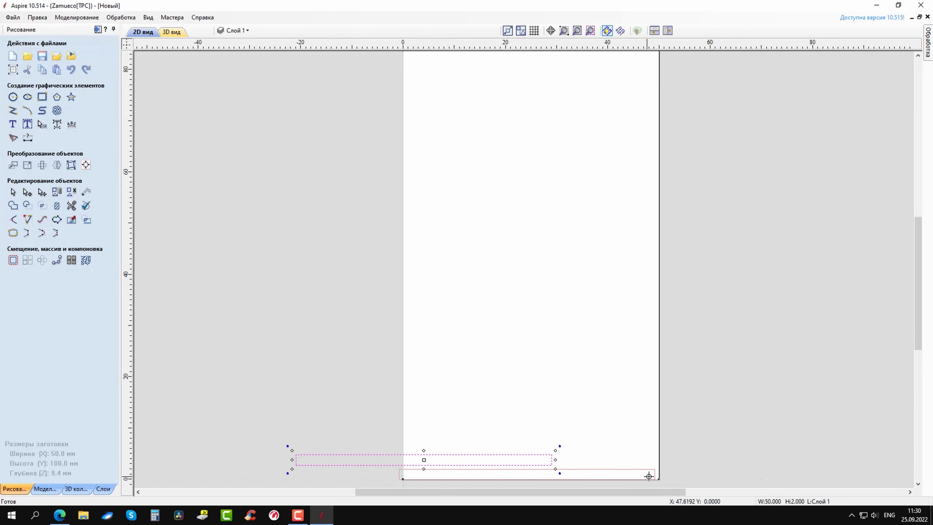
left_click_drag(535, 474, 651, 480)
left_click_drag(530, 465, 531, 419)
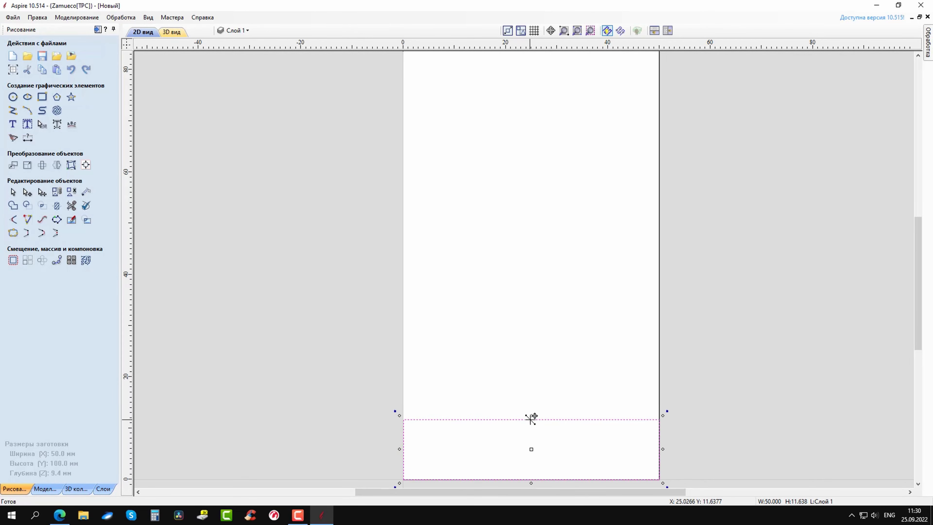
- Try to recentre the bottom rectangle at X 25, Y 5, and undo the repositioning
left_click(42, 98)
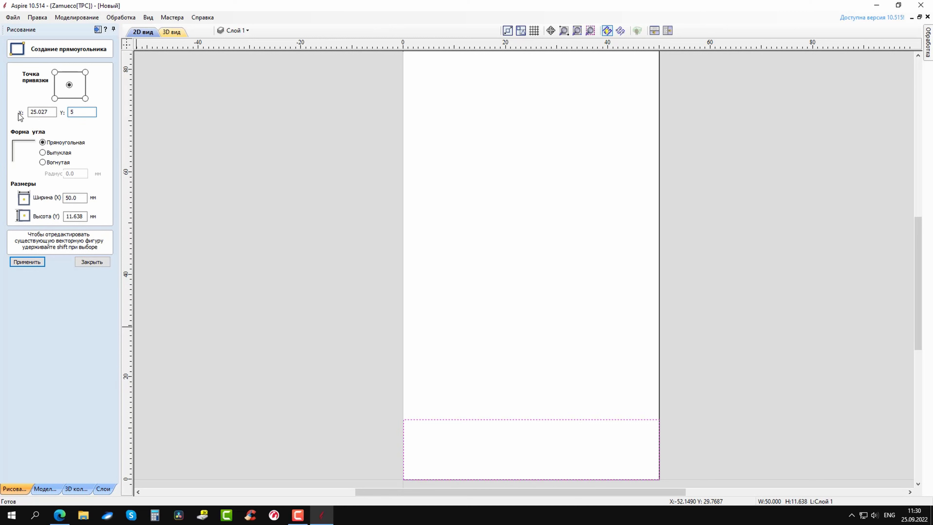
type("25")
left_click(35, 263)
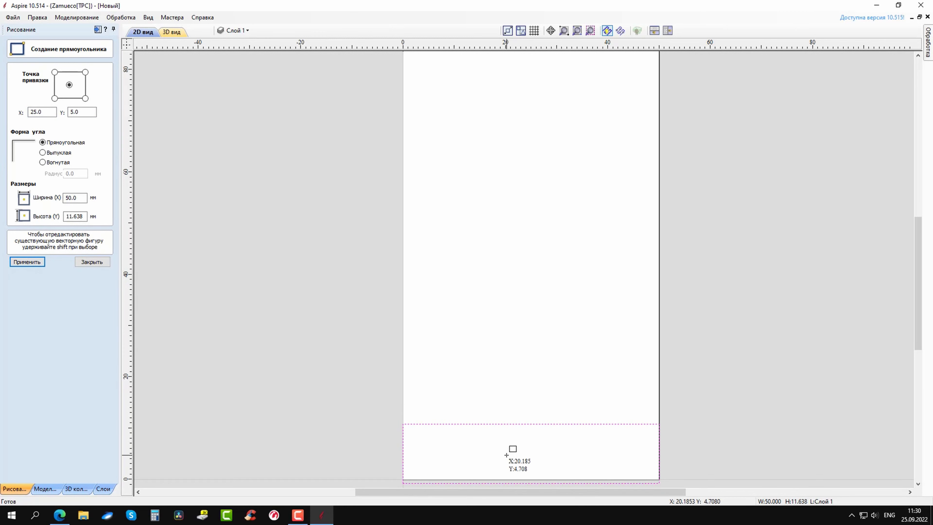
left_click(505, 447)
key("ctrl+z")
key("ctrl+z")
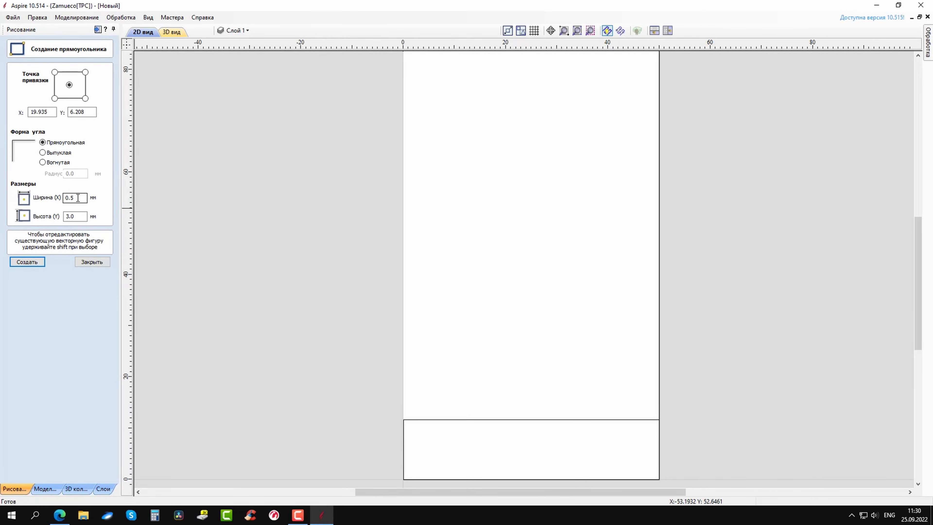
- Create a 50 × 20 mm rectangle anchored by its lower-left corner at the stock's lower-left corner
left_click_drag(78, 198, 46, 199)
scroll(197, 169, "down", 2)
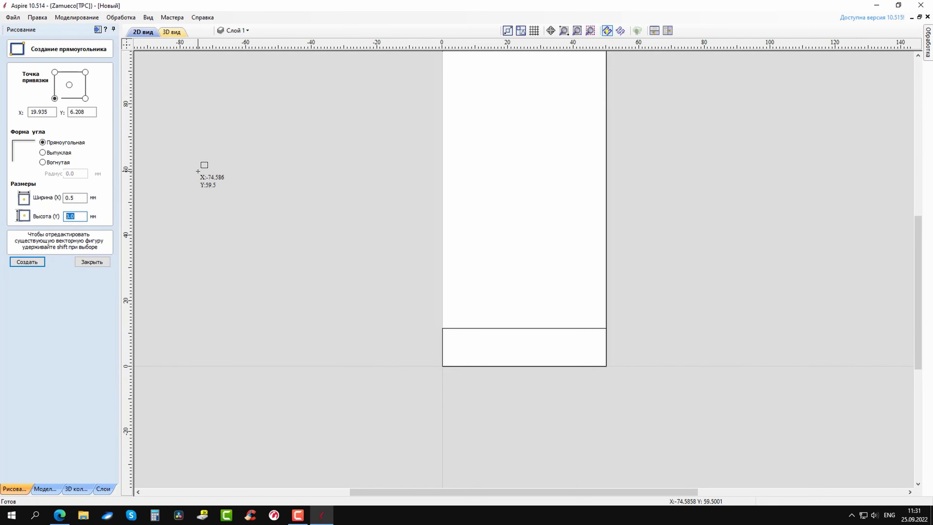
type("20")
key("Return")
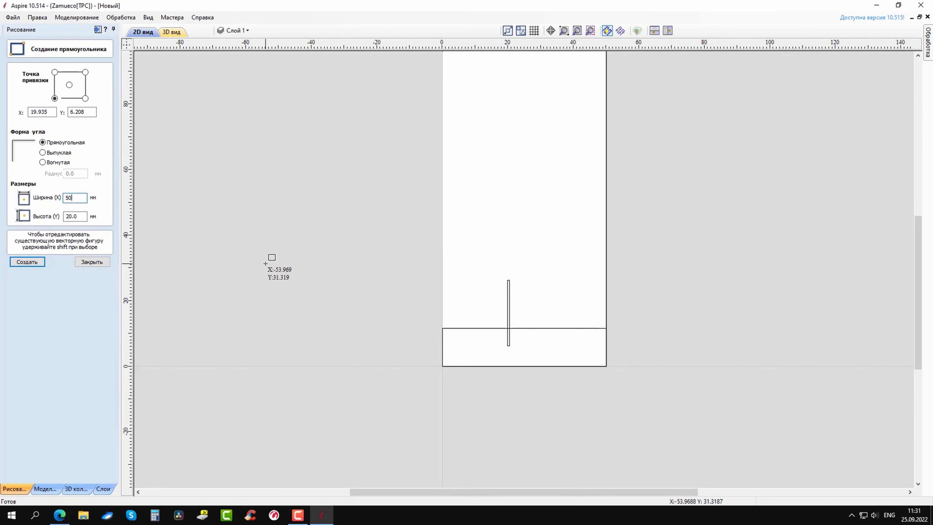
type("50")
key("Return")
left_click(92, 262)
key("ctrl+z")
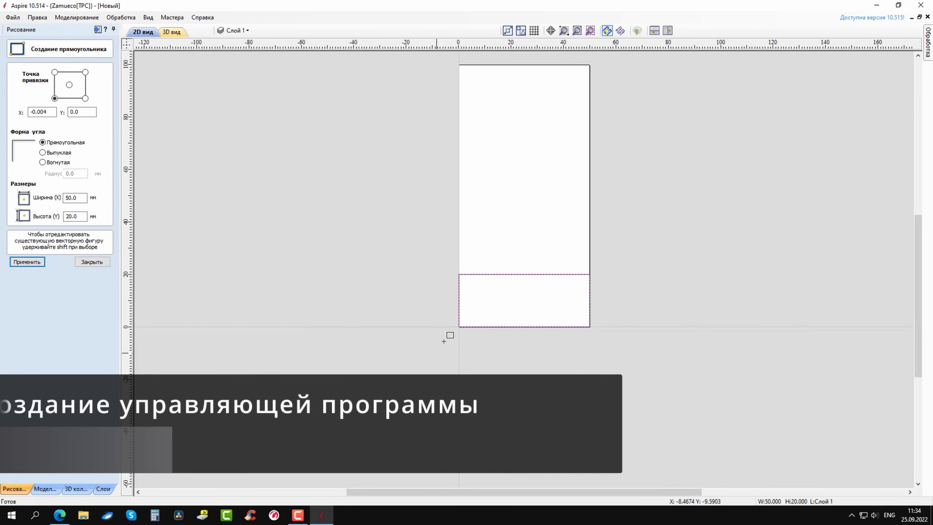
- Create a second rectangle, 35 mm wide and 4.5 mm high, inside the 50 × 20 mm outline
scroll(483, 306, "up", 2)
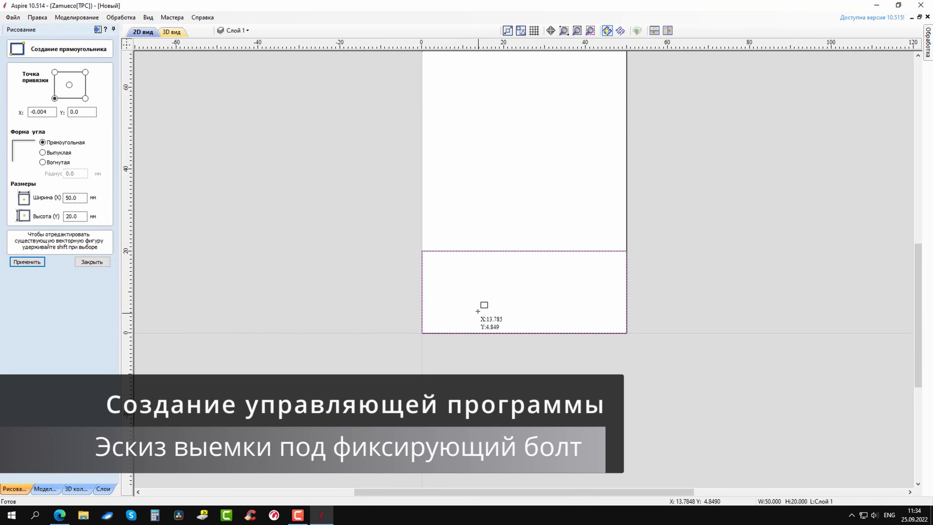
left_click(457, 285)
double_click(81, 198)
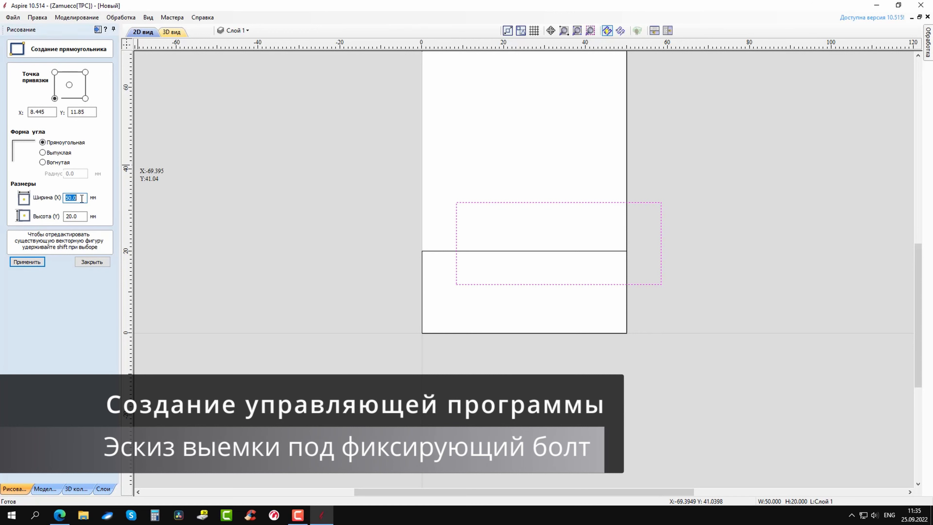
type("35")
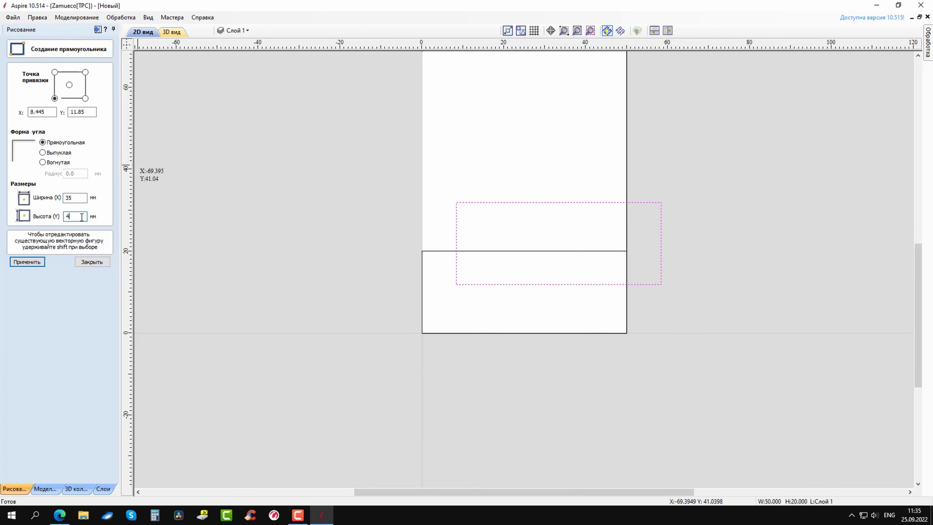
left_click(81, 217)
type("4.5")
key("Return")
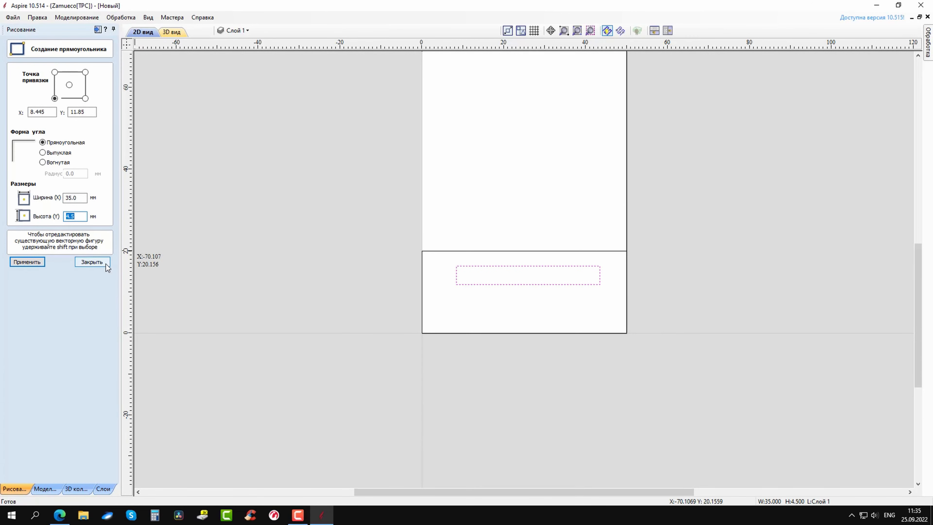
- Move the 35 × 4.5 mm rectangle down to roughly the middle of the outline's height
left_click(104, 262)
left_click(39, 194)
mouse_move(554, 284)
left_mouse_down()
mouse_move(546, 298)
mouse_move(553, 302)
left_mouse_up()
scroll(553, 301, "up", 2)
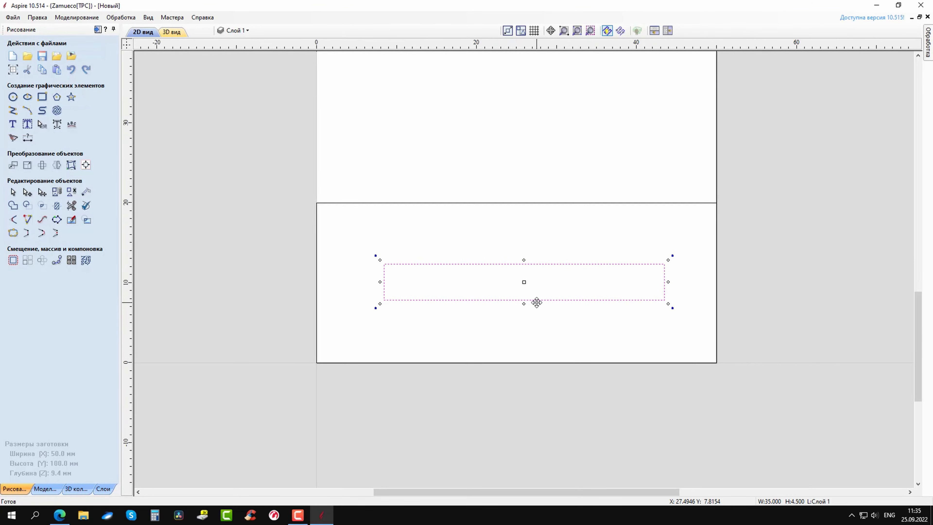
- Draw both corner-to-corner diagonals of the 50 × 20 mm outline as a polyline to mark its centre
left_click(14, 111)
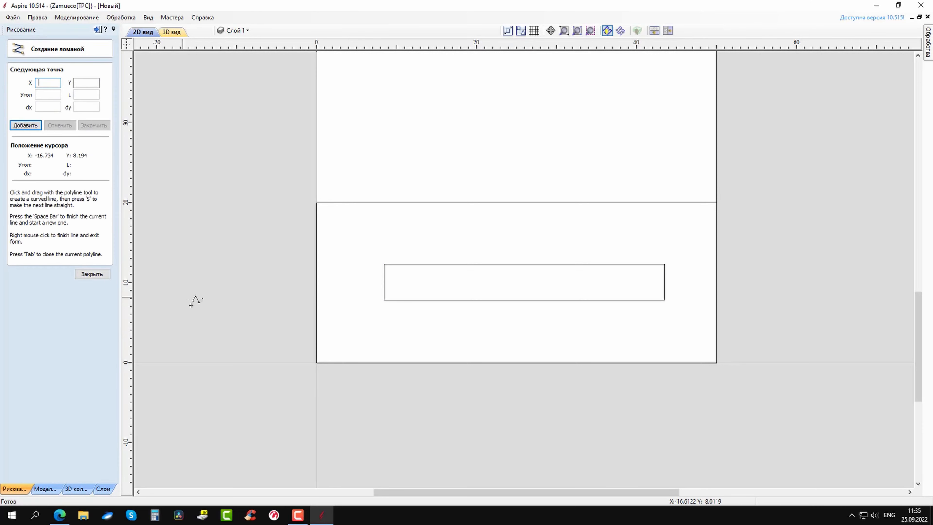
left_click(317, 362)
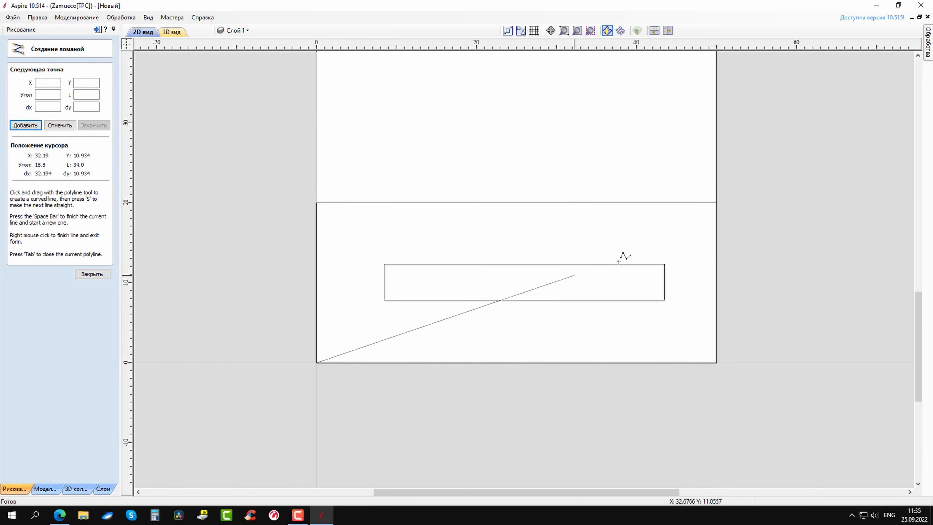
left_click(718, 203)
left_click(317, 202)
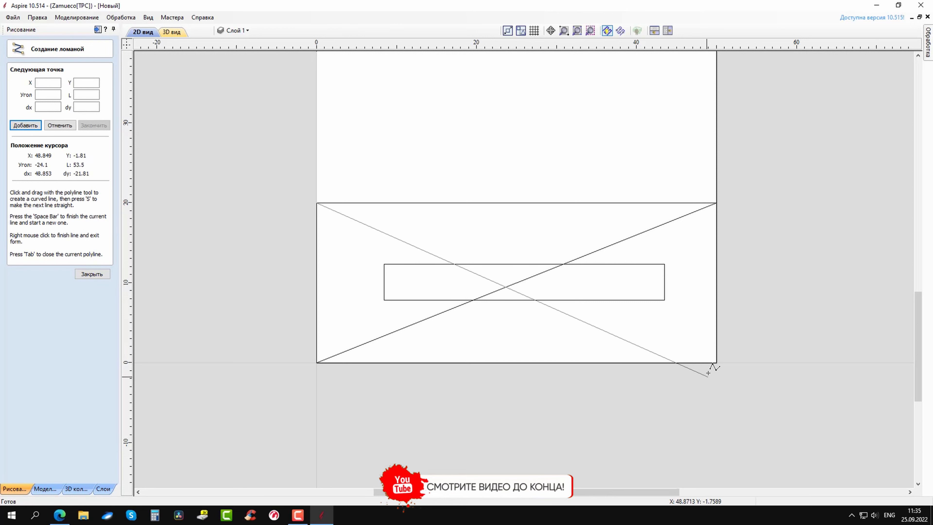
left_click(715, 361)
key("space")
- Draw both corner-to-corner diagonals of the 35 × 4.5 mm rectangle to mark its centre
left_click(384, 264)
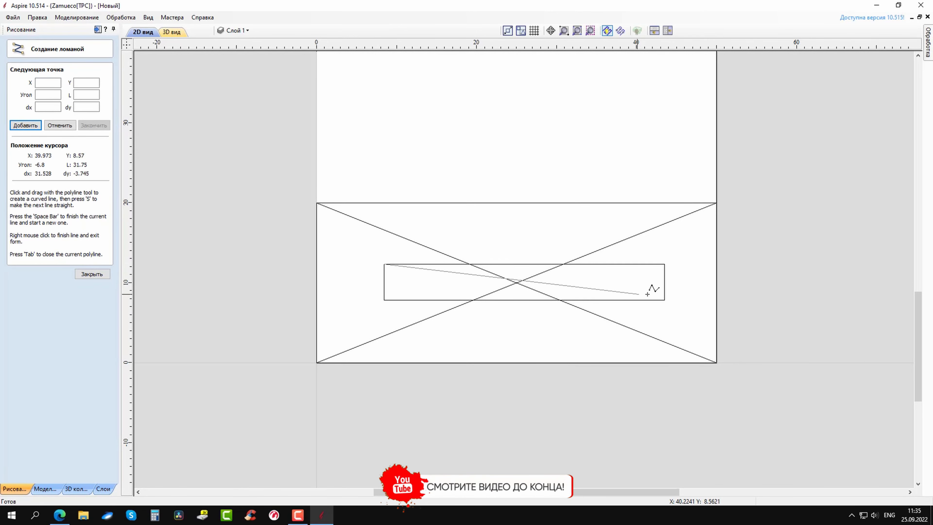
left_click(664, 300)
left_click(665, 265)
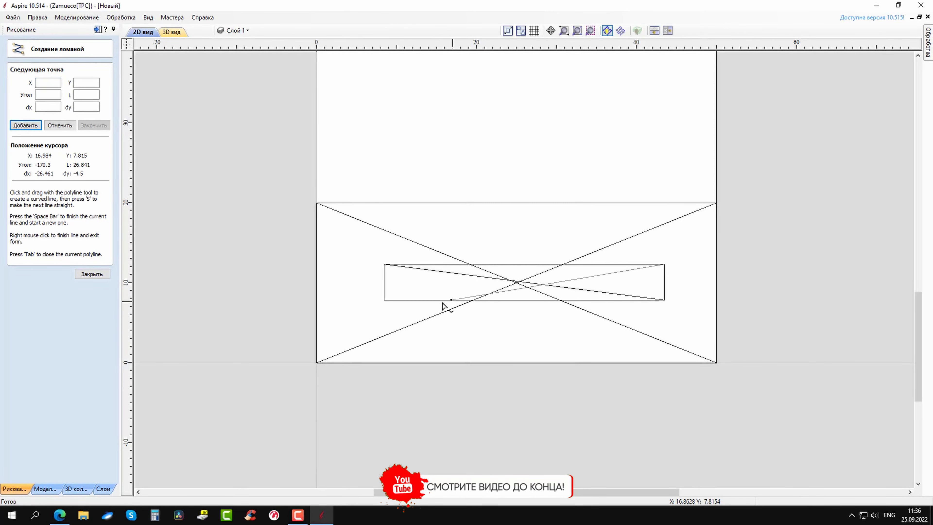
left_click(384, 299)
right_click(384, 300)
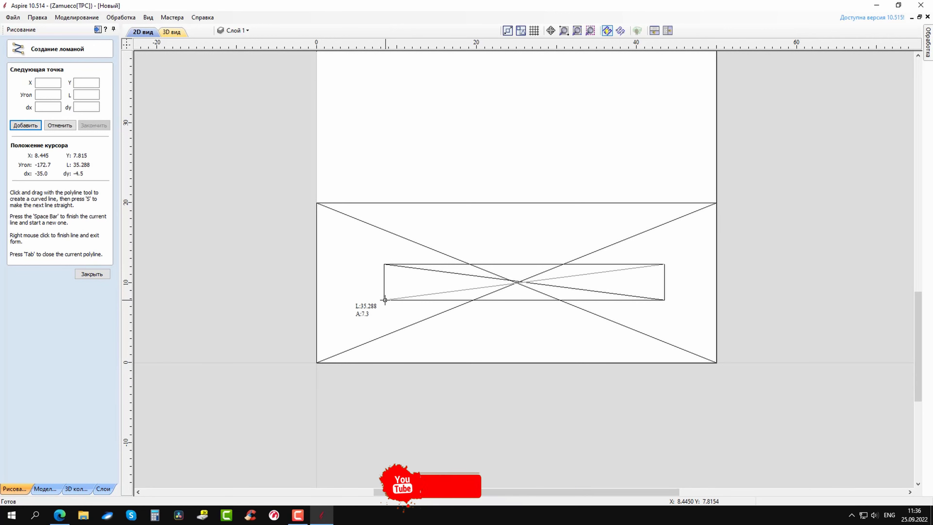
- Move the small rectangle together with its diagonals so that its centre coincides with the centre of the outline
left_click(607, 271, "shift")
left_click(604, 265, "shift")
left_click(605, 265)
scroll(533, 283, "up", 7)
left_click_drag(492, 280, 456, 283)
scroll(457, 330, "down", 4)
scroll(449, 324, "up", 9)
scroll(435, 330, "down", 11)
- Delete the diagonal construction lines of both rectangles
left_click(547, 279)
key("Delete")
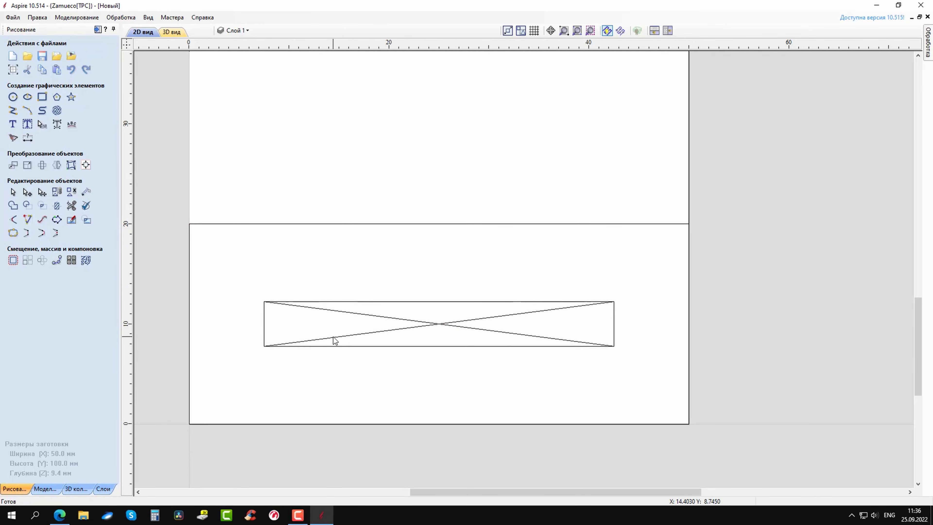
left_click(333, 337)
key("Delete")
left_click(348, 313)
key("Delete")
- Create a 4 mm diameter circle centred on the midpoint of the small rectangle's left edge
left_click(13, 97)
scroll(297, 294, "up", 4)
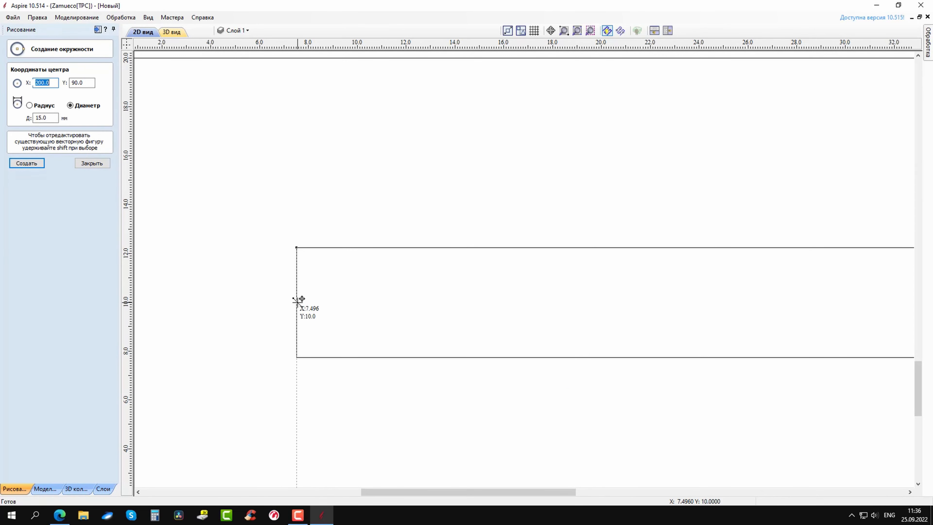
left_click(299, 301)
scroll(301, 316, "down", 3)
type("5")
key("Return")
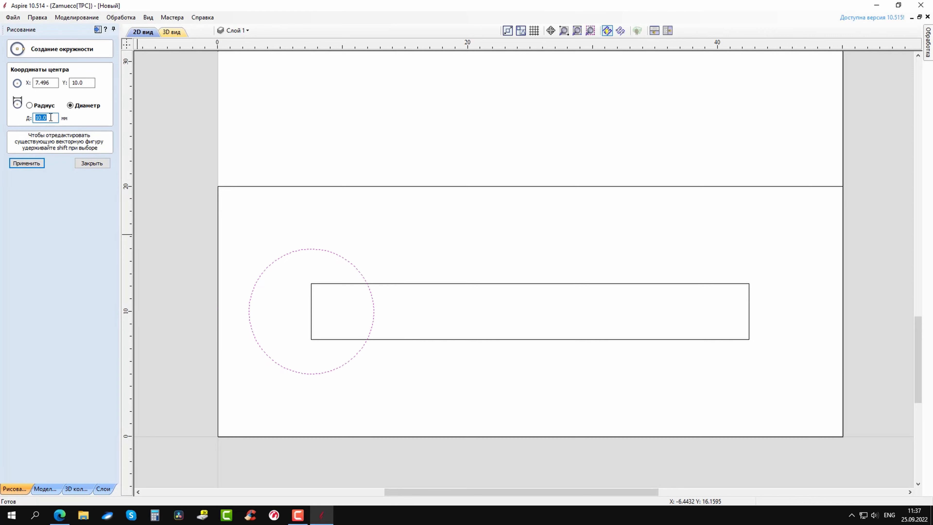
key("Return")
scroll(218, 258, "up", 2)
left_click(92, 164)
- Edit the circle's nodes, snapping its top and bottom to the rectangle's left corners and pulling its left node slightly outward
left_click(27, 192)
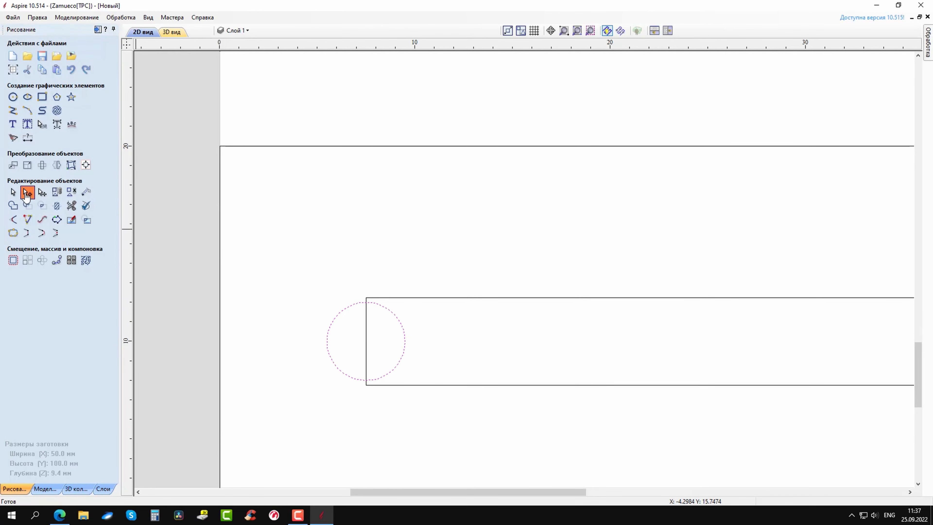
scroll(311, 305, "up", 4)
left_click(445, 294)
left_click_drag(444, 294, 444, 284)
middle_click_drag(426, 464, 415, 367)
left_click_drag(428, 391, 432, 402)
left_click_drag(337, 294, 325, 294)
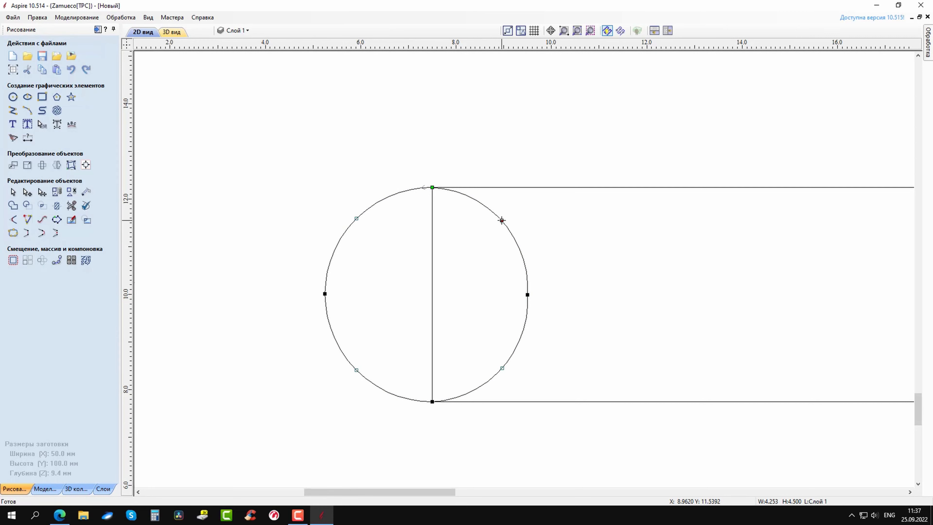
- Try to delete part of the circle and the small rectangle's left edge, undoing each deletion
key("Delete")
key("ctrl+z")
left_click(432, 265)
key("Delete")
key("ctrl+z")
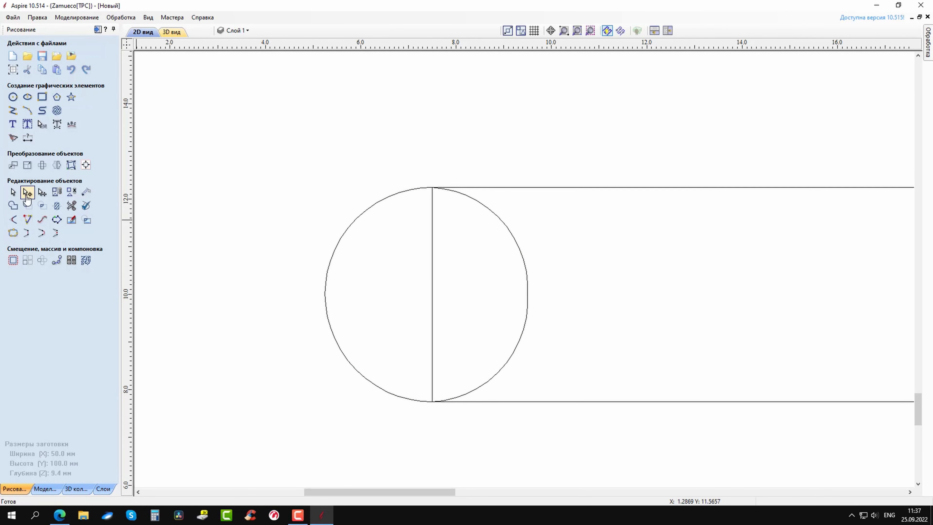
- Delete the small rectangle's left edge and the inner half of the circle to leave a rounded left end
right_click(432, 266)
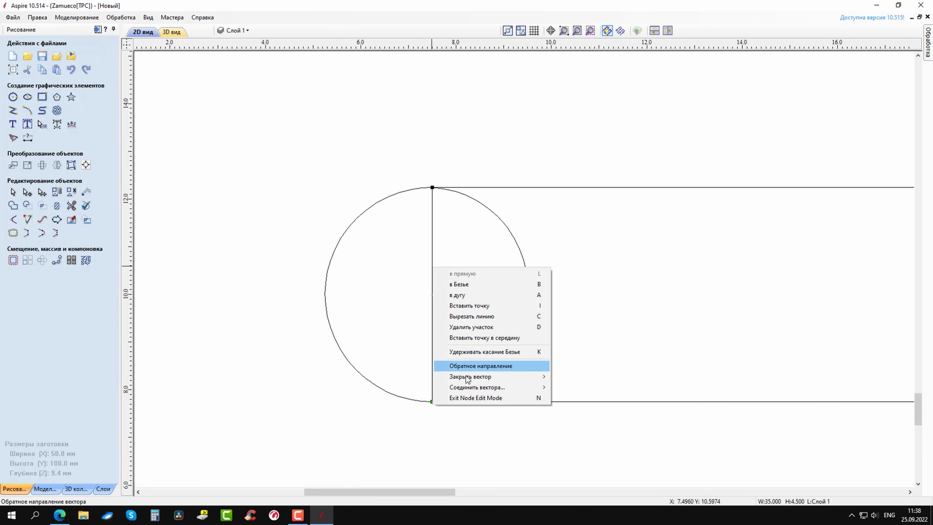
left_click(472, 327)
right_click(525, 264)
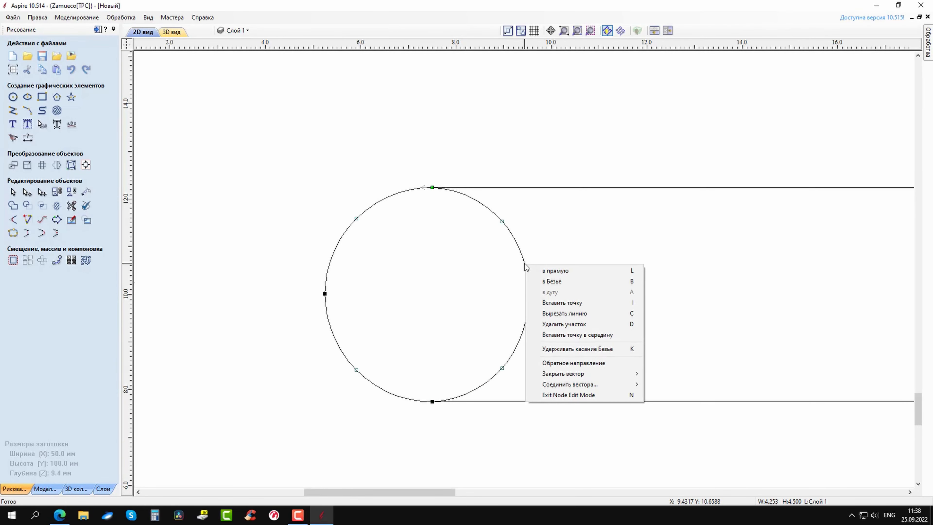
left_click(560, 322)
key("d")
key("d")
- Place a 4 mm diameter circle centred on the midpoint of the slot's right edge
scroll(527, 319, "down", 5)
middle_click_drag(648, 317, 487, 303)
scroll(486, 302, "down", 1)
middle_click_drag(565, 308, 476, 305)
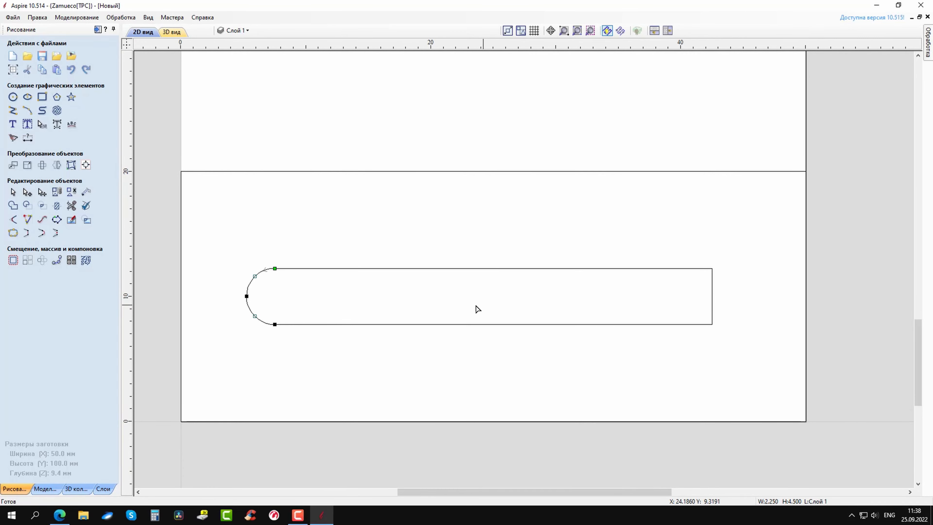
left_click(14, 97)
scroll(718, 298, "up", 6)
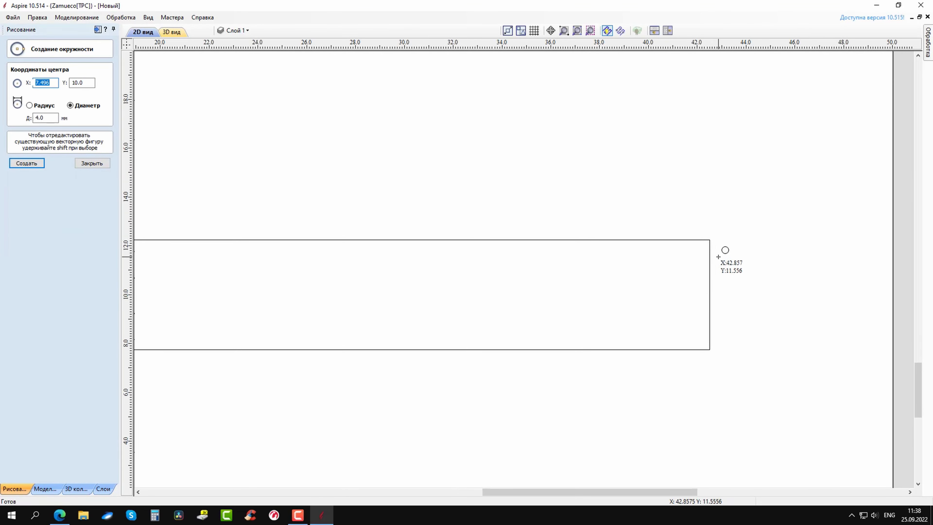
left_click(712, 298)
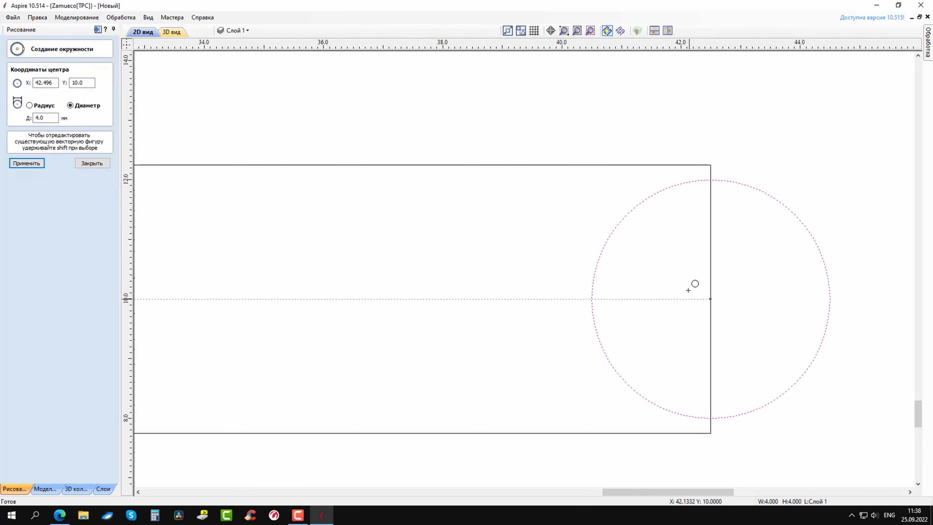
- Set the diameter of the circle at the slot's right end to 4.5 mm
left_click_drag(48, 117, 40, 117)
type("2")
key("Return")
double_click(46, 118)
type("4.5")
key("Return")
left_click(88, 163)
- Delete the inner half of the right circle and the slot's straight right edge to complete the rounded slot
left_click(25, 193)
key("d")
key("d")
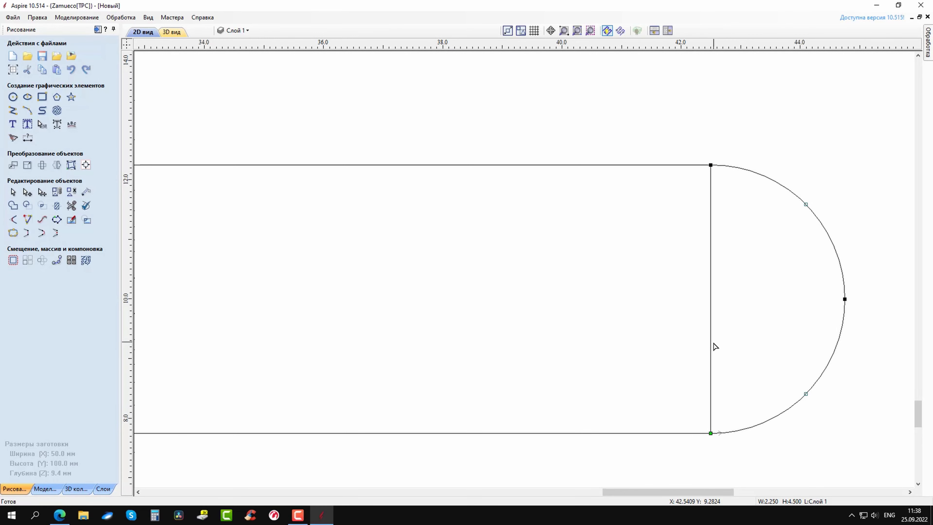
key("d")
key("F4")
- Dimension the clamp outline's left edge and the distance from that edge to the slot's left end
left_click(28, 137)
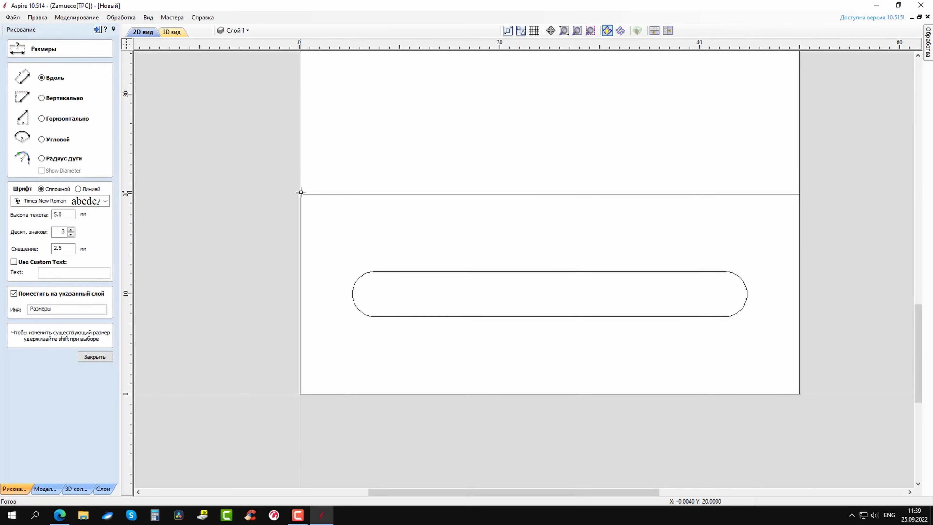
left_click(300, 195)
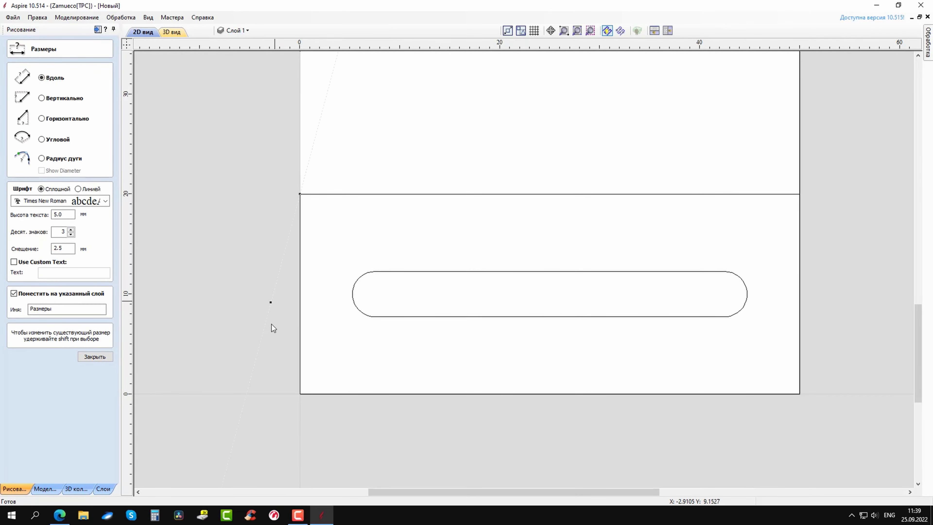
left_click(299, 393)
left_click(233, 335)
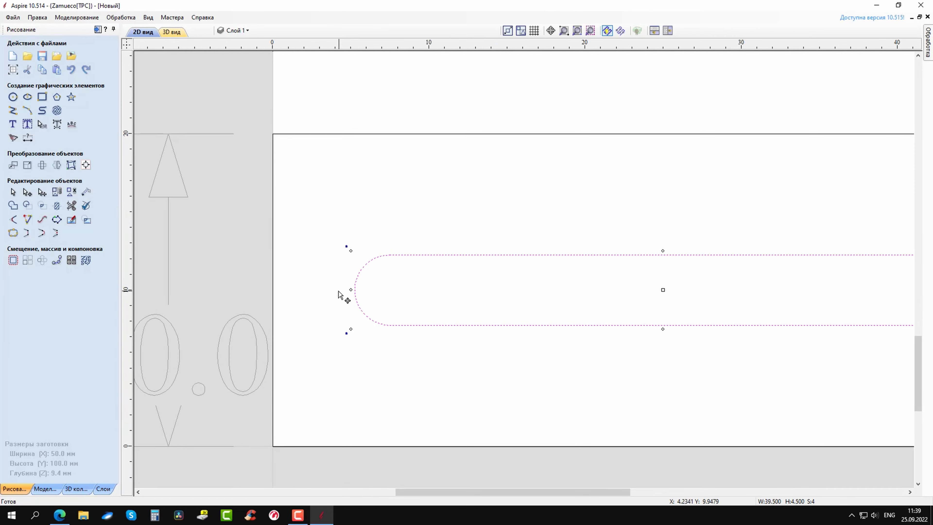
left_click(25, 143)
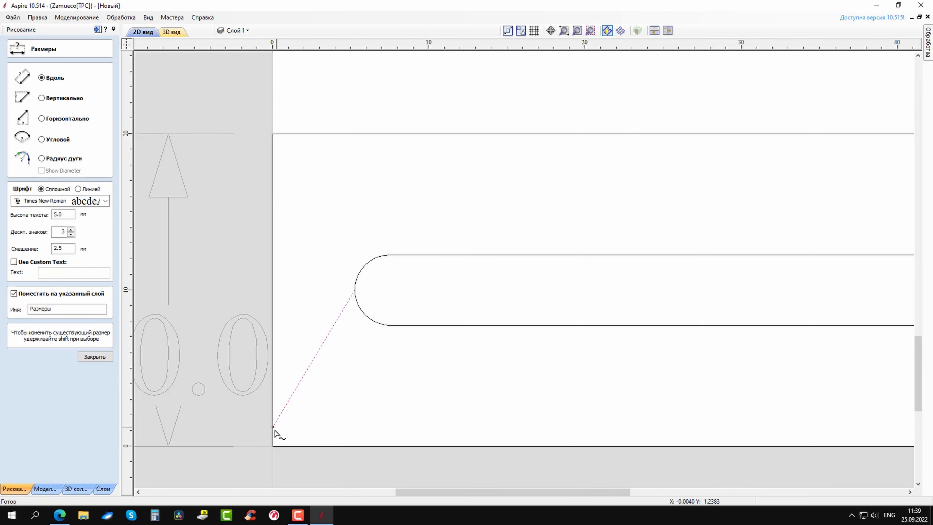
left_click(273, 292)
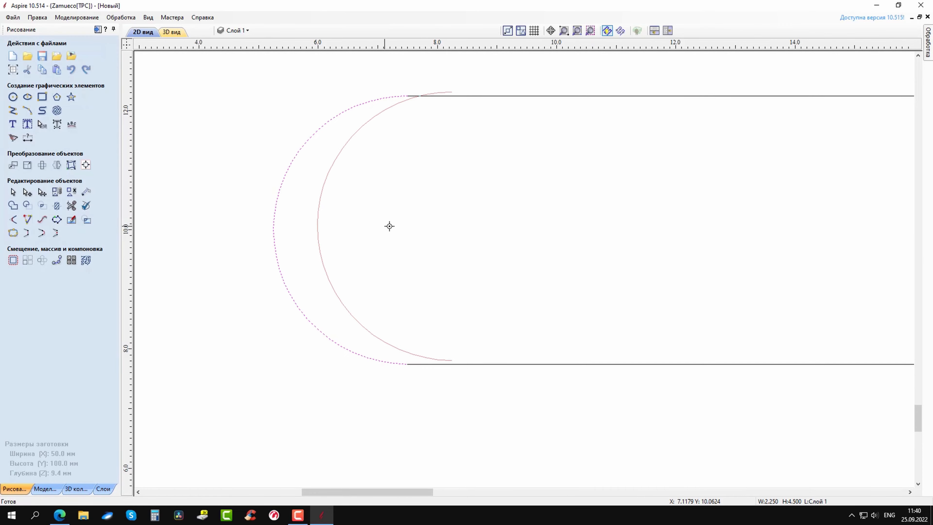
- Move the slot's left end arc inward along the centreline, shortening the slot to about 30 mm, and dimension its distance from the clamp's left edge
left_click_drag(390, 225, 625, 229)
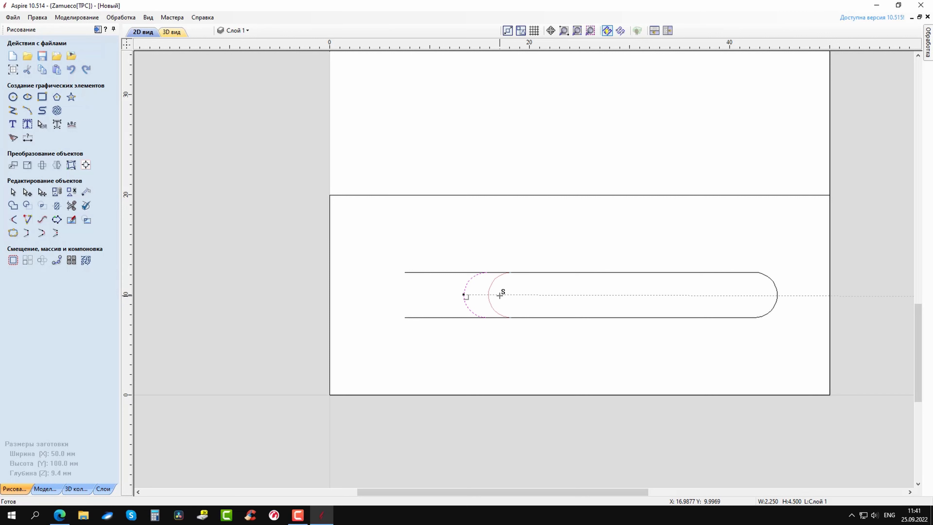
left_click(28, 138)
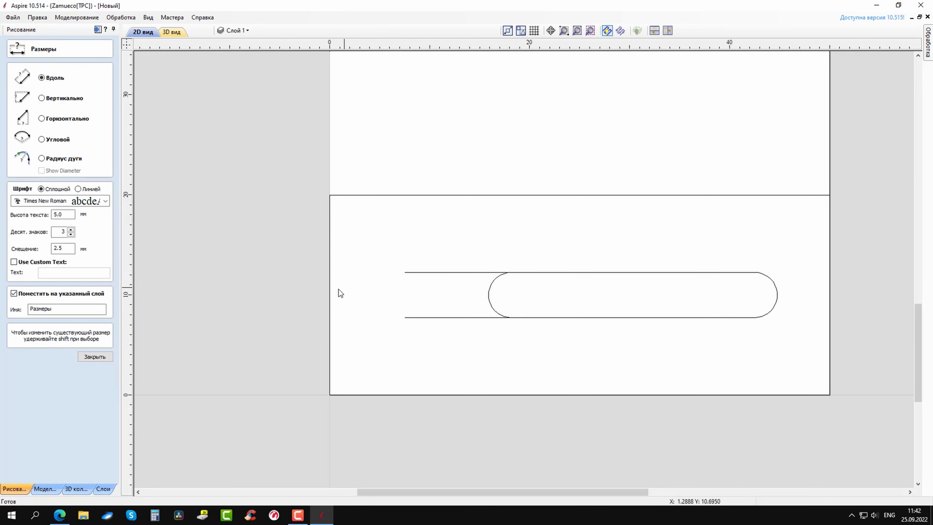
left_click(330, 292)
left_click(413, 361)
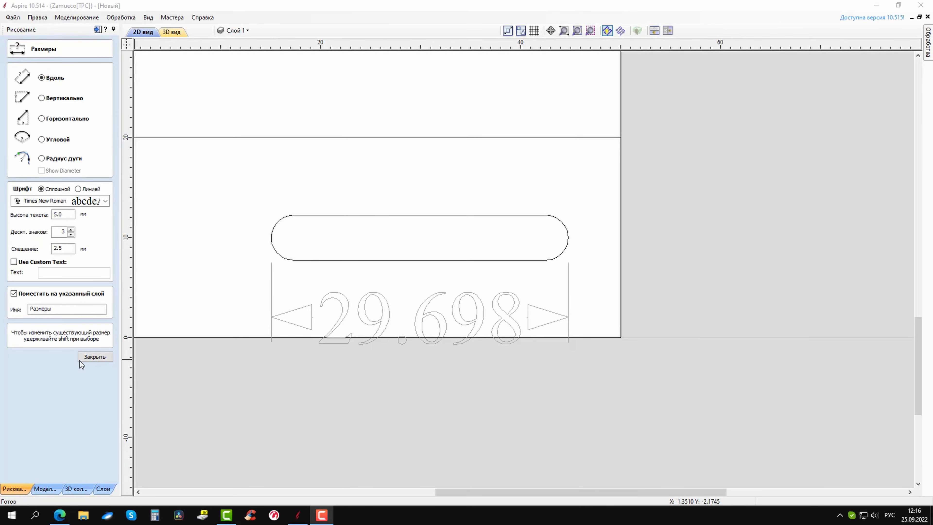
- Finish dimensioning and delete the slot's length dimension
left_click(94, 356)
left_click(280, 321)
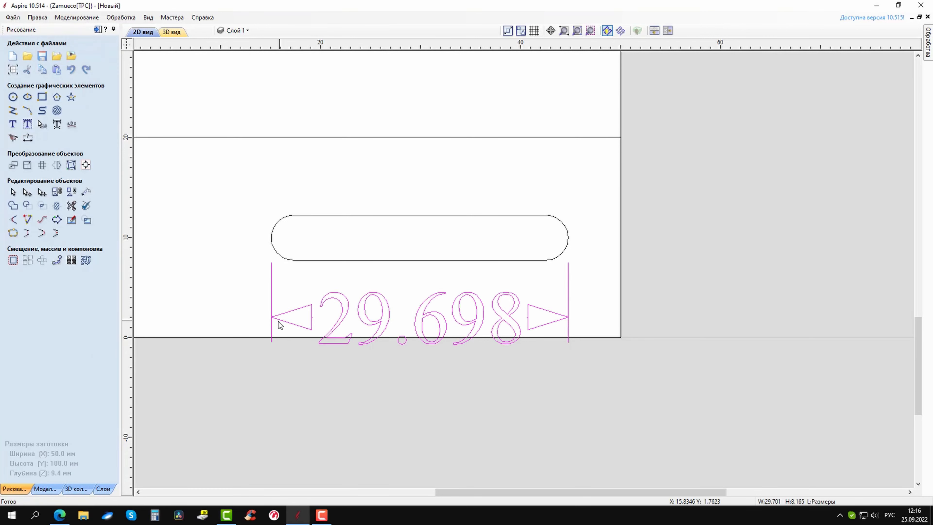
key("Delete")
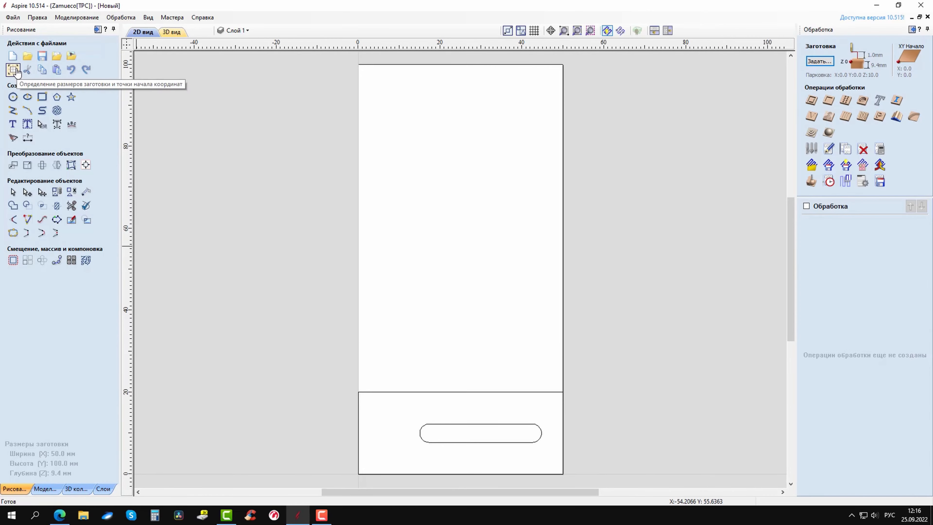
- Set the stock width to 70 mm in the job setup
left_click(13, 70)
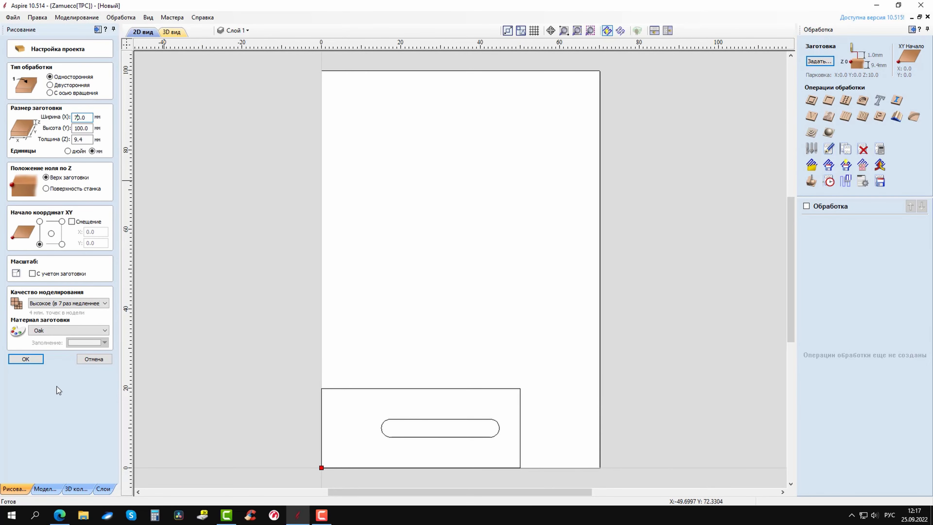
left_click(28, 362)
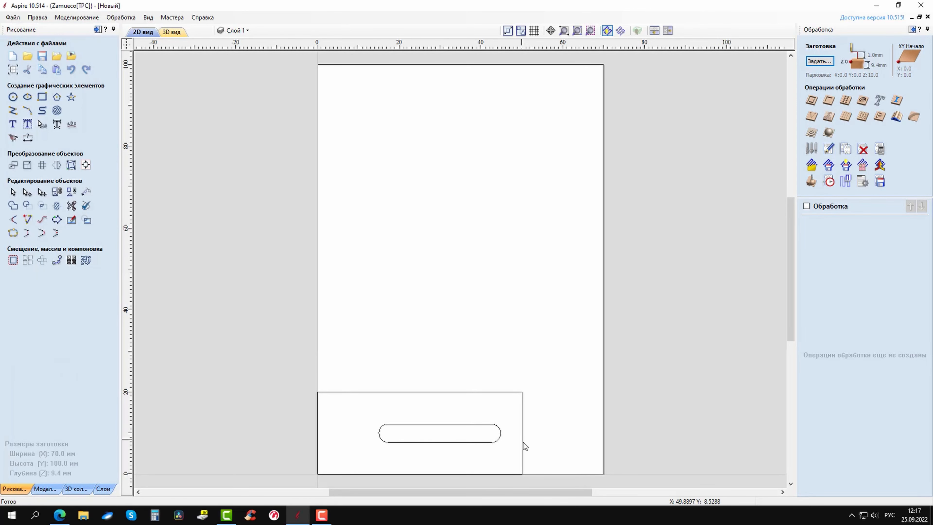
- Move the clamp outline together with its slot about 10 mm to the right within the stock
scroll(516, 428, "up", 2)
left_click_drag(567, 249, 210, 403)
left_click_drag(221, 328, 291, 322)
key("ctrl+z")
key("ctrl+z")
left_click_drag(373, 310, 439, 311)
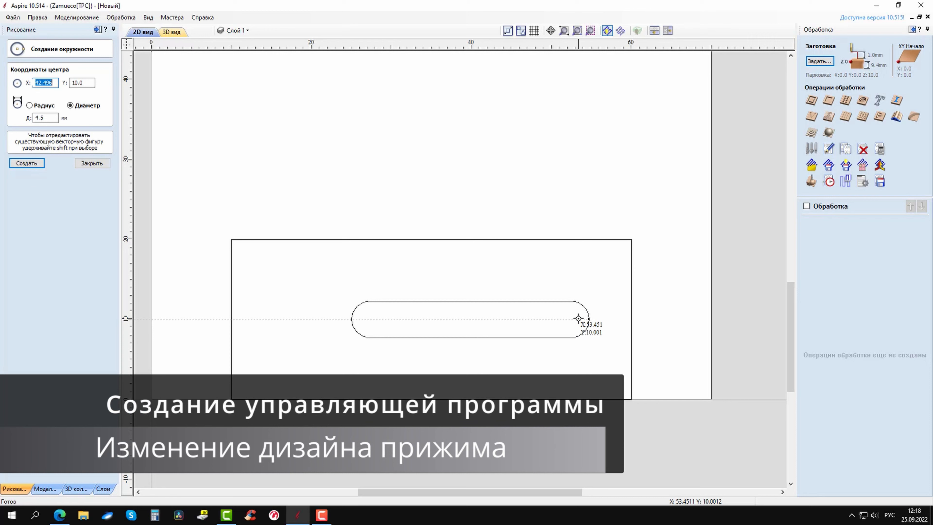
- Create a 20 mm diameter half circle at the clamp's right end and fit its nodes to the outline's right, upper and lower edges
type("4.5")
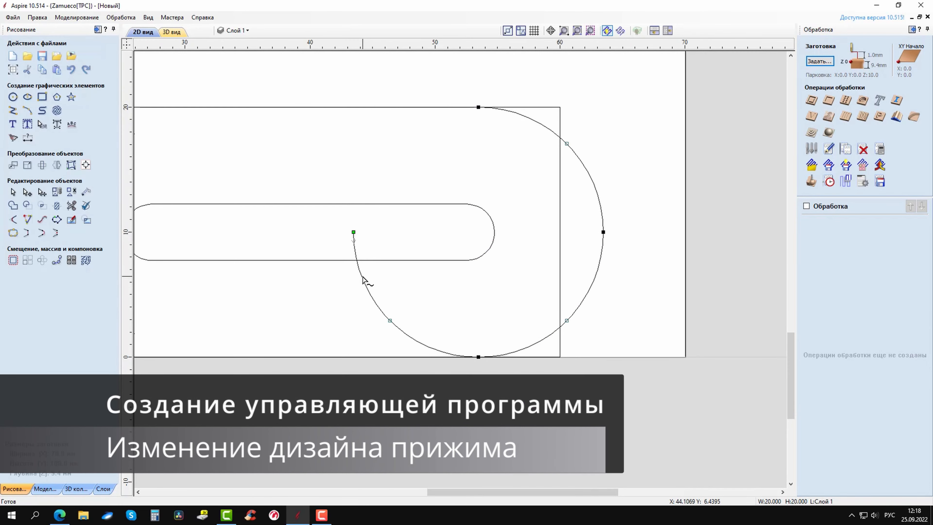
left_click_drag(604, 232, 560, 232)
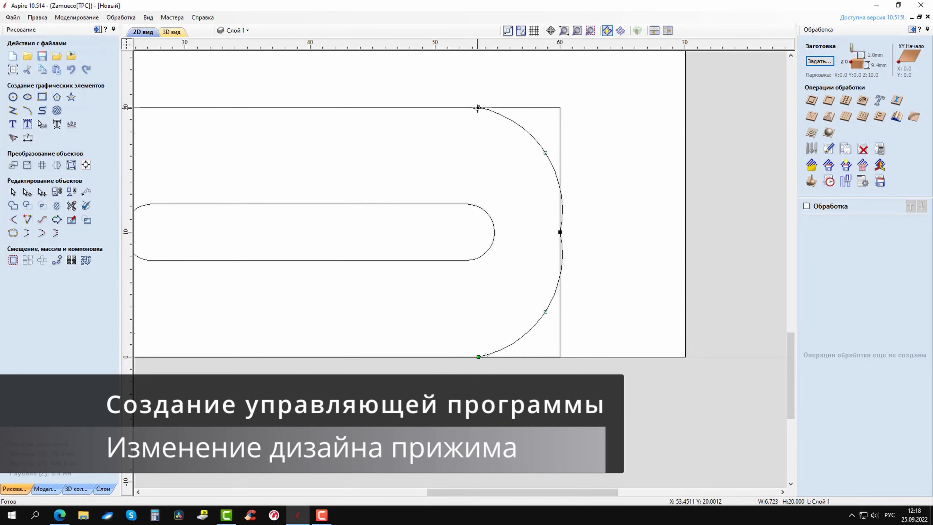
left_click_drag(478, 108, 441, 107)
left_click_drag(479, 357, 440, 357)
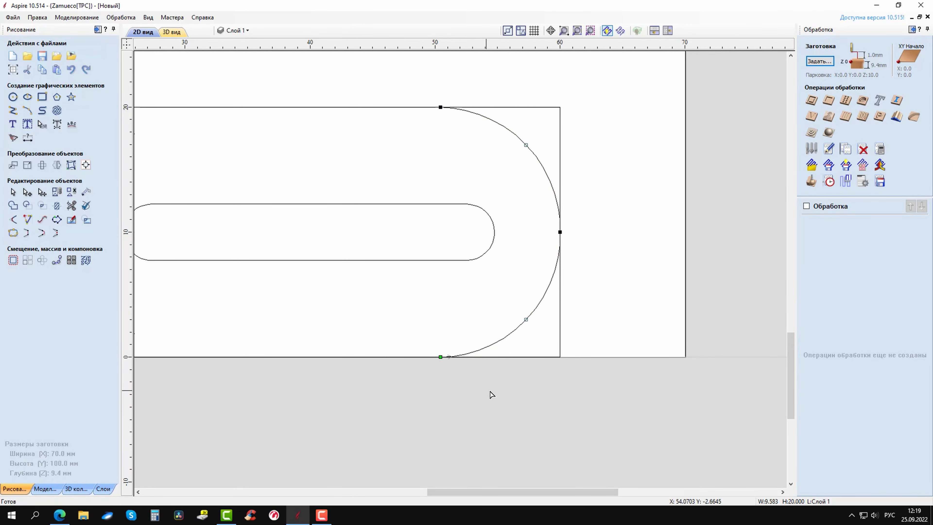
left_click(491, 392)
- Delete the straight right edge of the clamp outline in node editing
scroll(447, 353, "up", 12)
scroll(340, 368, "down", 11)
left_click(28, 196)
left_click(452, 366)
left_click_drag(487, 365, 343, 392)
key("ctrl+z")
left_click(487, 332)
key("d")
- Trim the clamp's upper and lower edges back to the ends of the rounded right end
middle_click_drag(353, 235, 431, 386)
left_click_drag(564, 203, 415, 202)
scroll(416, 199, "up", 11)
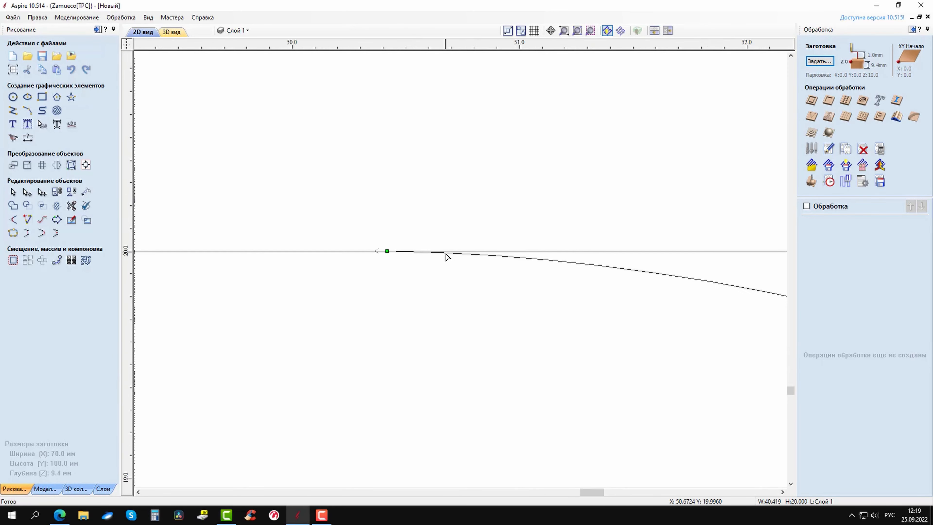
key("ctrl+z")
scroll(428, 260, "down", 9)
key("d")
scroll(434, 258, "down", 7)
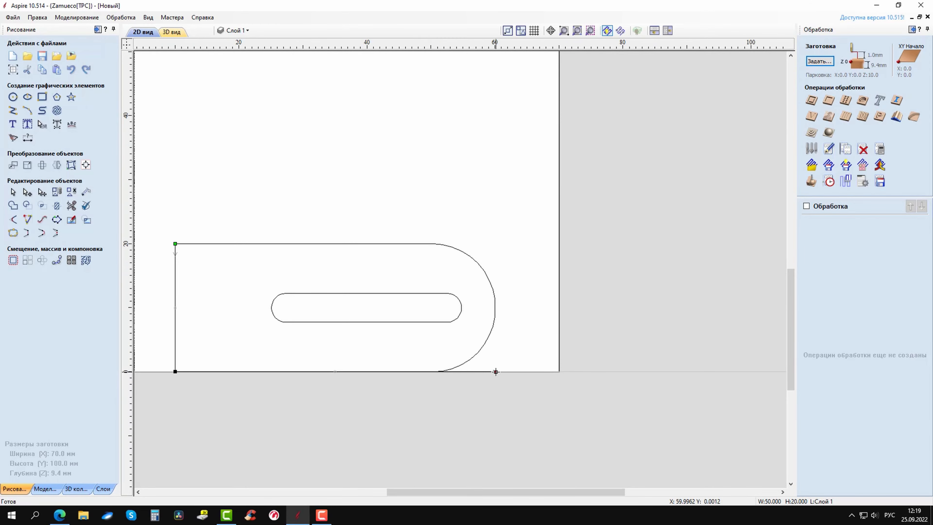
key("d")
- Dimension the slot's length between its two rounded ends
scroll(418, 328, "up", 7)
middle_click_drag(421, 329, 580, 300)
left_click(28, 137)
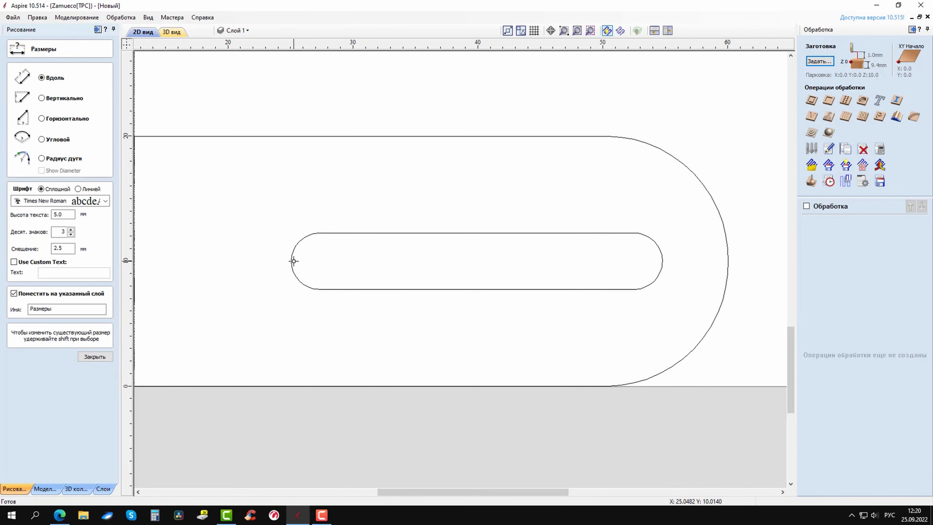
left_click(294, 261)
left_click(661, 262)
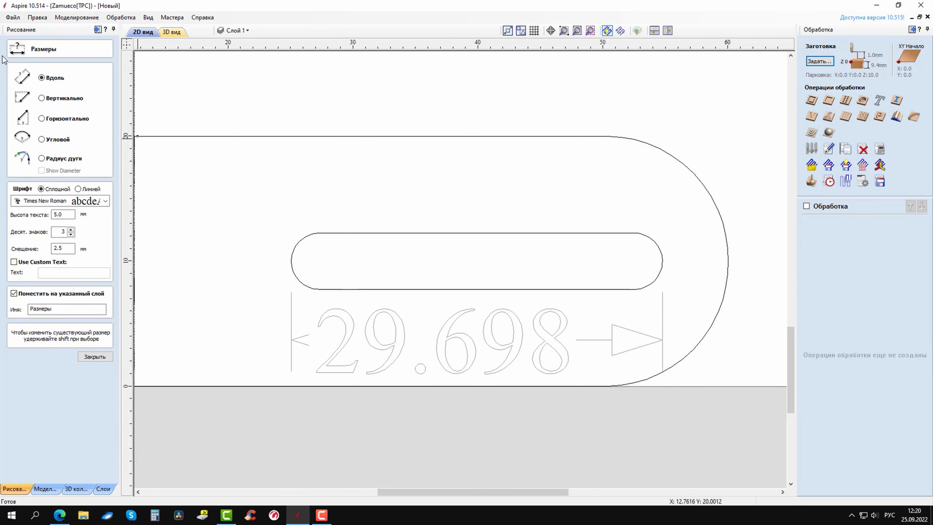
left_click(90, 358)
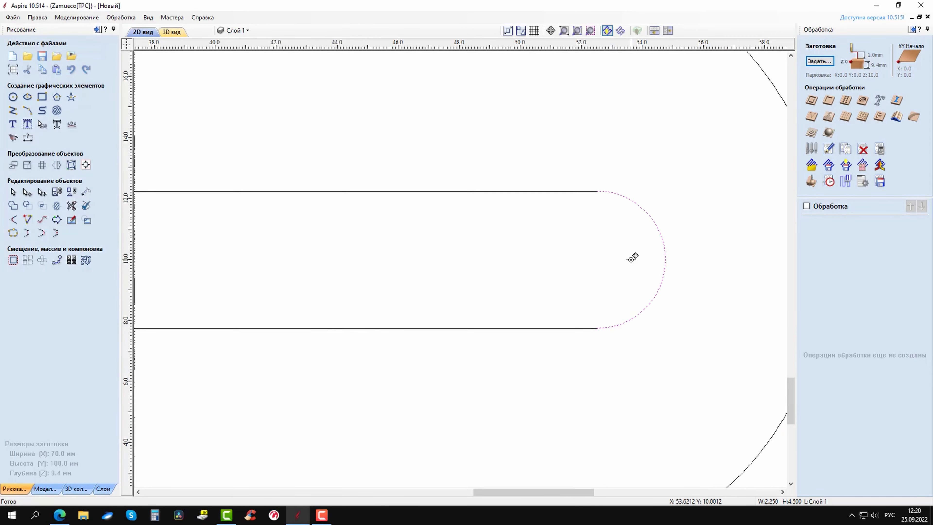
- Move the slot's right end arc inward to shorten the slot to about 20 mm, checking the length with dimensions
left_click_drag(632, 259, 458, 258)
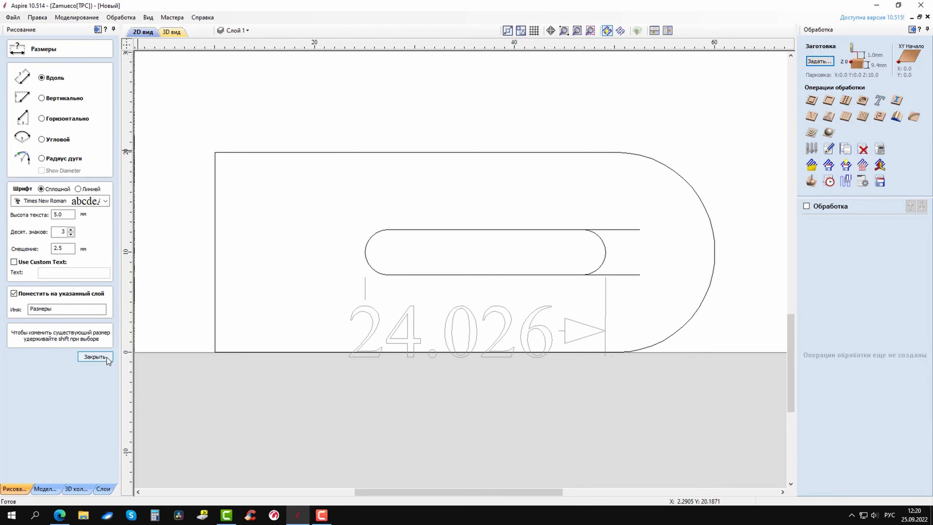
left_click(95, 356)
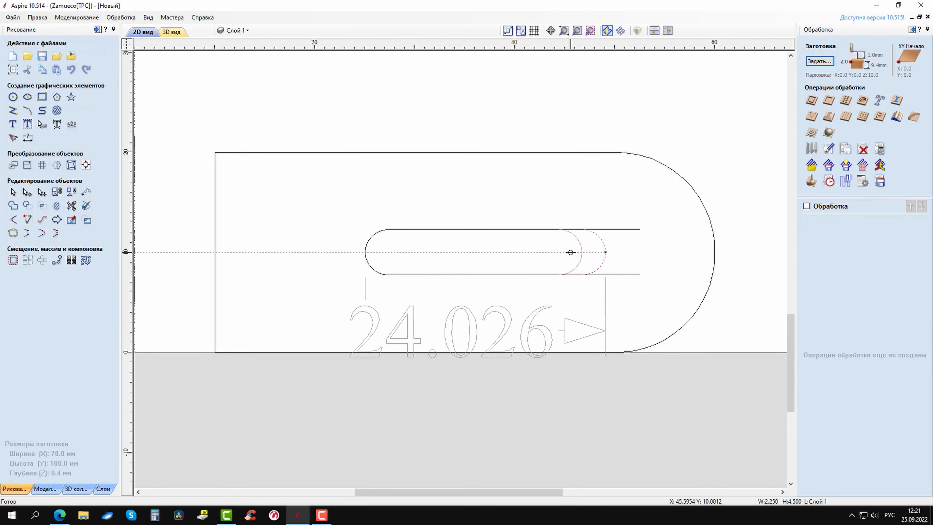
scroll(571, 252, "up", 2)
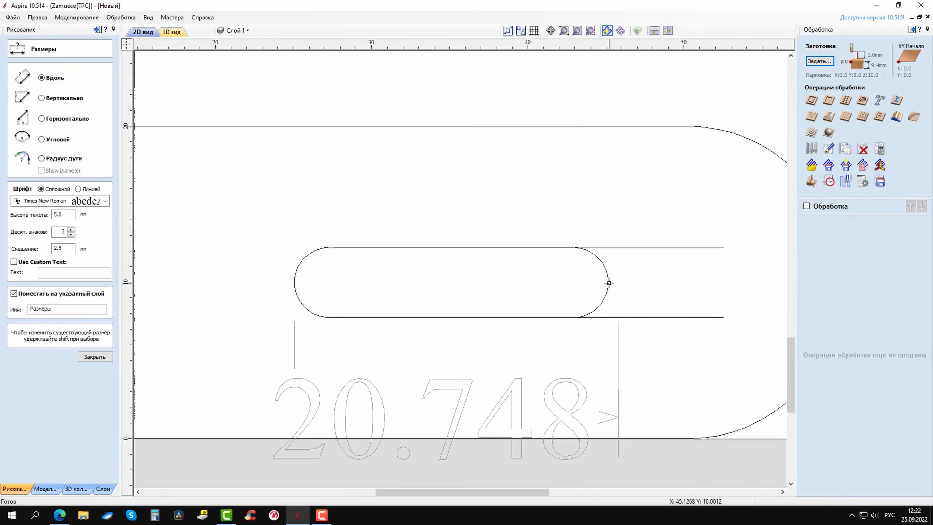
left_click(608, 282)
left_click(295, 280)
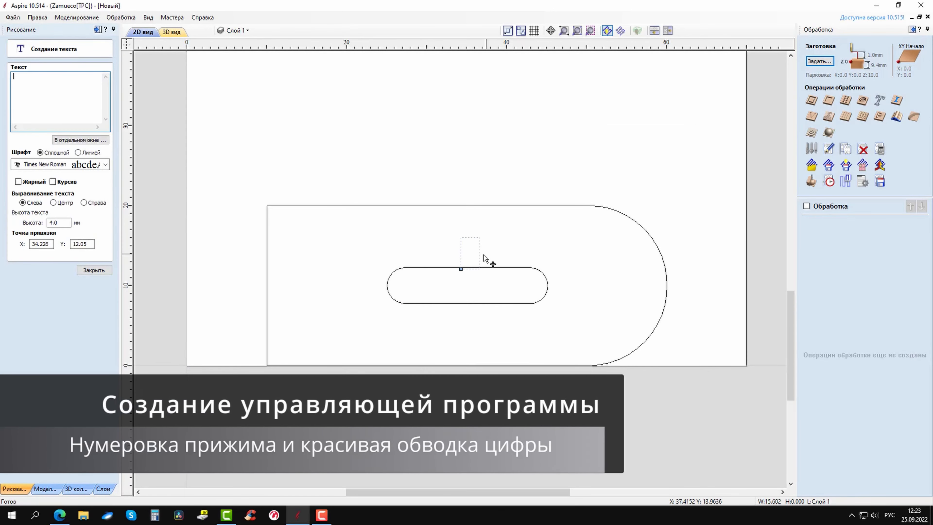
- Create the text "1" with a height of 10 mm and place it between the clamp's left edge and the slot
type("1")
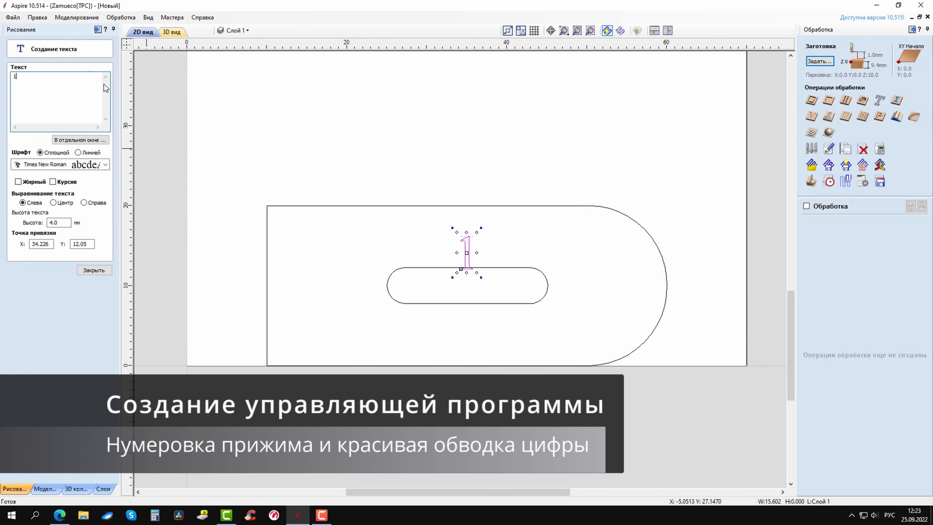
double_click(59, 223)
type("6")
key("BackSpace")
type("10")
left_click_drag(473, 223, 328, 279)
middle_click_drag(416, 297, 447, 258)
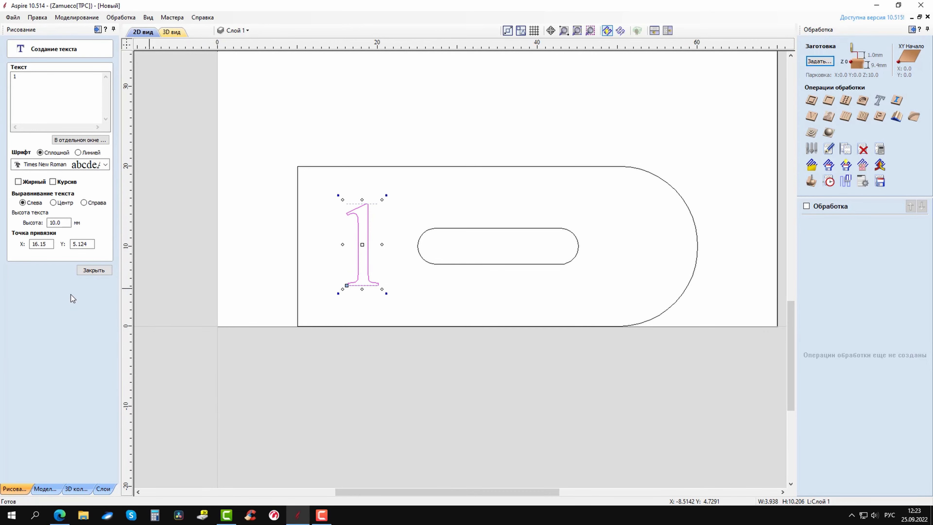
left_click(96, 275)
- Draw a vertical construction line through the slot's left end, extending past both long edges of the clamp
left_click(12, 120)
left_click(418, 349)
left_click(418, 145)
right_click(418, 145)
- Draw two crossing diagonals between the corners of the area bounded by the clamp's left edge and the vertical construction line
left_click(12, 112)
left_click(418, 166)
left_click(298, 326)
right_click(298, 326)
left_click(12, 112)
left_click(298, 166)
left_click(418, 326)
right_click(417, 326)
- Move the digit 1 so its centre sits on the intersection of the diagonals
scroll(365, 250, "up", 4)
left_click(374, 261)
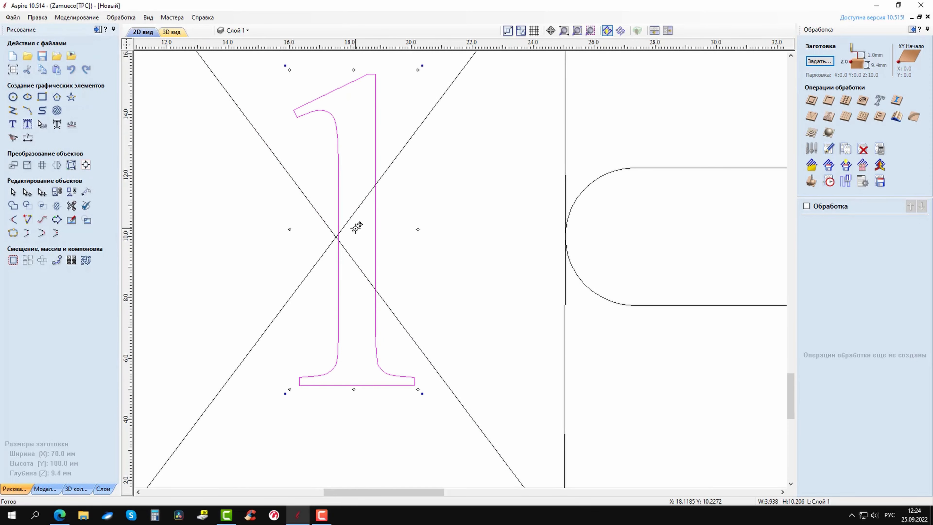
left_click_drag(355, 225, 333, 235)
scroll(349, 292, "down", 3)
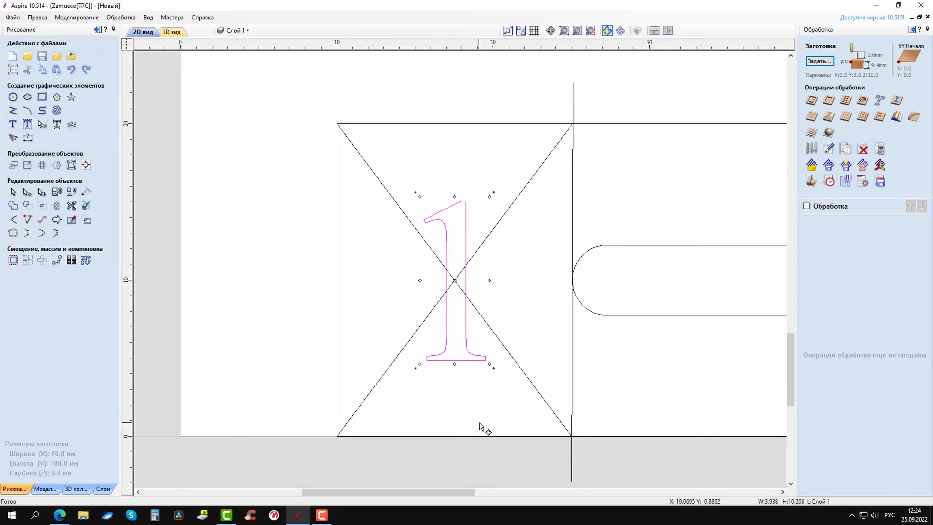
- Delete both diagonals and the vertical construction line around the digit 1
left_click(499, 401)
left_click(544, 398)
key("Delete")
left_click(398, 359)
key("Delete")
left_click(573, 362)
key("Delete")
scroll(514, 361, "down", 3)
left_click(501, 361)
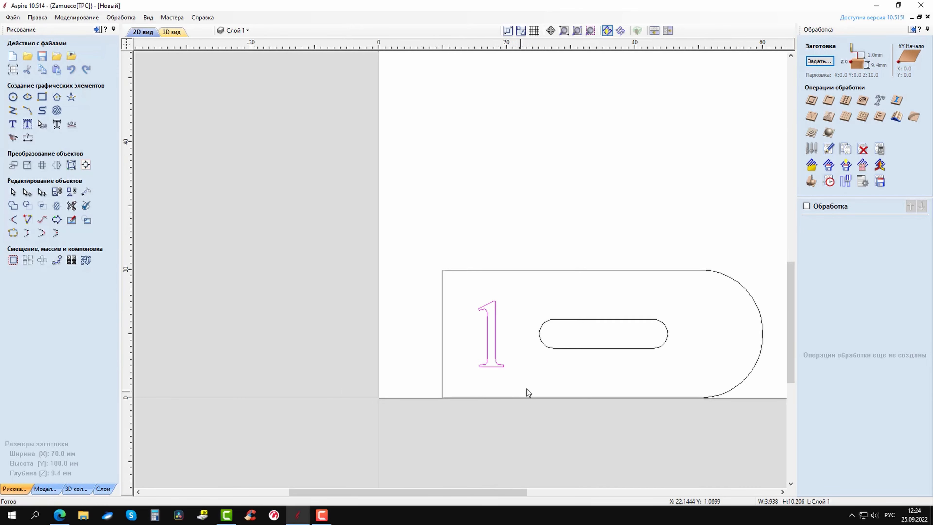
- Draw a 12 mm diameter circle around the digit 1, centred near the digit's middle
scroll(452, 364, "down", 2)
scroll(450, 360, "up", 3)
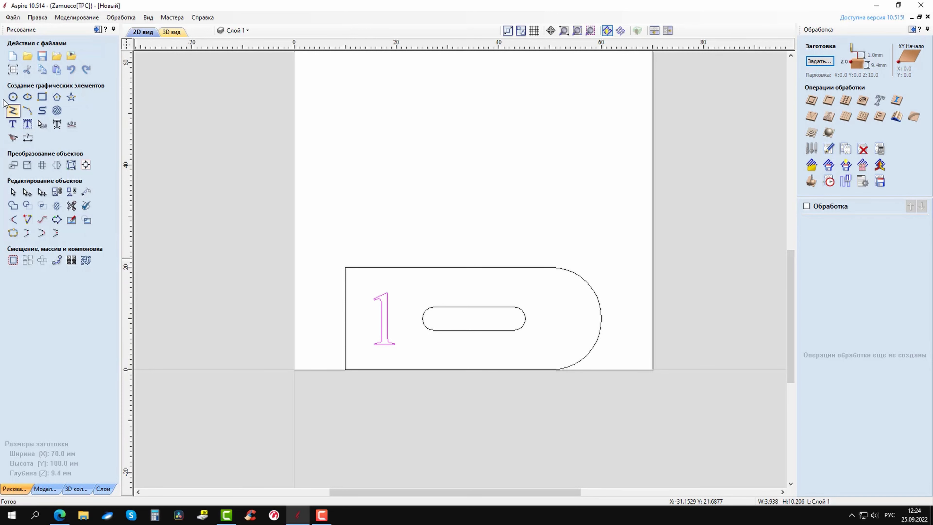
left_click(13, 97)
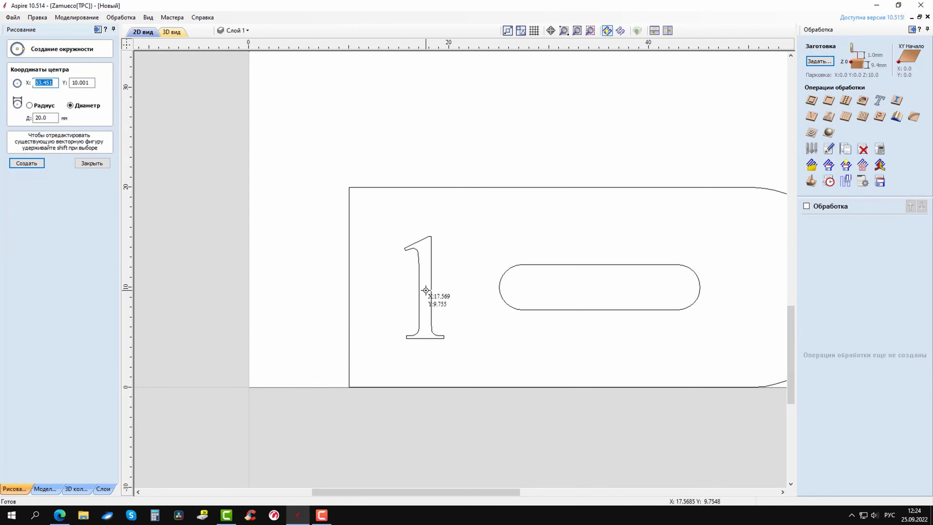
left_click(426, 290)
double_click(52, 119)
type("15")
key("Return")
type("12")
key("Return")
left_click(176, 232)
- Add a concentric 13 mm diameter circle around the digit 1
left_click_drag(52, 119, 2, 129)
type("13")
key("Return")
left_click(92, 164)
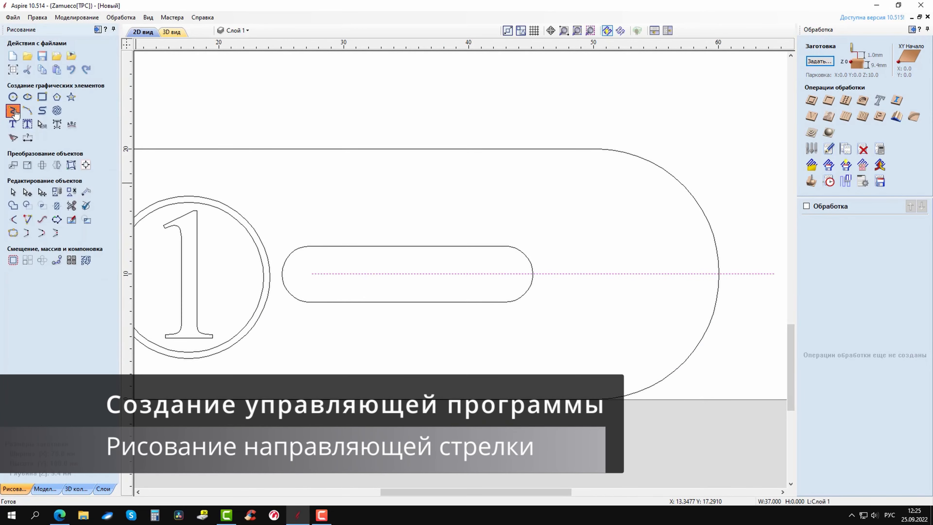
left_click(13, 111)
left_click(722, 112)
left_click(722, 437)
right_click(722, 437)
scroll(262, 383, "down", 3)
key("Delete")
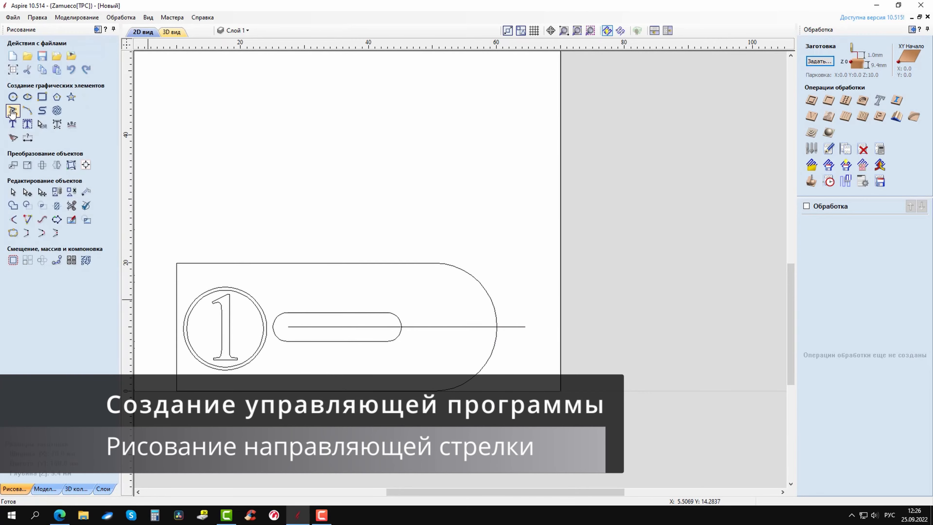
- Draw a vertical construction line through the tip of the clamp's rounded end, extending it about 16 mm below the tip
left_click(13, 110)
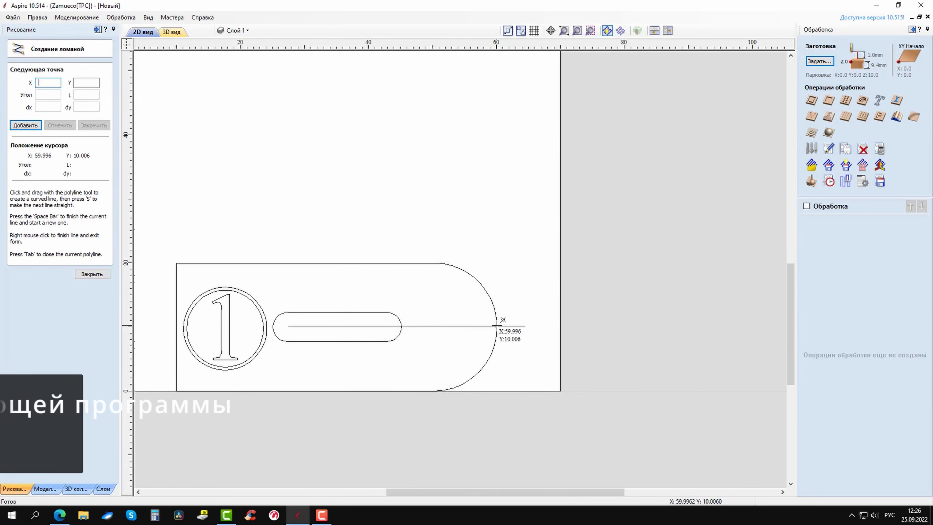
scroll(496, 326, "up", 3)
left_click(498, 326)
left_click(498, 127)
right_click(498, 127)
left_click(27, 192)
scroll(441, 331, "down", 1)
middle_click_drag(441, 331, 444, 181)
left_click_drag(489, 177, 490, 374)
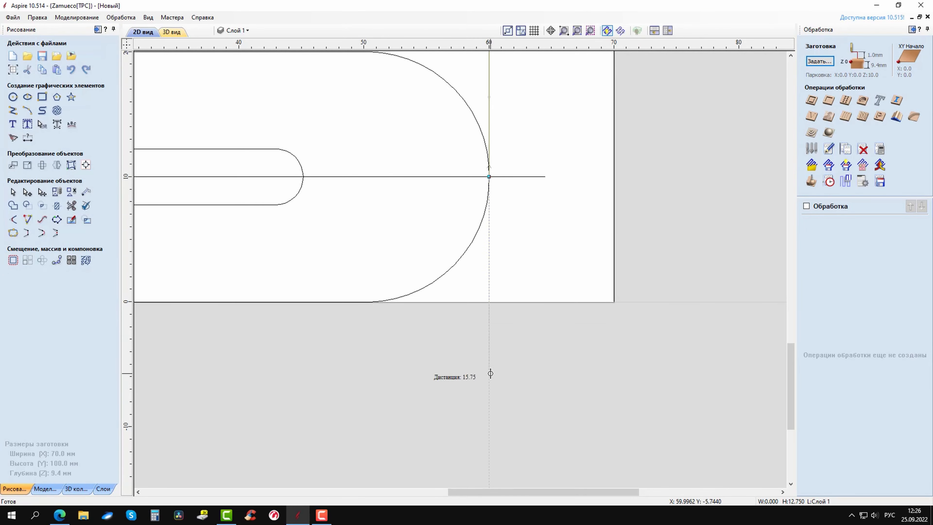
left_click(433, 436)
- Place a vertical construction line about 2 mm inside the clamp's tip and delete the original line at the tip
scroll(434, 436, "down", 1)
right_click(477, 304)
left_click(478, 229)
left_click(478, 230)
scroll(480, 242, "up", 2)
left_click_drag(478, 244, 442, 233)
left_click(477, 312)
key("Delete")
- Copy the horizontal centre line about 2 mm above and 2 mm below to mark the arrowhead's width
right_click(510, 222)
left_click(529, 221)
left_click_drag(256, 222, 227, 293)
scroll(253, 223, "up", 5)
scroll(239, 273, "down", 4)
left_click(240, 245)
left_click_drag(228, 245, 227, 197, "ctrl")
- Draw the arrowhead's two sloping edges as one polyline between the upper and lower construction lines, meeting at the tip on the centre line
left_click(13, 110)
left_click(382, 197)
left_click(518, 246)
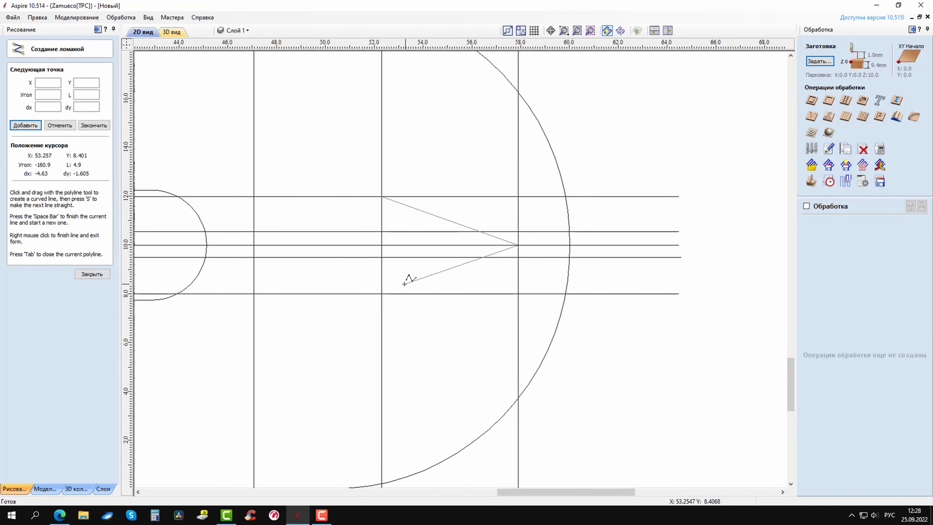
left_click(382, 294)
right_click(323, 327)
- Delete the two outer horizontal construction lines that marked the arrowhead's width
left_click(344, 294)
key("Delete")
left_click(430, 196)
key("Delete")
left_click(410, 284)
left_click(382, 283)
left_click(28, 192)
key("Delete")
key("ctrl+z")
- Shorten the vertical line at the arrowhead's base to its corners and delete the vertical tip line and horizontal centre line
scroll(465, 442, "down", 2)
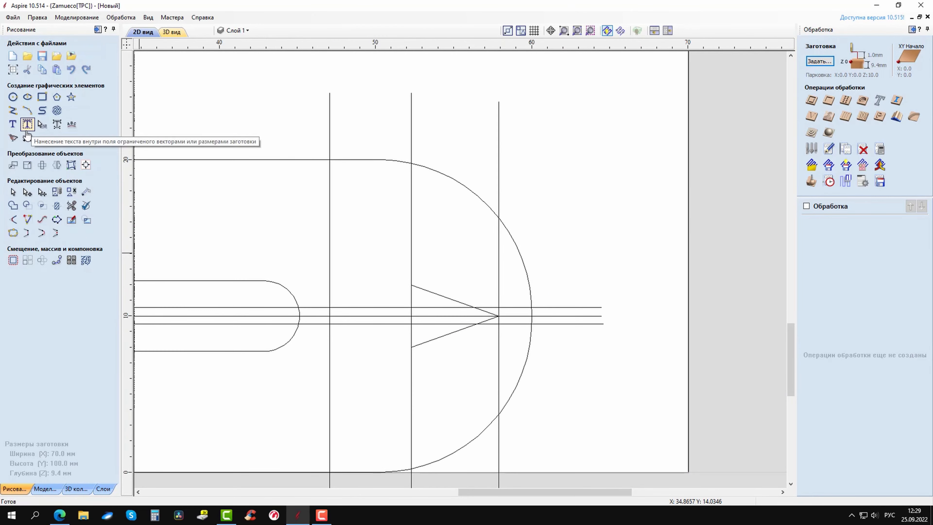
left_click_drag(419, 206, 412, 286)
middle_click_drag(415, 371, 405, 306)
left_click(489, 302)
key("Delete")
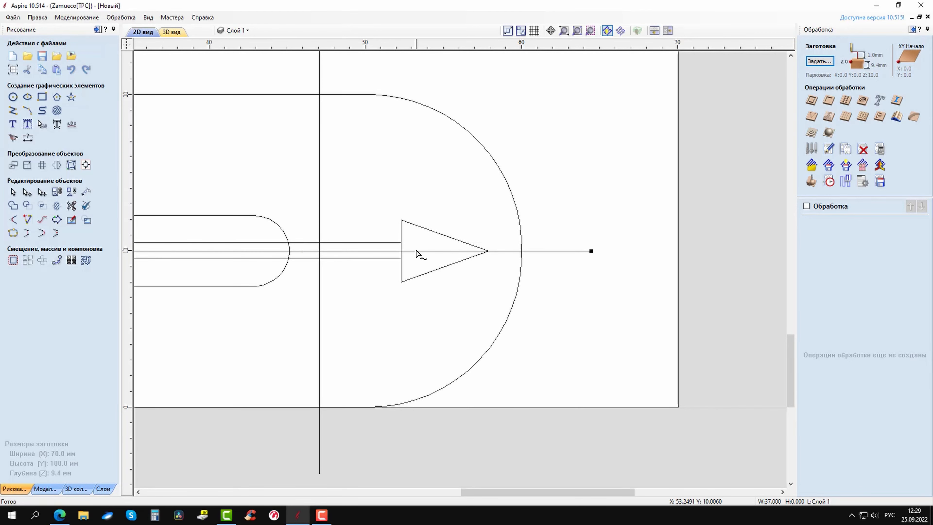
key("Delete")
- Shorten the two shaft lines and the vertical tail line so they meet at the arrow's tail corners
left_click(384, 258)
scroll(243, 356, "down", 2)
middle_click_drag(243, 356, 559, 312)
left_click_drag(413, 250, 609, 249)
key("ctrl+z")
left_click_drag(414, 238, 608, 249)
left_click_drag(610, 102, 611, 239)
- Open the arrowhead's base between the two shaft lines so shaft and head form one arrow outline
scroll(621, 240, "up", 9)
scroll(358, 282, "down", 5)
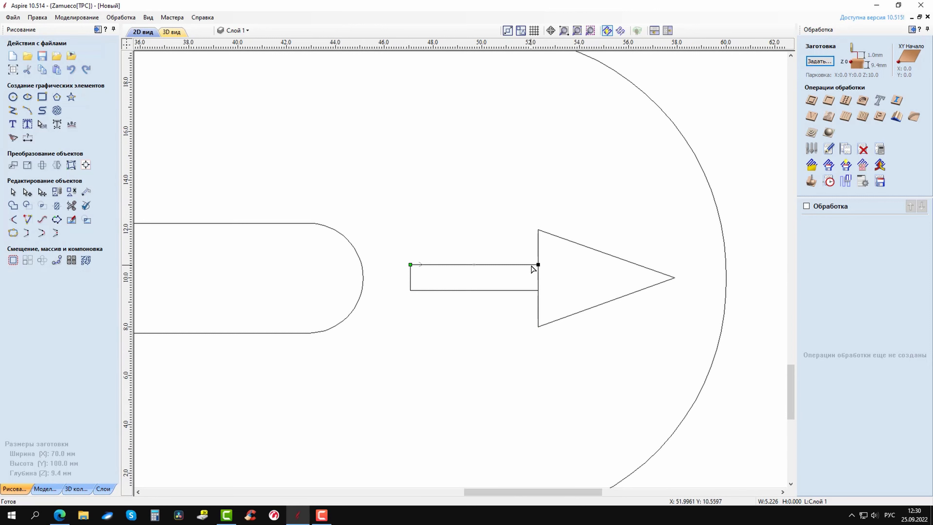
left_click(538, 264)
left_click(539, 230)
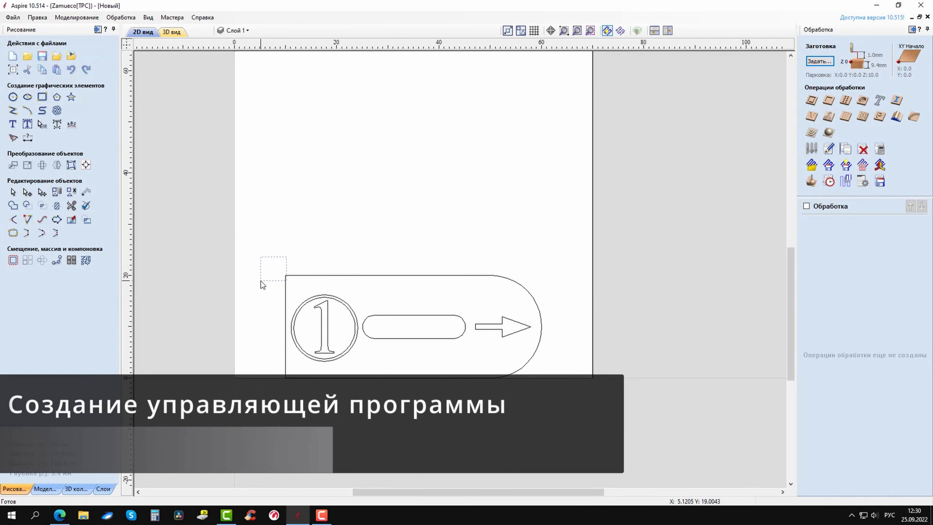
- Select the whole clamp drawing and copy it about 23 mm straight above the original
left_click_drag(261, 281, 270, 258)
left_click(432, 338)
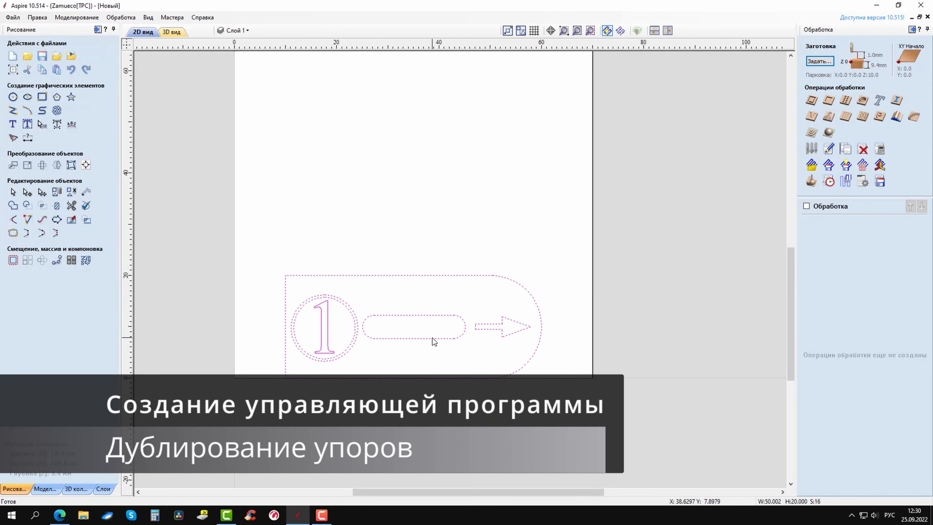
left_click(308, 189)
left_click(414, 315)
left_click_drag(414, 327, 414, 209, "ctrl")
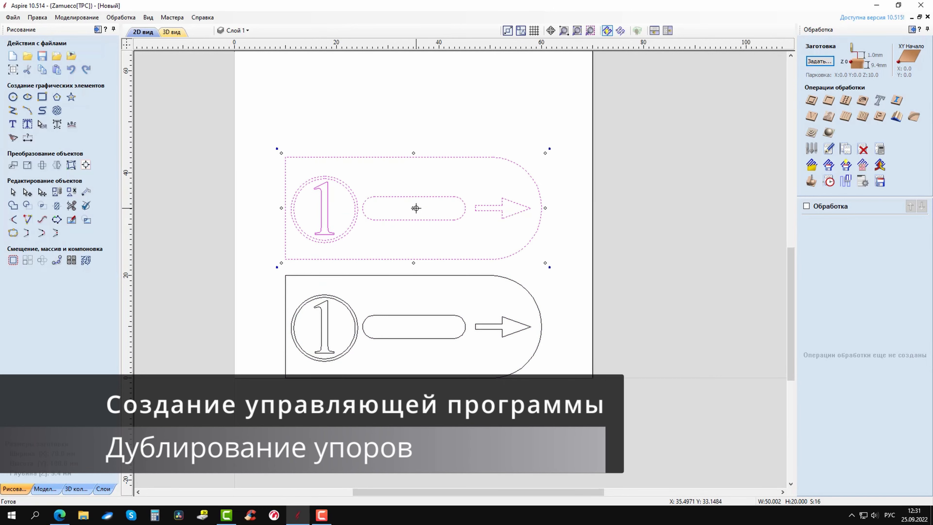
- Copy the clamp upward twice more at the same spacing to make a column of four clamps
middle_click_drag(424, 247, 435, 375)
left_click(428, 442)
left_click_drag(425, 452, 425, 217, "ctrl")
mouse_move(438, 272)
middle_mouse_down()
mouse_move(434, 304)
mouse_move(434, 283)
middle_mouse_up()
left_click(422, 453)
left_click_drag(420, 465, 420, 113, "ctrl")
middle_click_drag(425, 261, 445, 260)
scroll(444, 260, "down", 1)
middle_click_drag(419, 228, 442, 218)
- Select all four clamps and move them up so the column is vertically centred on the 70 × 100 mm stock
left_click_drag(343, 75, 578, 466)
middle_click_drag(582, 290, 582, 328)
scroll(378, 179, "down", 1)
left_click(362, 130)
key("ctrl+a")
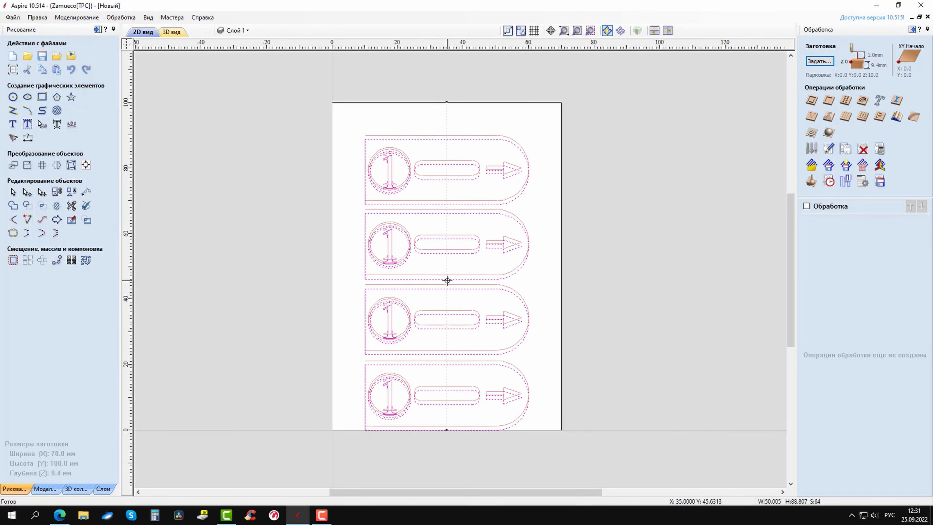
left_click_drag(448, 285, 447, 268)
left_click(541, 343)
scroll(377, 317, "up", 2)
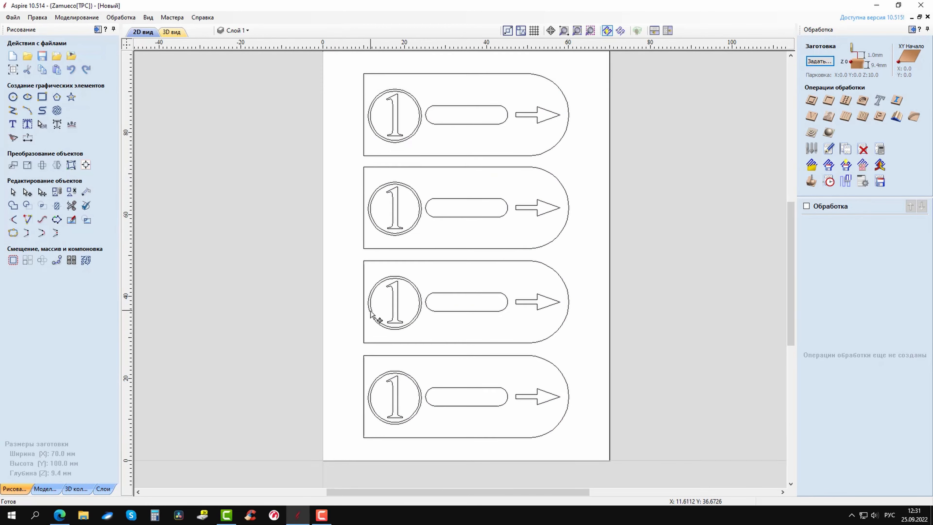
- Change the digit on the second clamp from the bottom to 2 and centre it in its circle
double_click(399, 307)
scroll(409, 299, "up", 2)
left_click_drag(410, 296, 380, 337)
left_click(434, 401)
scroll(434, 401, "down", 3)
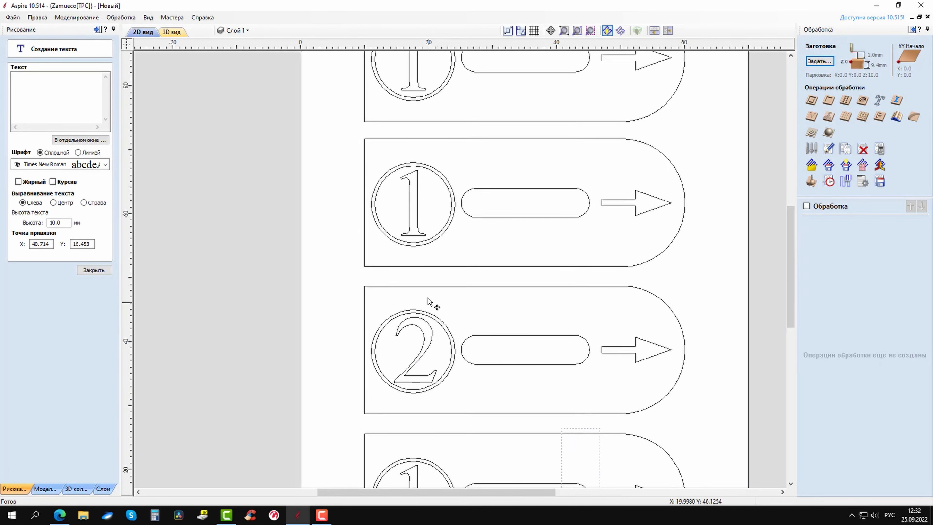
middle_click_drag(431, 297, 413, 202)
- Change the digit on the third clamp from the bottom to 3
left_click(578, 374)
double_click(404, 121)
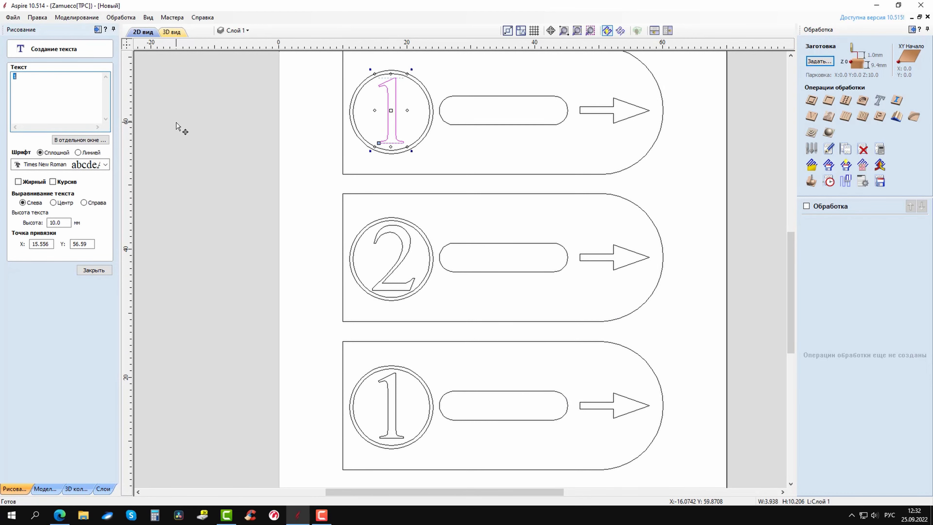
type("3")
scroll(397, 173, "up", 4)
scroll(403, 158, "down", 3)
middle_click_drag(386, 130, 368, 250)
- Change the digit on the uppermost clamp to 4 and centre it in its circle
left_click(378, 122)
type("4")
scroll(375, 100, "up", 1)
middle_click_drag(375, 100, 367, 165)
left_click_drag(389, 163, 375, 168)
left_click(490, 236)
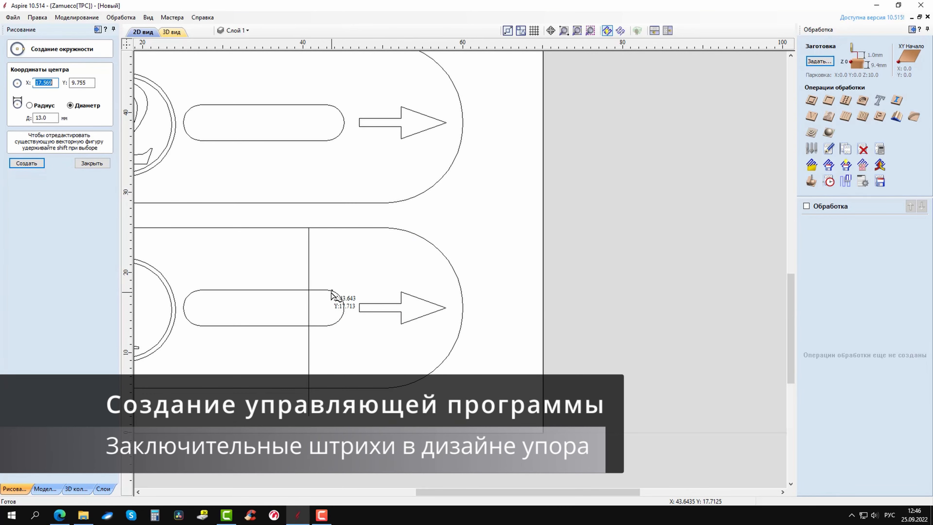
- Draw a 13 mm diameter circle on clamp 1, centred on the slot's rounded end nearest the arrow
left_click(327, 308)
double_click(54, 118)
left_click(92, 164)
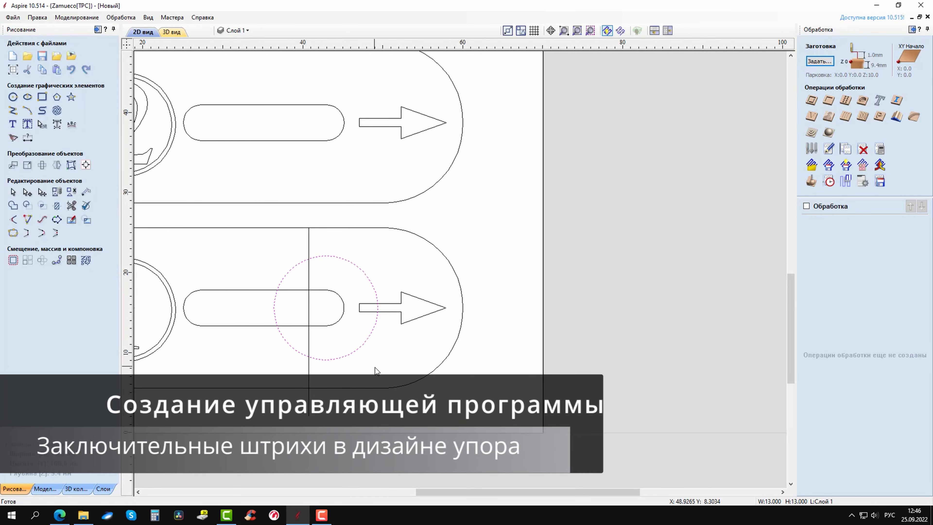
middle_click_drag(374, 369, 389, 369)
left_click(42, 192)
mouse_move(341, 307)
left_mouse_down()
mouse_move(411, 311)
mouse_move(341, 308)
left_mouse_up()
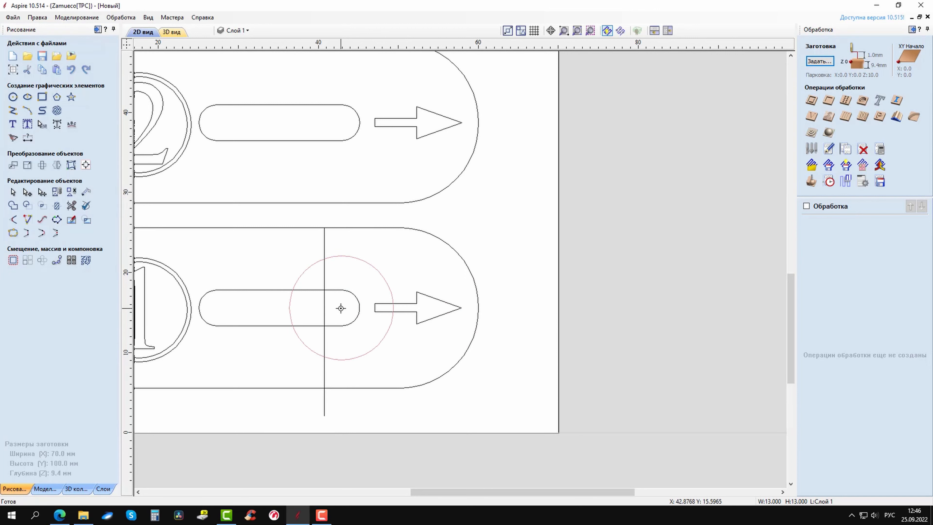
- Draw a 23.5 mm horizontal construction line from the 13 mm circle's centre through the arrow and past the clamp's tip
left_click(13, 111)
left_click(342, 308)
left_click(530, 308)
right_click(530, 308)
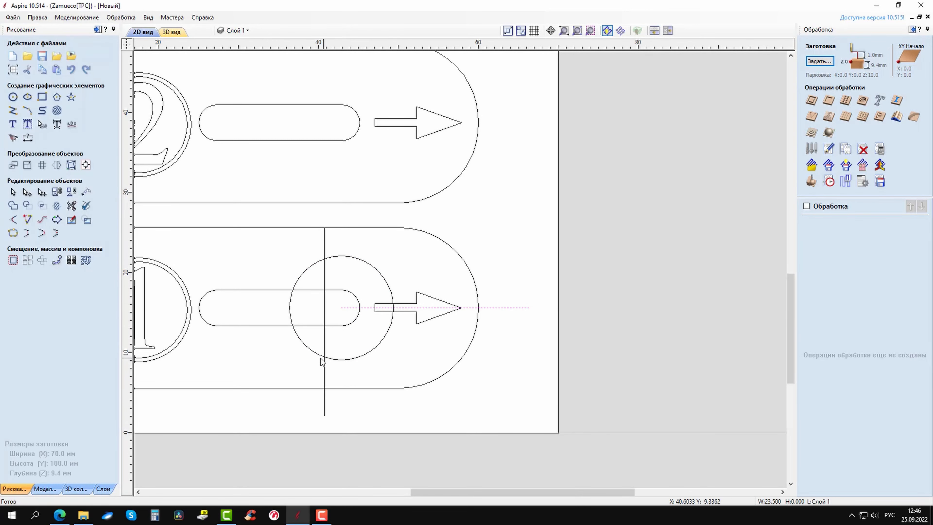
- Move the 13 mm circle along the horizontal line until it touches the inside of clamp 1's rounded end
left_click_drag(342, 307, 426, 308)
scroll(479, 310, "up", 11)
scroll(434, 280, "down", 3)
scroll(373, 290, "down", 2)
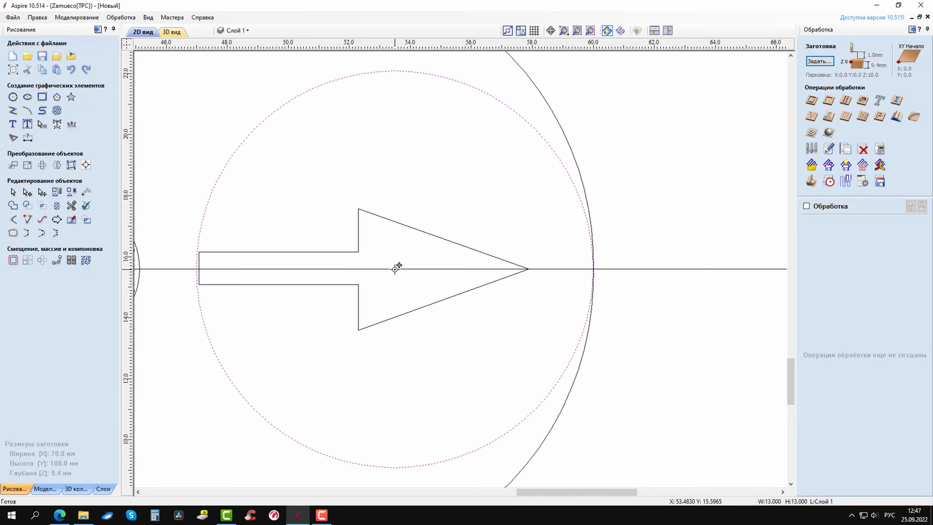
scroll(593, 271, "up", 10)
scroll(511, 306, "down", 10)
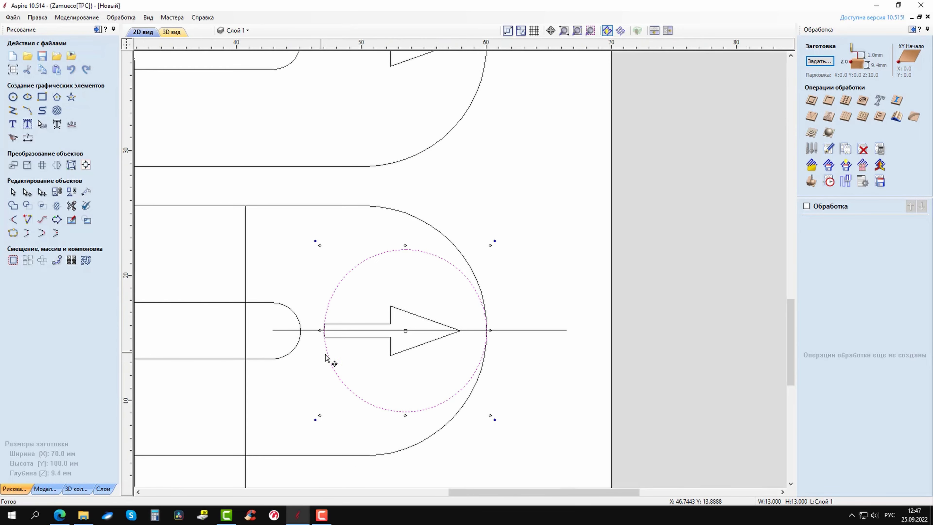
- Shorten the horizontal construction line so it ends at the 13 mm circle's centre
left_click(13, 110)
key("Escape")
left_click(548, 330)
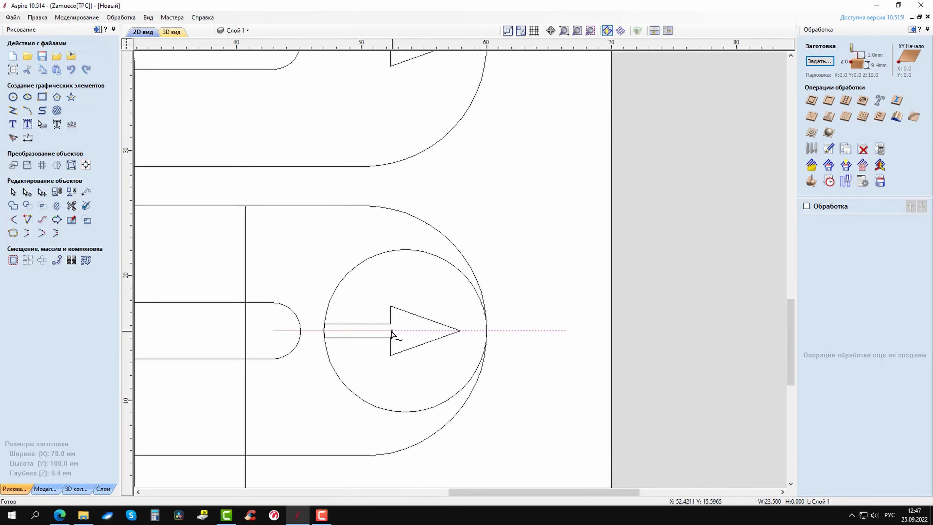
left_click_drag(392, 331, 413, 331)
left_click(362, 400)
left_click(28, 192)
left_click(396, 331)
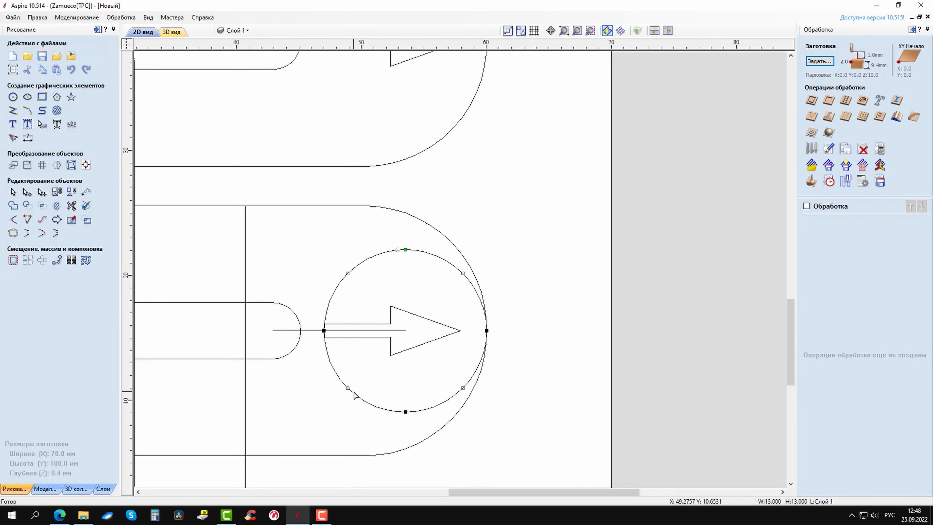
- Draw a 12 mm vertical line upward from the circle's centre and extend it downward past clamp 1's lower edge
scroll(419, 369, "up", 3)
scroll(438, 380, "down", 4)
left_click(13, 110)
left_click(421, 347)
left_click(421, 228)
right_click(419, 231)
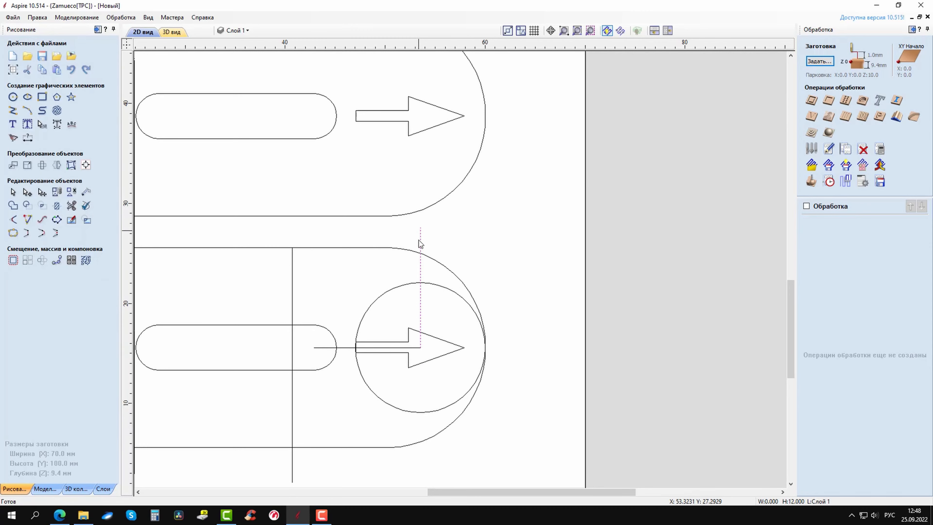
middle_click_drag(419, 241, 410, 160)
left_click(27, 192)
- Draw a sloping line from the circle's top point to where the slot's vertical construction line meets clamp 1's upper edge
left_click(13, 110)
left_click(411, 203)
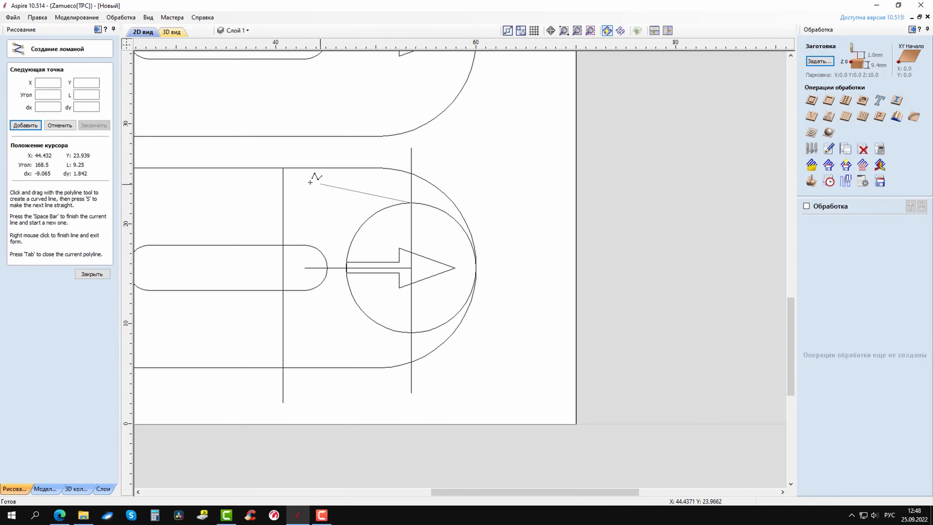
right_click(198, 226)
scroll(412, 217, "up", 3)
scroll(364, 216, "down", 2)
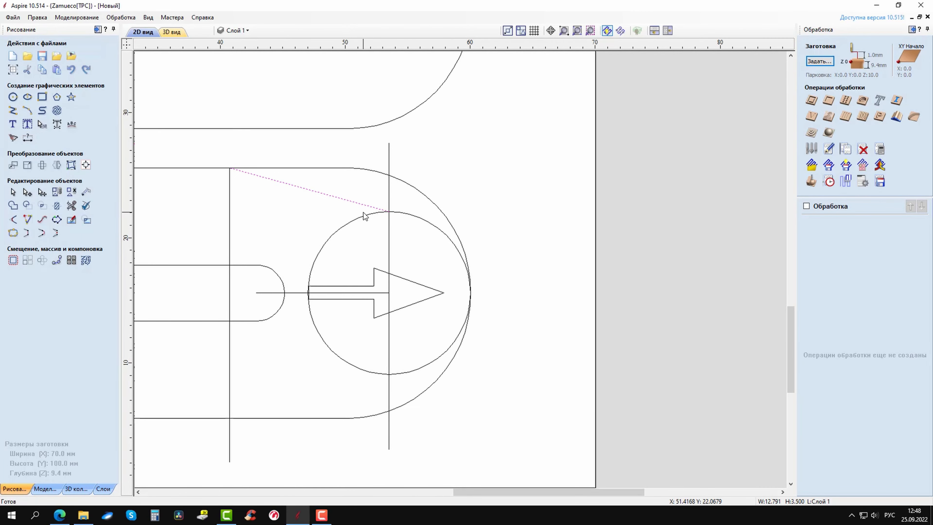
- Draw a matching sloping line from the circle's lowest point to where the vertical construction line meets clamp 1's lower edge
left_click(13, 111)
left_click(13, 111)
left_click(389, 374)
left_click(229, 418)
right_click(262, 422)
scroll(443, 253, "up", 2)
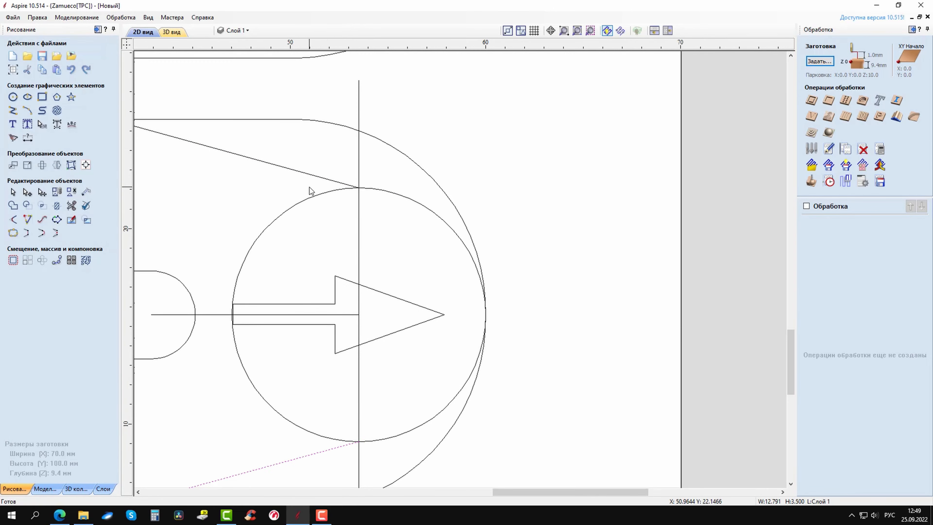
- Move the upper sloping line's end along the circle towards the clamp's tip so the line runs tangent to the circle
left_click(346, 184)
scroll(346, 185, "up", 3)
left_click_drag(372, 191, 440, 201)
scroll(438, 202, "up", 5)
scroll(455, 160, "up", 3)
scroll(422, 145, "down", 8)
- Draw a vertical helper line about 16.7 mm long downward from the upper sloping line's end on the circle
left_click(12, 110)
left_click(422, 145)
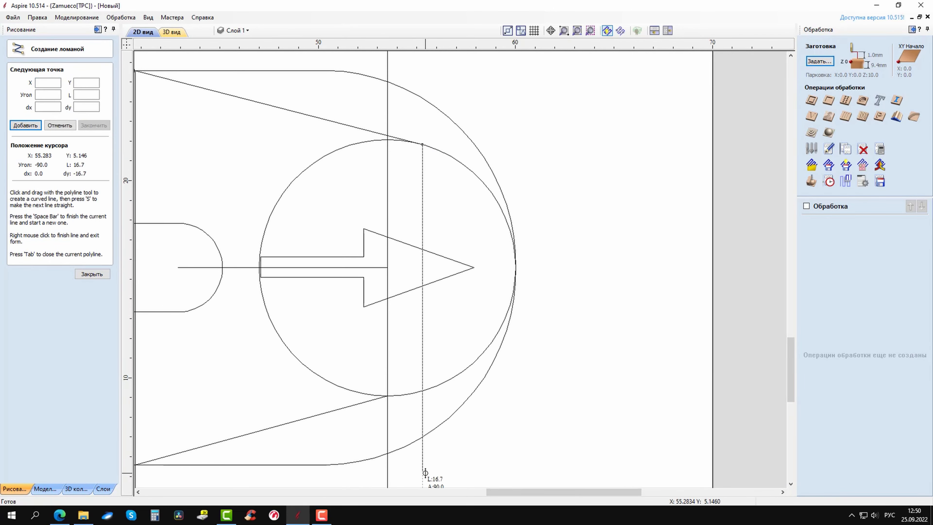
left_click(423, 473)
right_click(422, 474)
- Move the lower sloping line's end to where the helper line crosses the circle, and delete the helper line
left_click(369, 402)
left_click_drag(387, 396, 423, 390)
left_click(354, 456)
left_click(423, 423)
key("Delete")
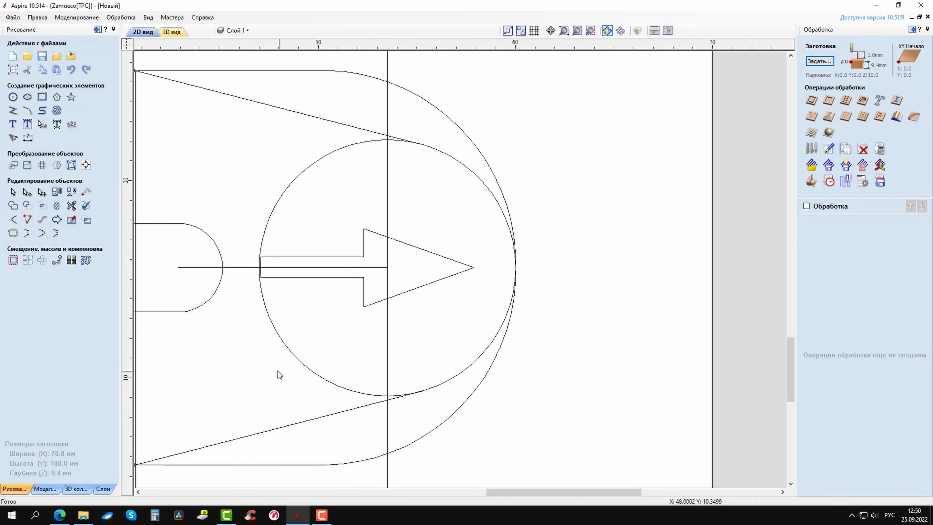
- Cut the construction circle on clamp 1 down to the half at the tip and delete the clamp's original rounded end
left_click(283, 342)
left_click(27, 191)
key("d")
key("d")
scroll(392, 399, "up", 5)
key("d")
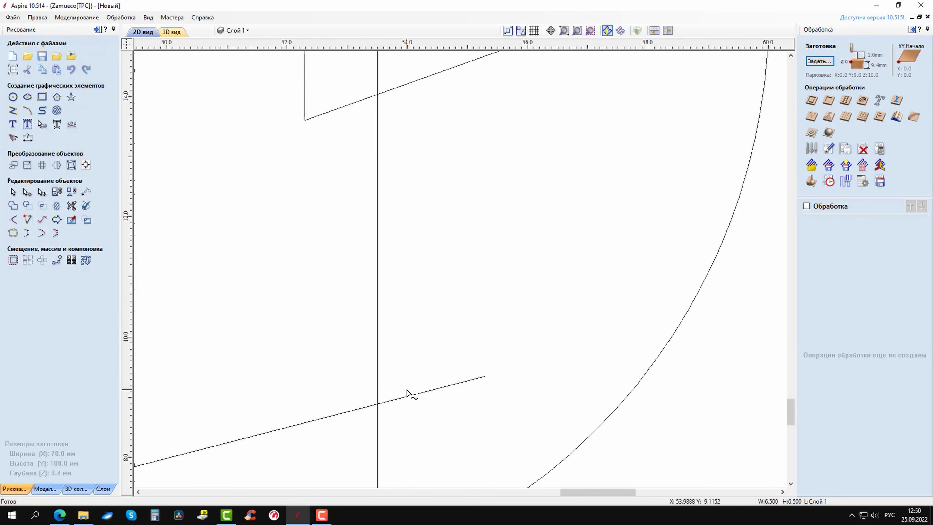
key("ctrl+z")
left_click_drag(378, 392, 412, 381)
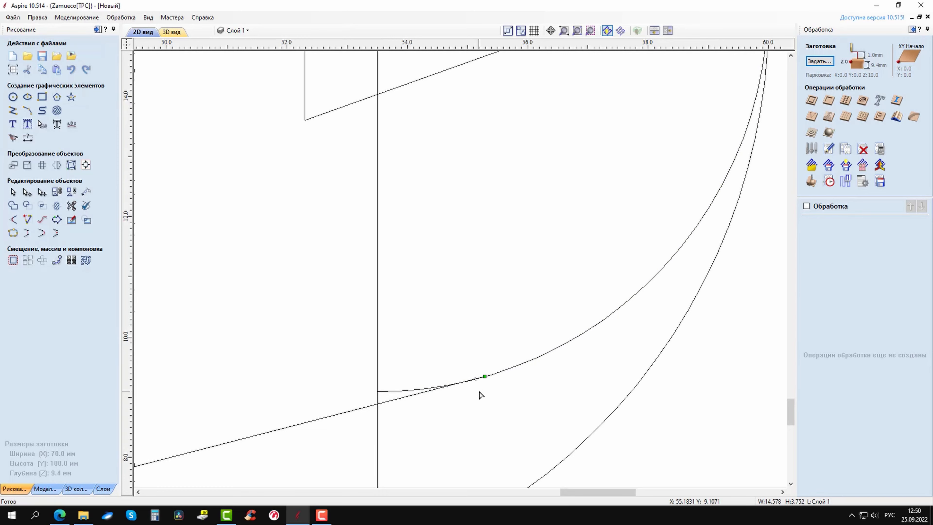
scroll(481, 395, "down", 5)
key("d")
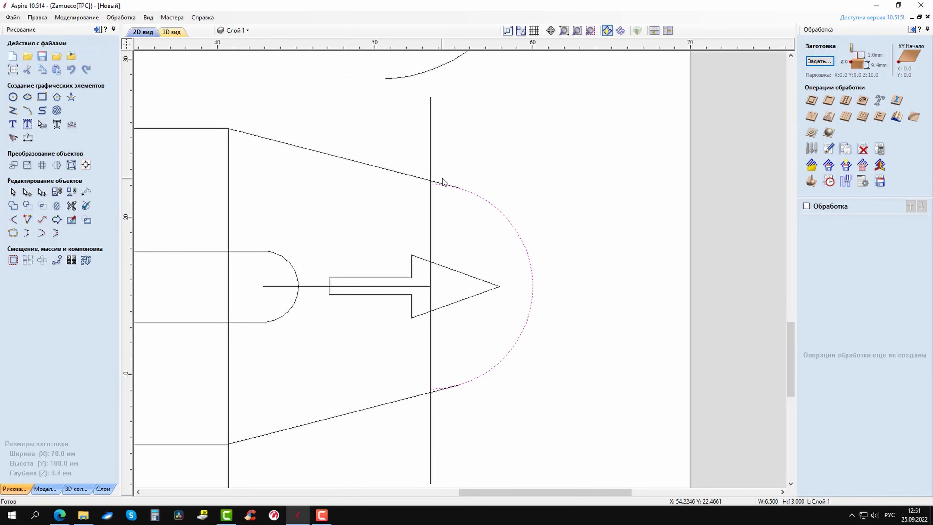
scroll(423, 187, "up", 5)
left_click(433, 163, "shift")
left_click(28, 71)
key("ctrl+z")
scroll(448, 257, "down", 5)
scroll(478, 250, "up", 2)
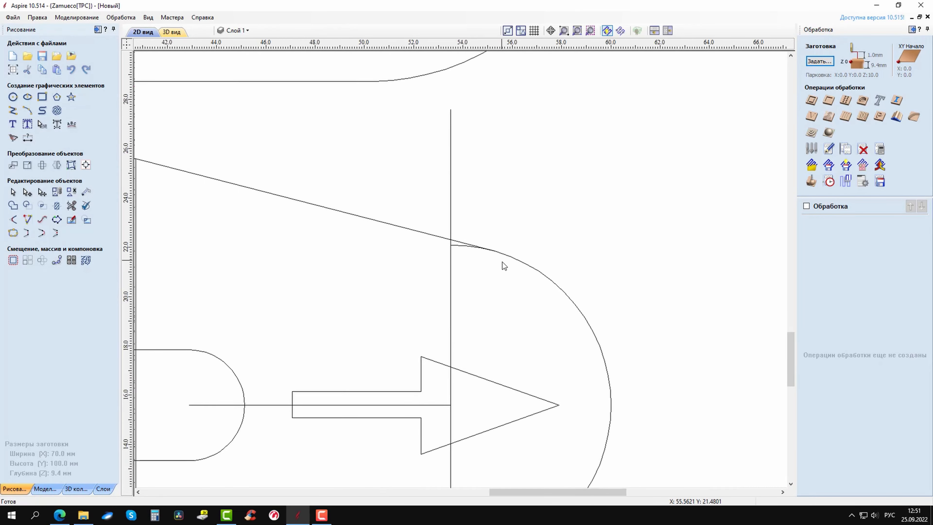
scroll(502, 259, "up", 2)
scroll(323, 180, "down", 3)
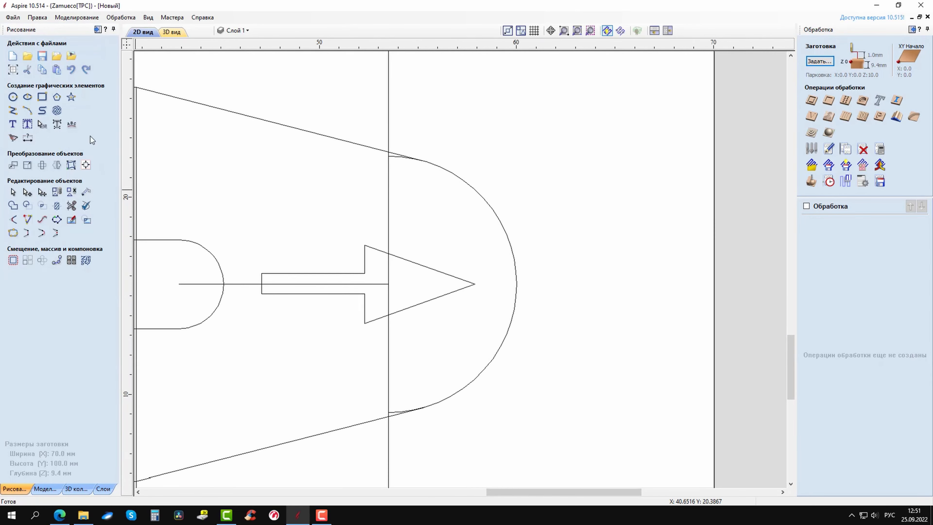
- Draw an arc around clamp 1's tip from the upper sloping line to the lower sloping line
left_click(12, 97)
left_click(92, 164)
left_click(26, 112)
left_click(417, 159)
left_click(417, 409)
left_click(444, 405)
- Pull clamp 1's lower sloping line back so its end meets the lower end of the tip arc
scroll(385, 415, "up", 10)
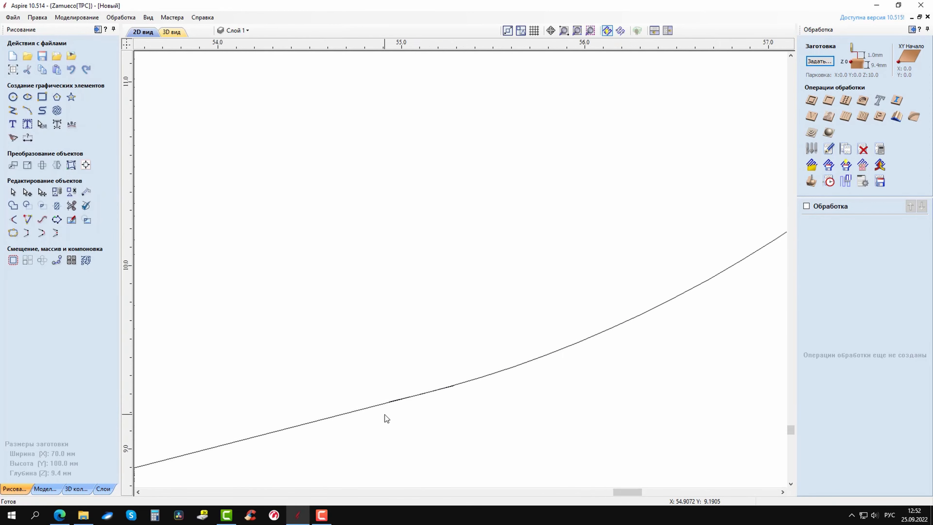
left_click_drag(653, 299, 407, 365)
scroll(407, 371, "down", 10)
scroll(408, 378, "up", 10)
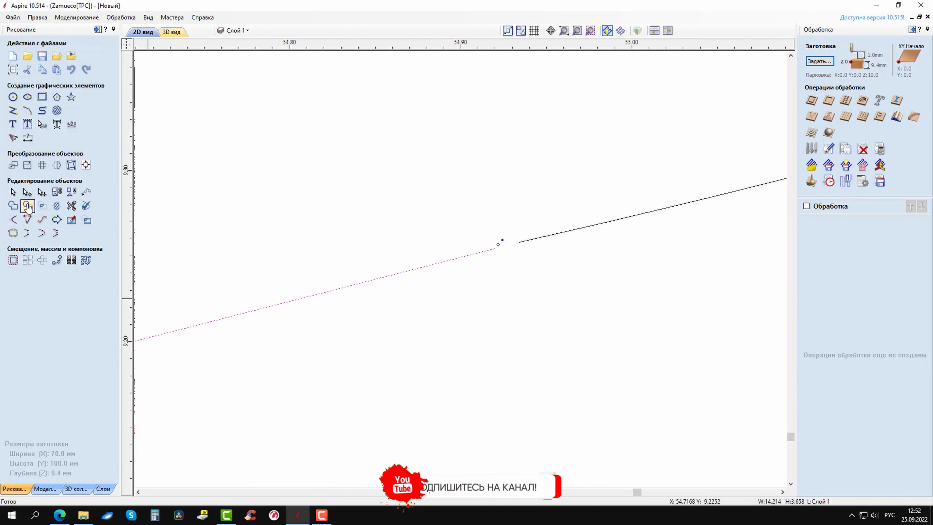
left_click_drag(500, 244, 519, 241)
left_click(529, 271)
- Extend the vertical construction line at the taper's start up across the other clamps and delete clamp 1's remaining construction lines
scroll(529, 271, "down", 10)
scroll(544, 239, "up", 4)
scroll(543, 239, "down", 8)
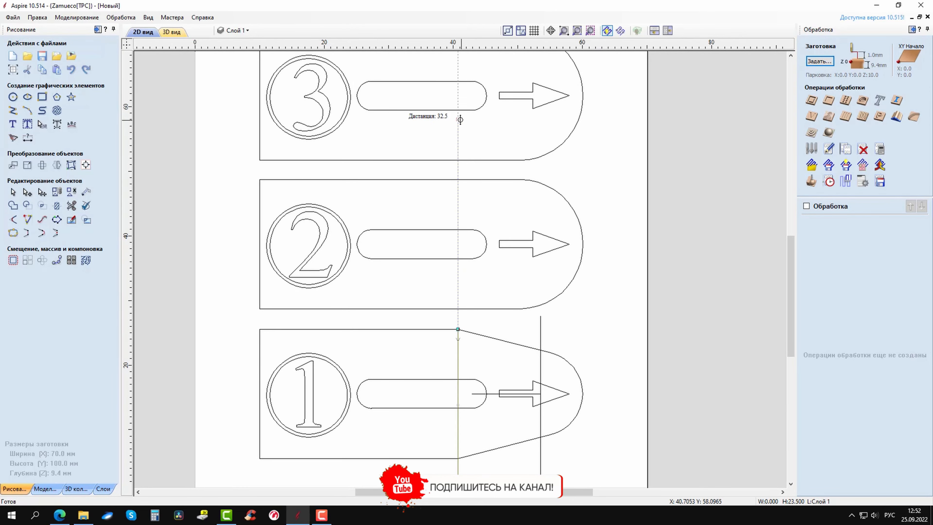
middle_click_drag(496, 400, 497, 346)
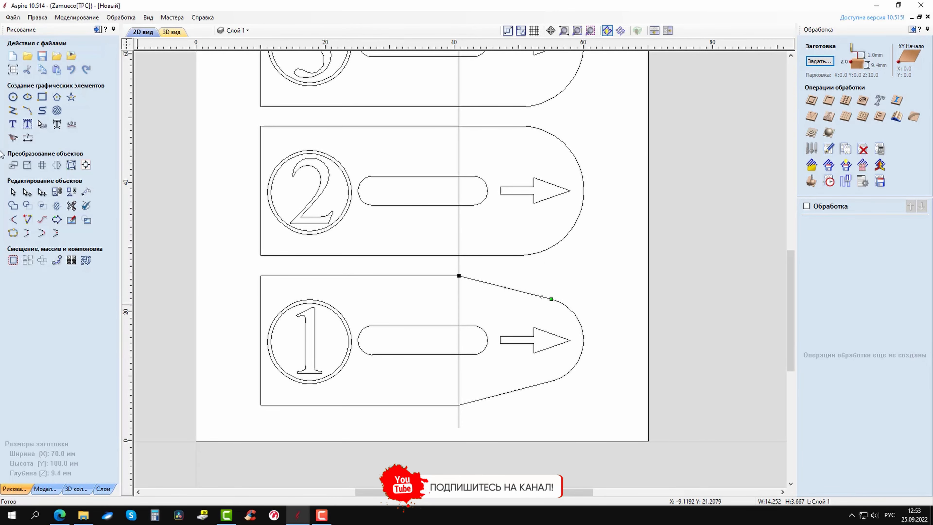
- Copy clamp 1's two sloping lines and tip arc onto clamp 2, aligned with its edges at the vertical construction line
left_click(13, 192)
left_click_drag(481, 263, 495, 317)
left_click(533, 295)
left_click(574, 313, "shift")
left_click(517, 337, "shift")
left_click(534, 332, "shift")
left_click(531, 294)
left_click_drag(521, 340, 514, 198)
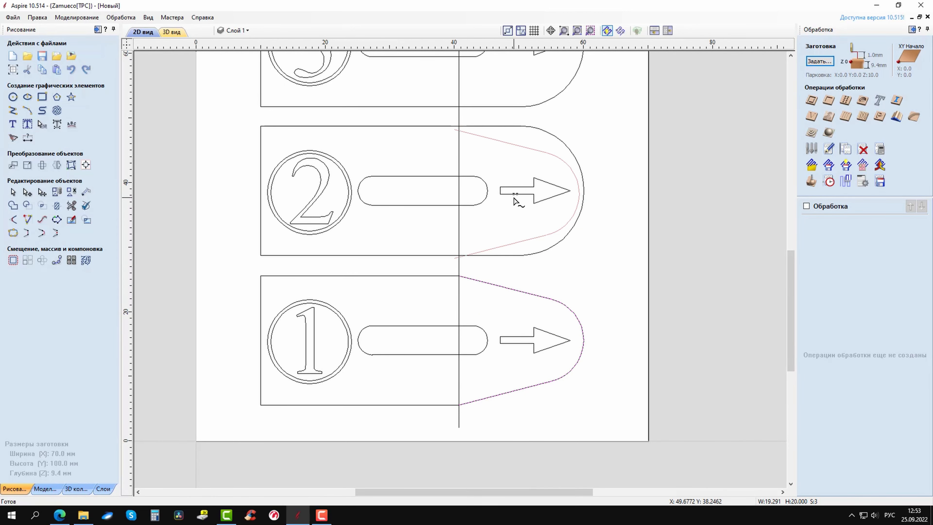
left_click_drag(454, 271, 410, 154)
key("Escape")
left_click_drag(488, 283, 483, 140)
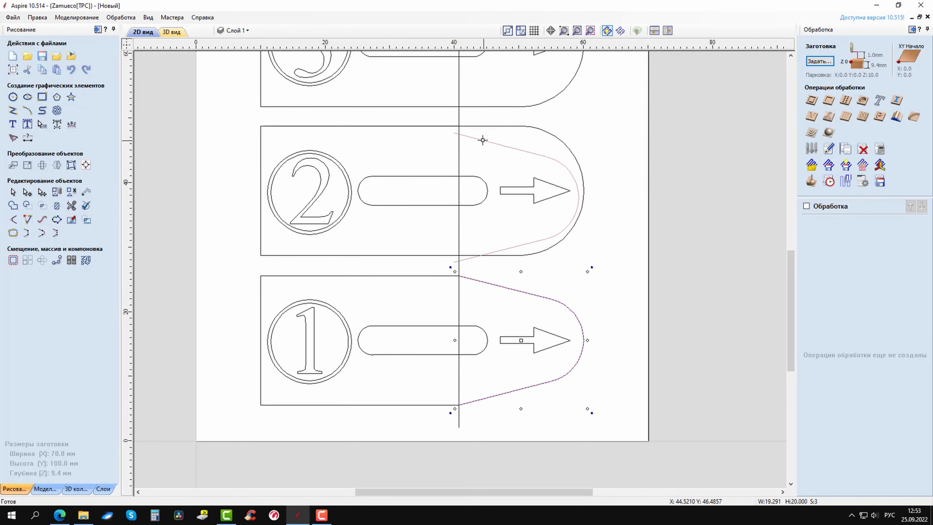
scroll(513, 220, "up", 10)
scroll(551, 294, "down", 10)
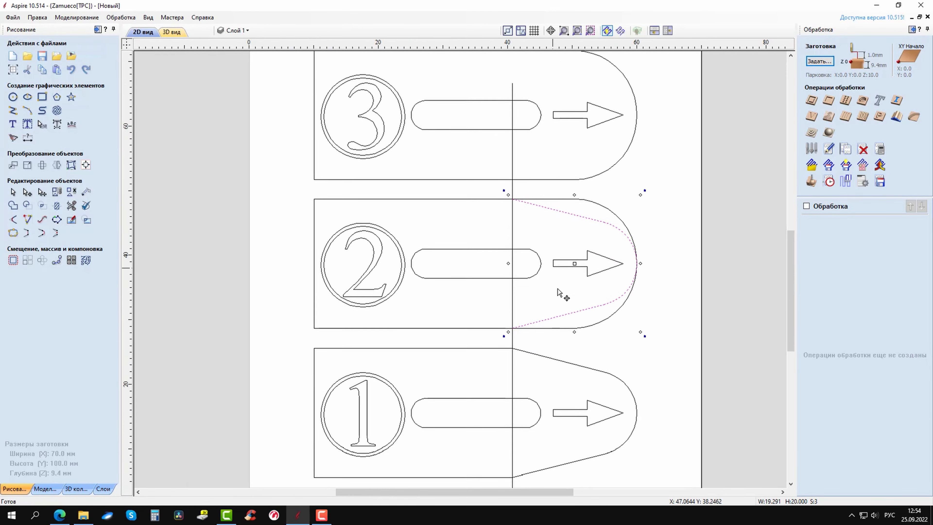
- Delete clamp 2's original rounded end and shorten its lower and upper edges to the ends of the sloping lines
scroll(611, 330, "up", 1)
key("Delete")
left_click(562, 328)
left_click(27, 192)
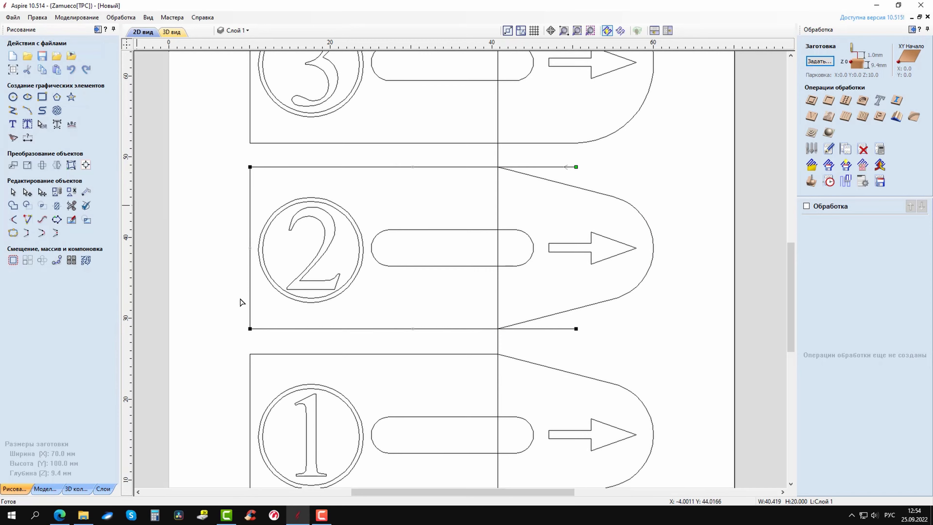
left_click_drag(577, 329, 498, 329)
scroll(499, 336, "up", 10)
scroll(452, 199, "down", 10)
scroll(494, 168, "up", 5)
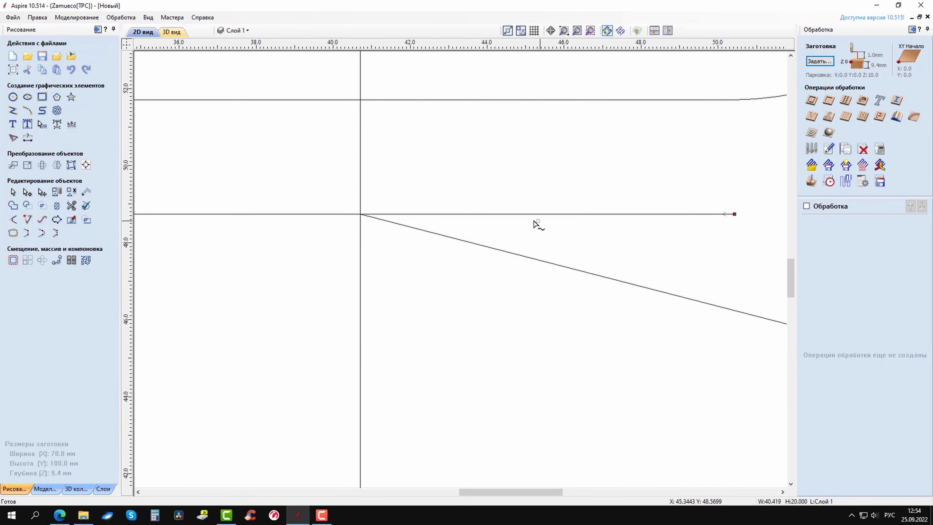
left_click_drag(733, 213, 361, 213)
scroll(367, 213, "up", 8)
scroll(391, 207, "down", 10)
- Copy clamp 1's tapered end onto clamp 3, snapping it to the clamp's edges at the vertical construction line
left_click(414, 193)
middle_click_drag(413, 193, 448, 247)
left_click(459, 398)
middle_click_drag(452, 474, 446, 402)
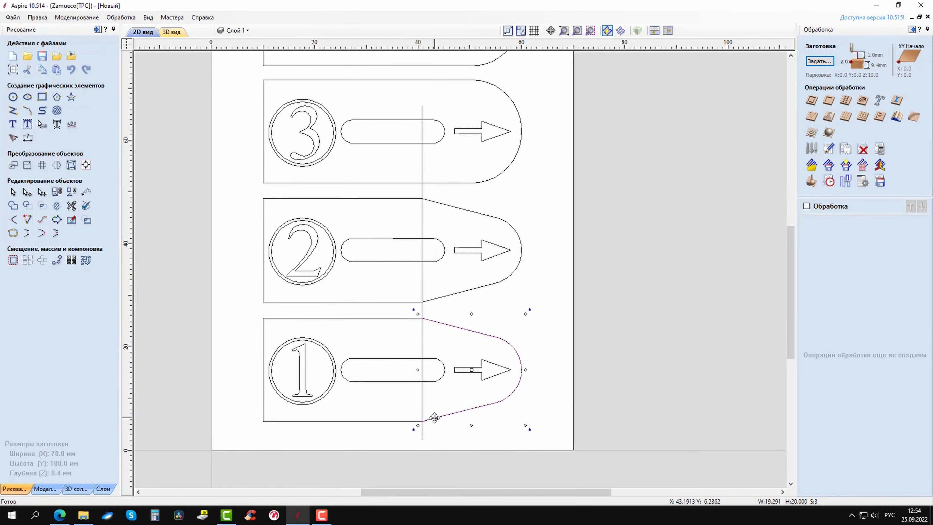
scroll(417, 236, "up", 20)
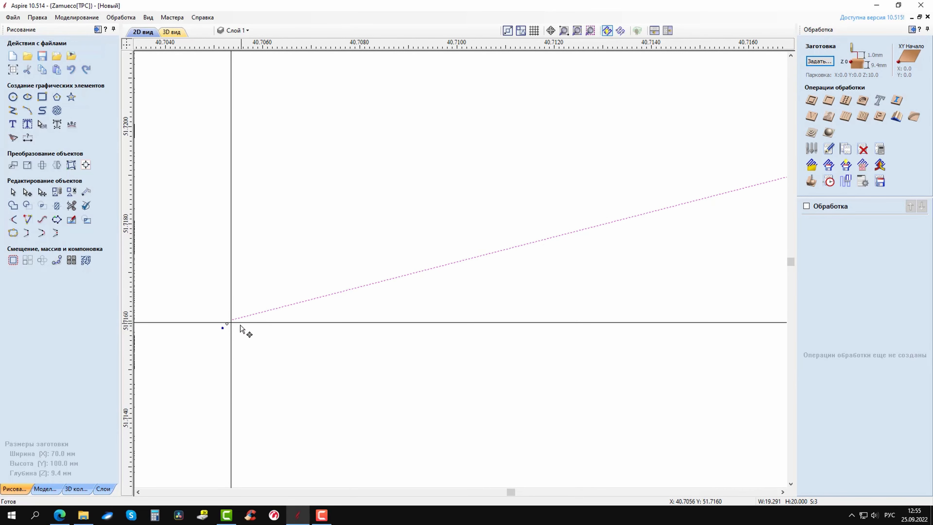
middle_click_drag(296, 303, 423, 269)
scroll(572, 239, "down", 20)
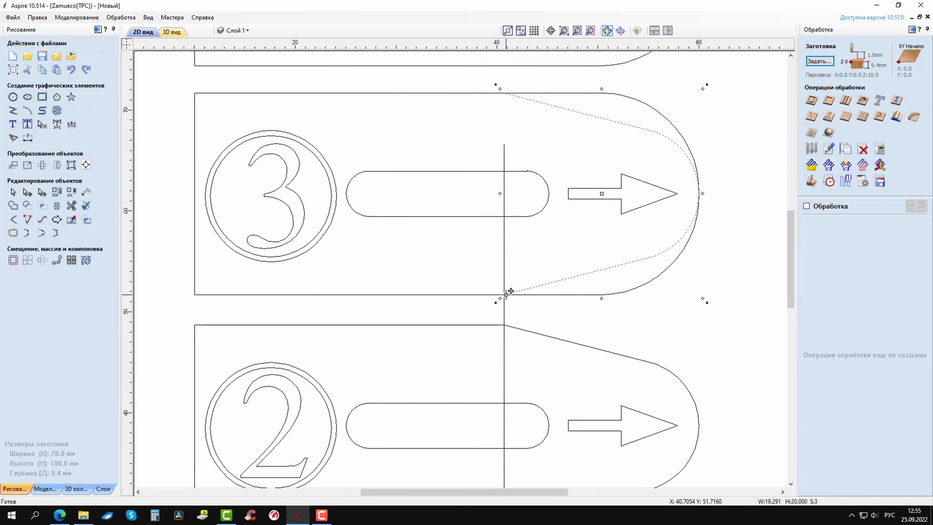
- Delete clamp 3's original rounded end and shorten its two long edges to where the sloping lines begin
scroll(524, 253, "up", 5)
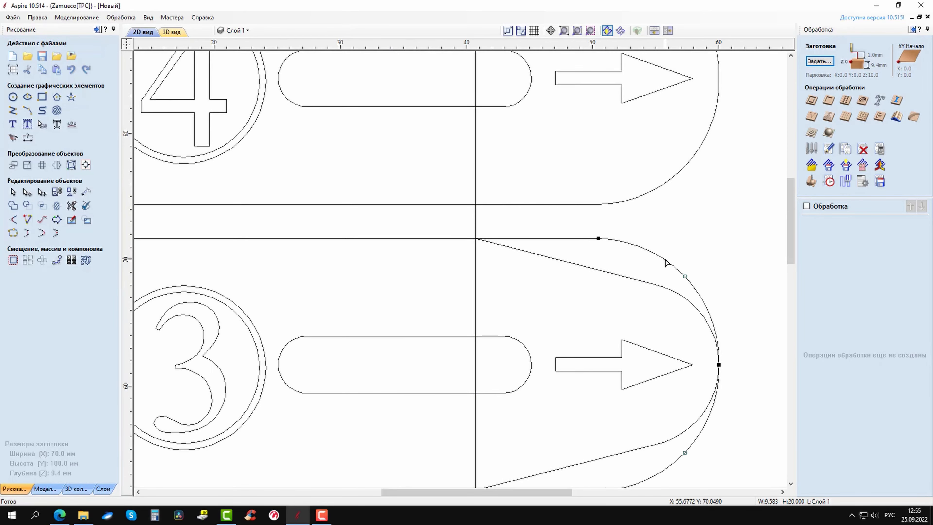
scroll(590, 256, "down", 5)
scroll(531, 214, "up", 5)
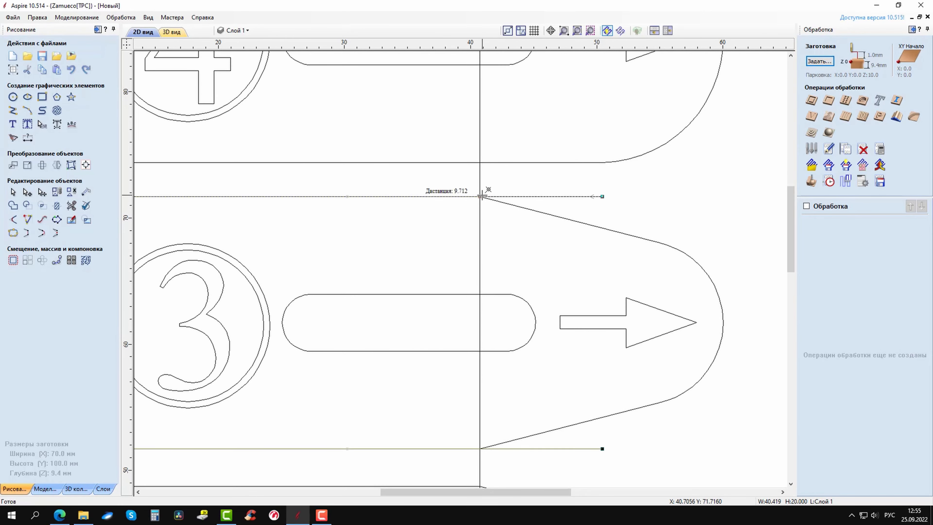
scroll(484, 329, "up", 8)
scroll(510, 392, "down", 12)
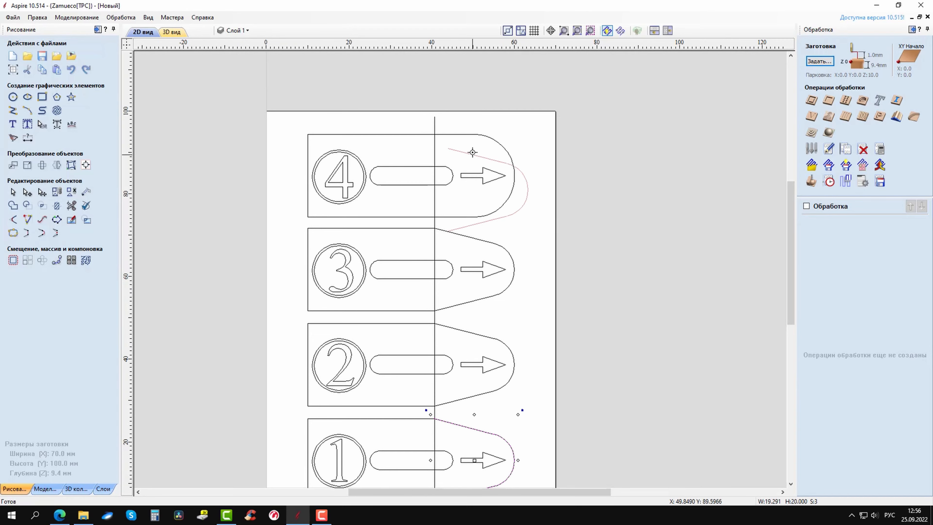
- Replace clamp 4's rounded end with a copy of clamp 1's tapered end and delete the vertical construction line
scroll(472, 152, "up", 15)
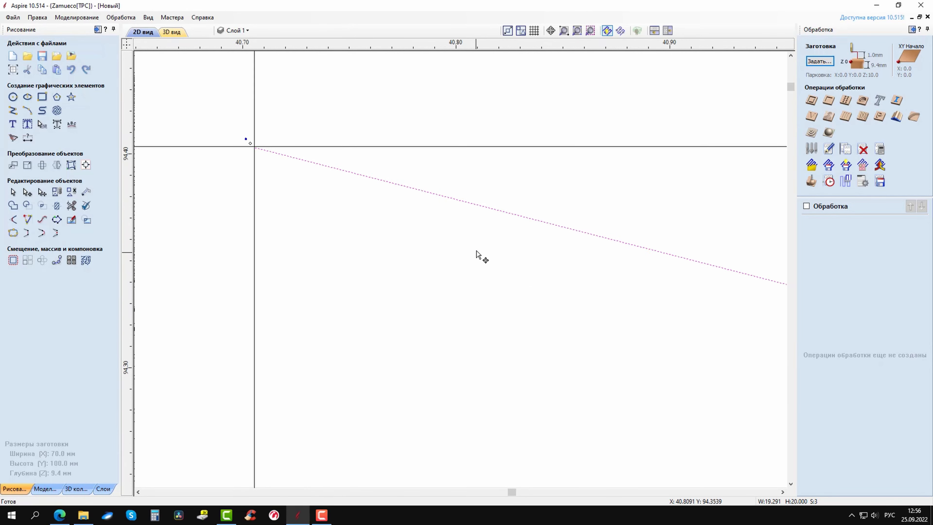
scroll(476, 254, "down", 15)
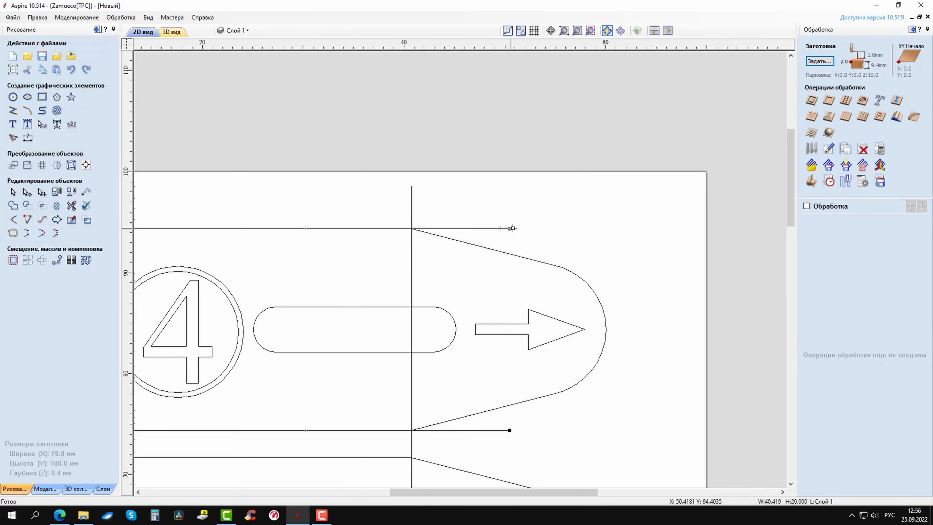
scroll(409, 254, "down", 4)
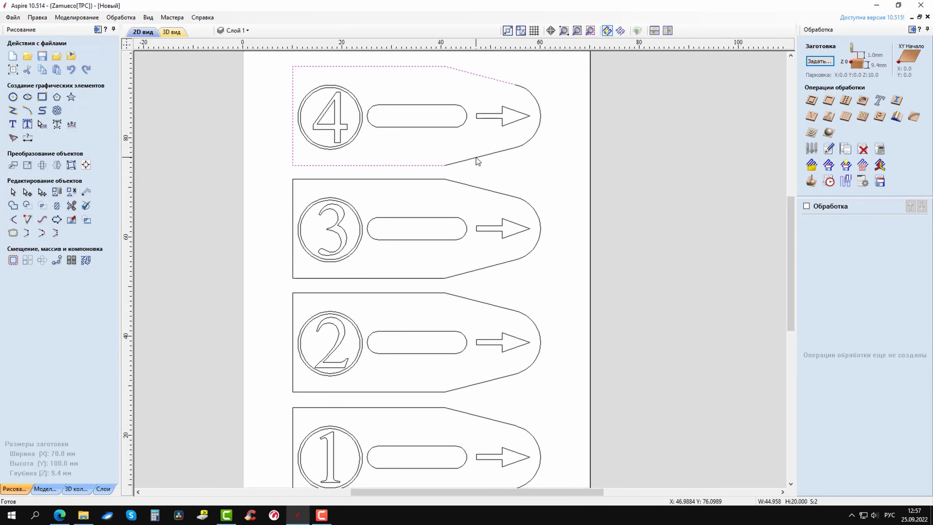
left_click(488, 169)
left_click(423, 67)
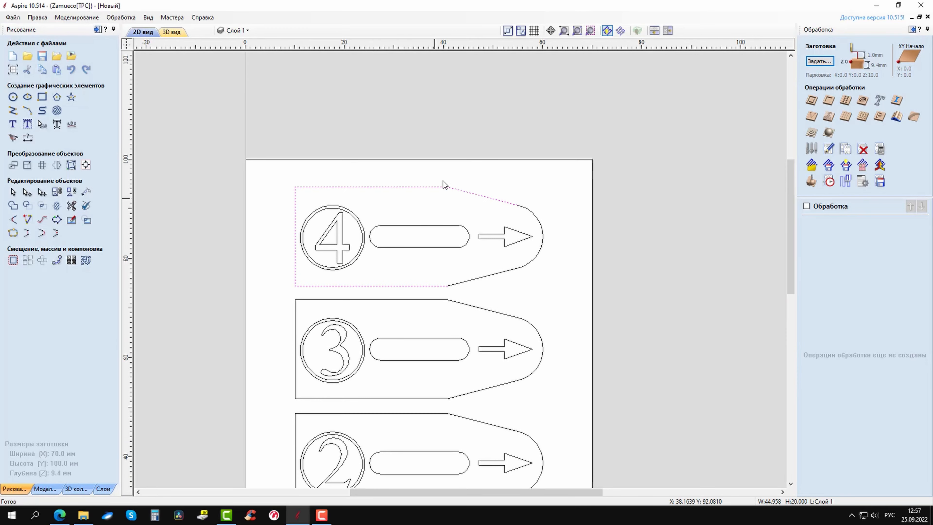
scroll(435, 199, "up", 15)
scroll(227, 209, "down", 15)
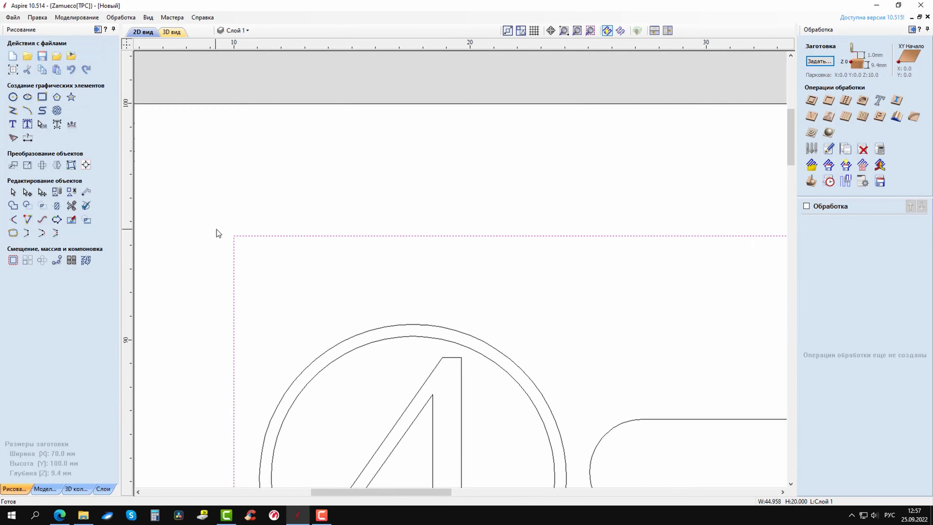
left_click(43, 220)
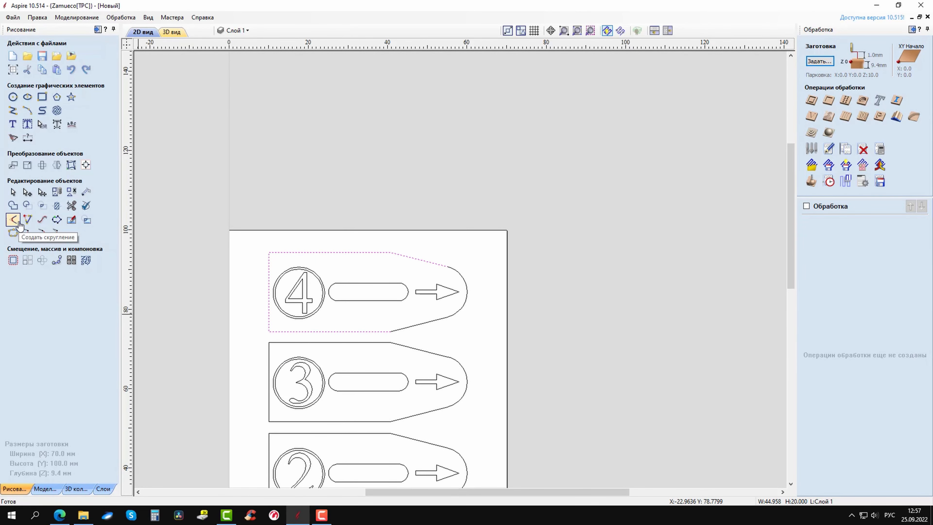
left_click(13, 207)
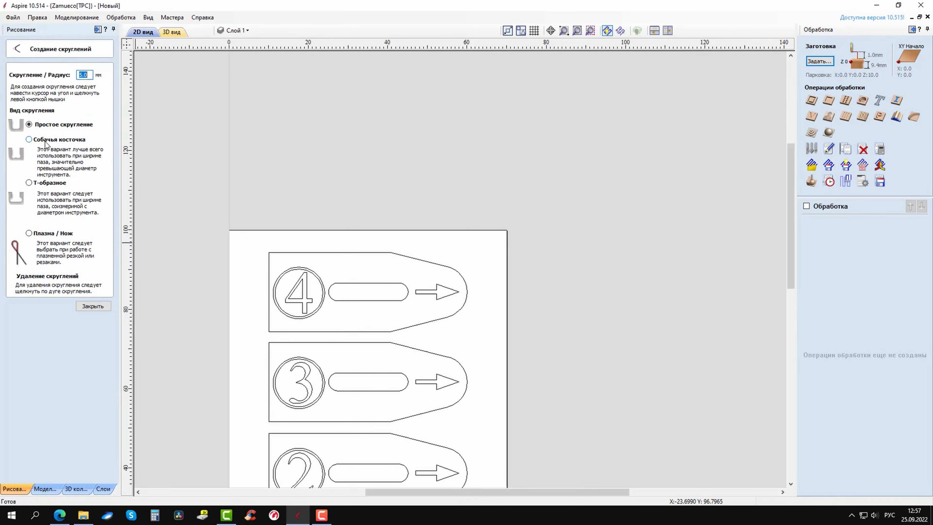
left_click(93, 305)
- Join clamp 4's straight-edged body with its upper and lower sloping lines
scroll(413, 258, "up", 10)
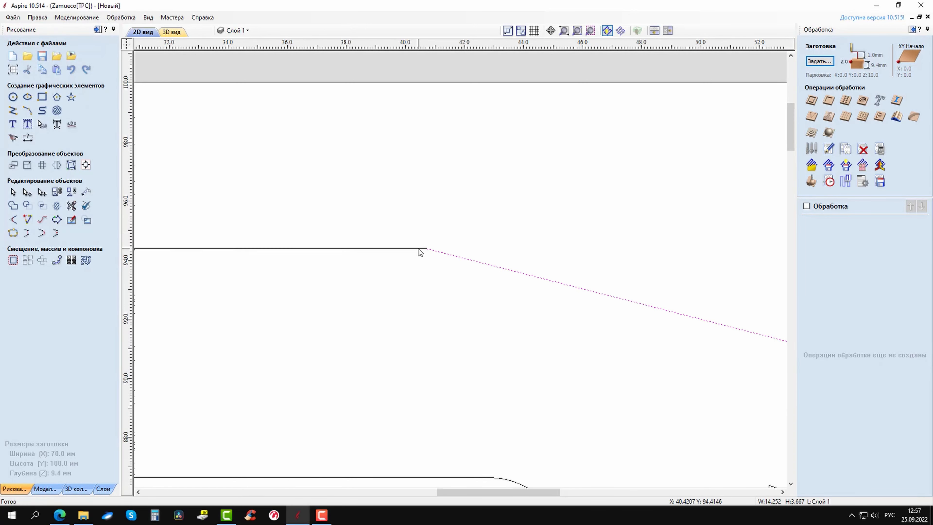
left_click(419, 248)
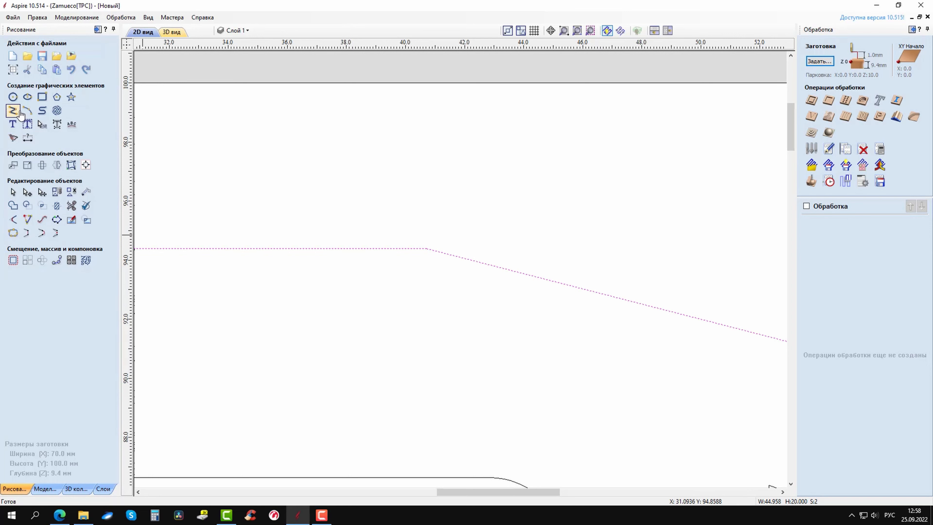
scroll(290, 243, "down", 4)
scroll(290, 240, "down", 3)
left_click(340, 277)
left_click(317, 279, "shift")
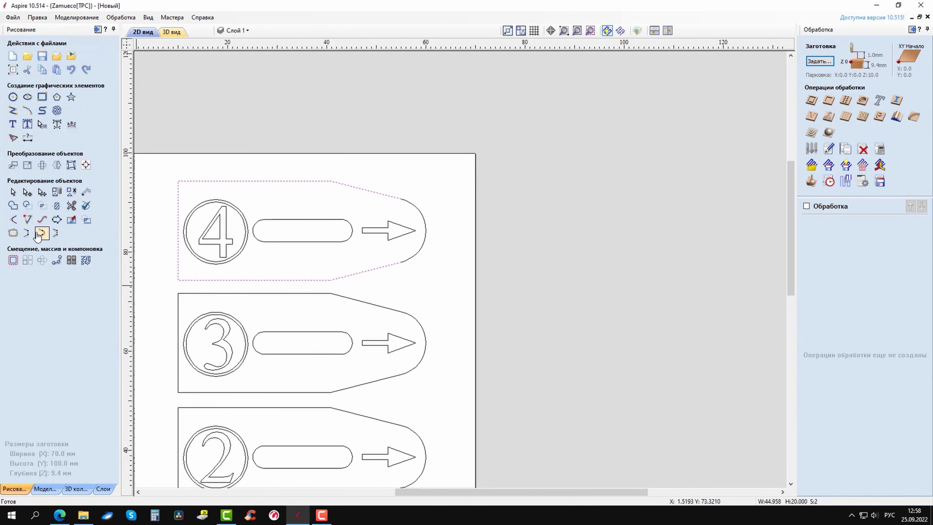
left_click(42, 233)
scroll(279, 264, "up", 10)
scroll(279, 257, "down", 9)
left_click(472, 283)
middle_click_drag(472, 283, 479, 244)
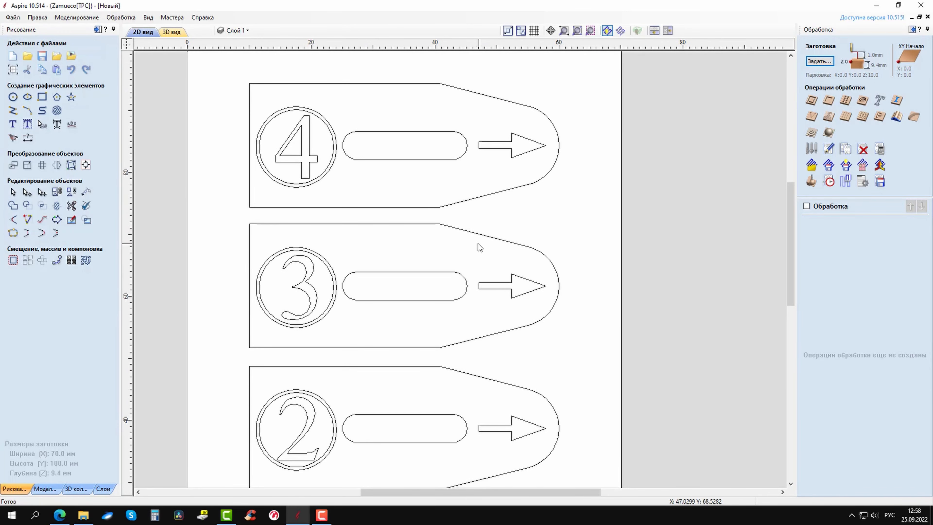
- Join the straight-edged bodies of clamps 3 and 2 with their upper and lower sloping lines
left_click(461, 343, "shift")
left_click(42, 233)
middle_click_drag(537, 378, 514, 285)
left_click(461, 283)
left_click(409, 272, "shift")
left_click(448, 388, "shift")
left_click(42, 233)
left_click(419, 382)
left_click(427, 394)
left_click(402, 396, "shift")
left_click(42, 233)
- Join clamp 1's straight-edged body with its upper and lower sloping lines
middle_click_drag(467, 425, 422, 269)
left_click(409, 269)
left_click(364, 259, "shift")
left_click(425, 371, "shift")
key("j")
left_click(446, 365)
left_click(43, 236)
- Join clamp 3's tip arc to its sloping sides to form one closed outline
left_click(496, 246)
scroll(496, 246, "down", 3)
middle_click_drag(495, 249, 496, 347)
left_click(487, 211)
left_click(475, 186)
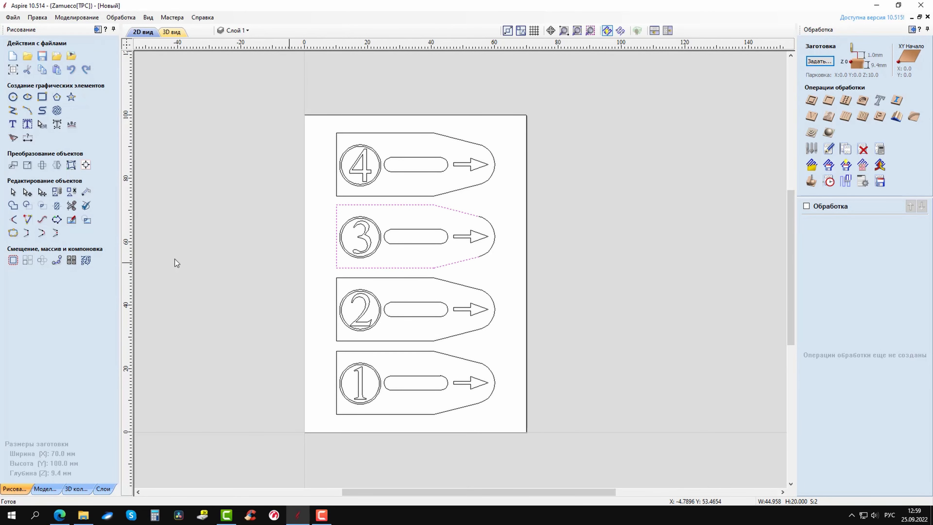
left_click(494, 254, "shift")
left_click(470, 213)
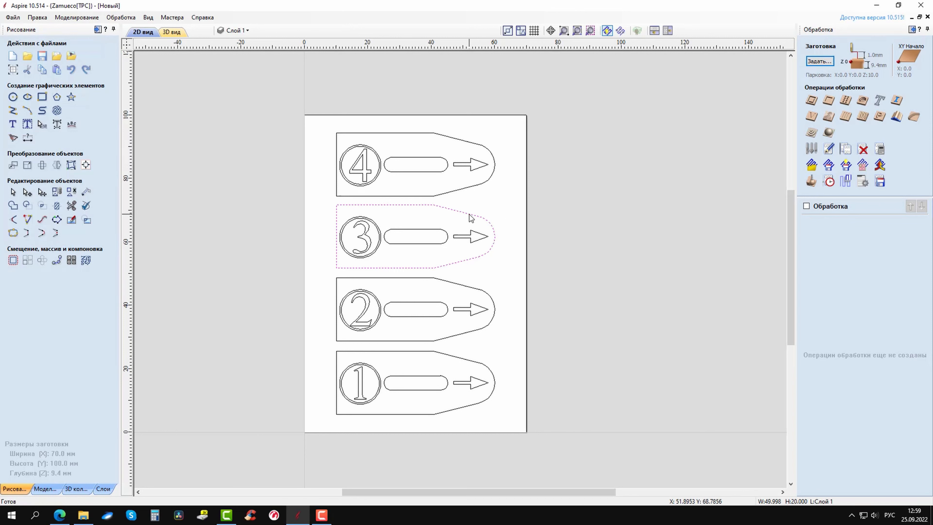
left_click(481, 183)
- Join clamp 2's tip arc to its sloping sides to form one closed outline
left_click(487, 296)
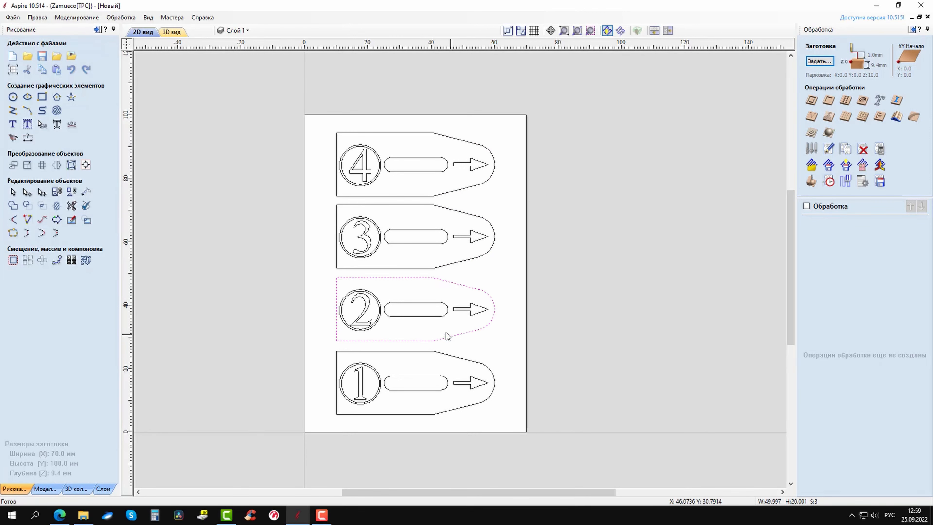
left_click(468, 286, "shift")
left_click(42, 233)
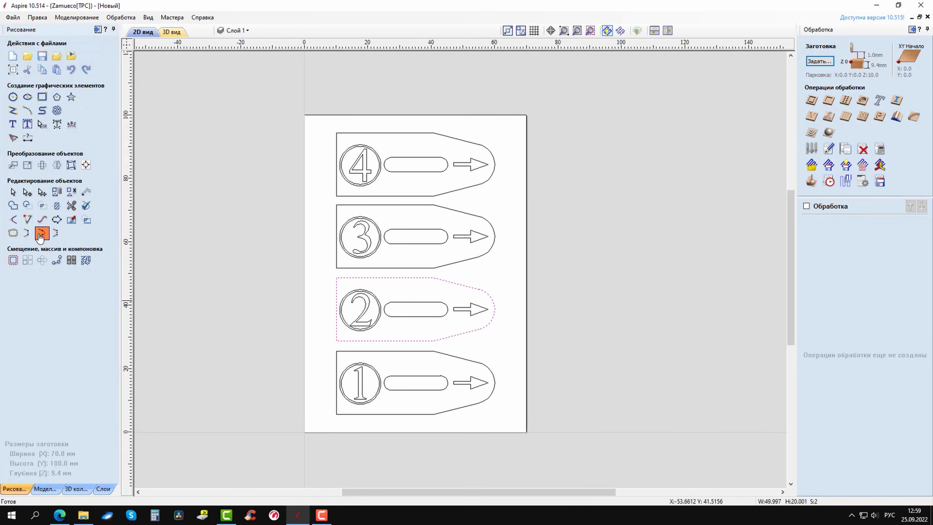
- Join clamp 1's tip arc to its sloping sides to form one closed outline
left_click(489, 369)
left_click(468, 361, "shift")
left_click(42, 233)
left_click(463, 408, "shift")
left_click(42, 233)
left_click(504, 411)
- Join the straight sides and end arcs of clamp 1's slot into one contour
scroll(412, 394, "up", 4)
left_click(395, 350)
left_click(344, 361, "shift")
left_click(493, 378, "shift")
left_click(468, 385, "shift")
left_click(42, 233)
left_click(436, 351)
left_click(436, 350)
left_click(347, 356, "shift")
left_click(41, 233)
left_click(415, 385, "shift")
left_click(42, 233)
left_click(495, 378, "shift")
left_click(41, 234)
- Join the straight sides and end arcs of clamp 2's slot into one contour
left_click(486, 205)
left_click(494, 199, "shift")
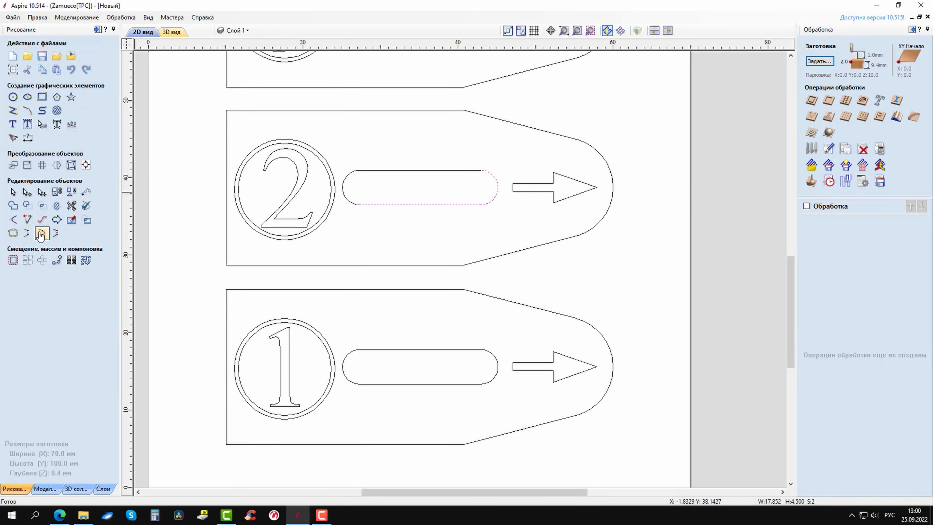
left_click(41, 233)
left_click(471, 170)
left_click(469, 205, "shift")
left_click(44, 232)
left_click(343, 186, "shift")
left_click(43, 233)
- Join the straight sides and end arcs of clamp 3's slot into one contour
middle_click_drag(425, 153, 428, 398)
left_click(412, 270)
left_click(348, 264, "shift")
left_click(42, 234)
left_click(497, 262, "shift")
left_click(42, 233)
left_click(441, 236, "shift")
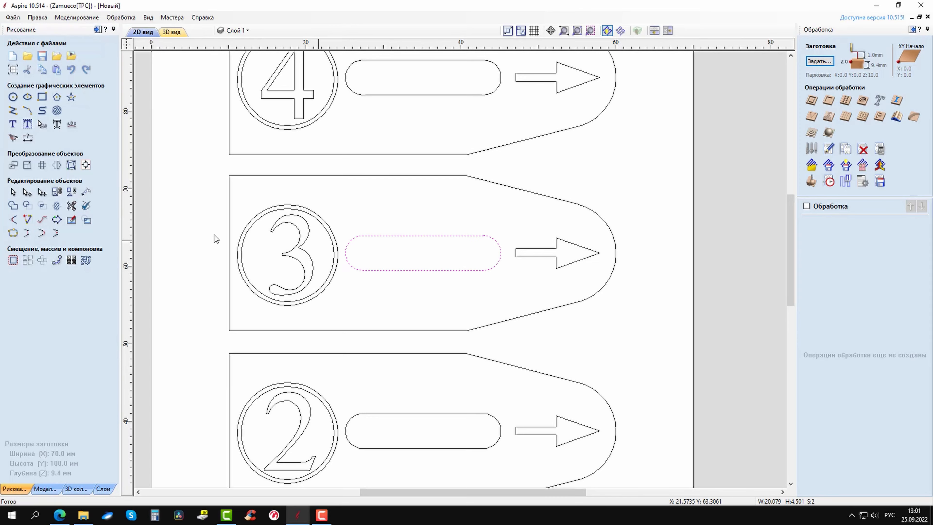
left_click(42, 233)
- Join the straight sides and end arcs of clamp 4's slot into one contour
scroll(496, 238, "up", 12)
scroll(482, 228, "down", 12)
middle_click_drag(469, 254, 468, 424)
left_click(416, 219)
left_click(328, 212, "shift")
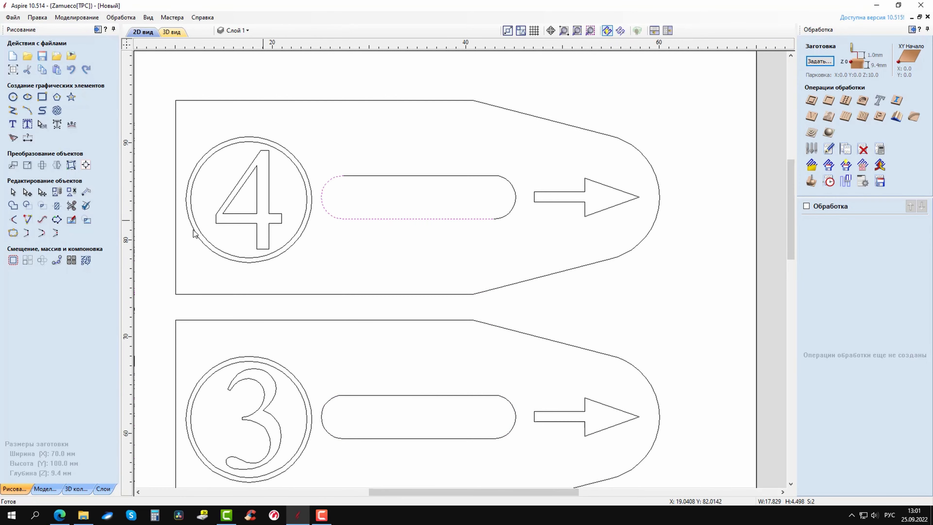
left_click(41, 233)
left_click(375, 175, "shift")
left_click(42, 233)
left_click(512, 212, "shift")
left_click(287, 245)
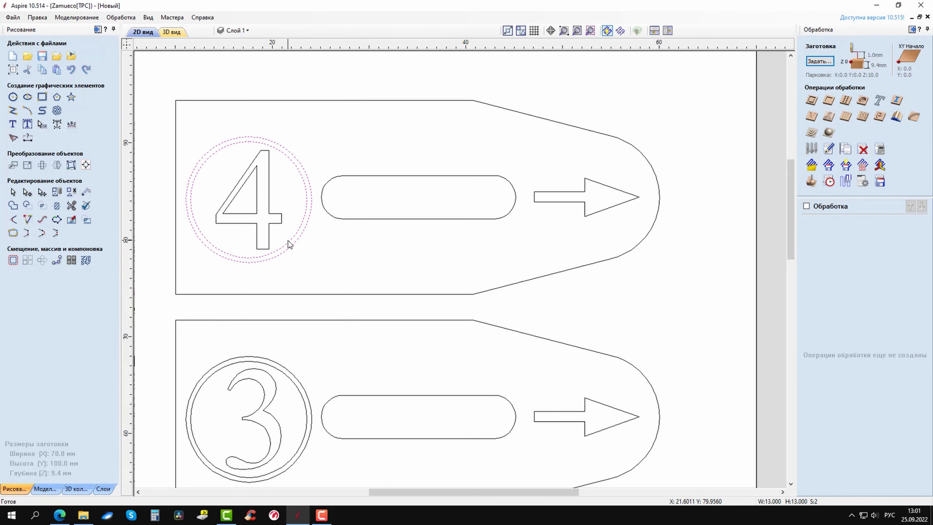
left_click(378, 256)
- Join the shaft lines and head of clamp 4's arrow into one contour
left_click(563, 202)
left_click(534, 197, "shift")
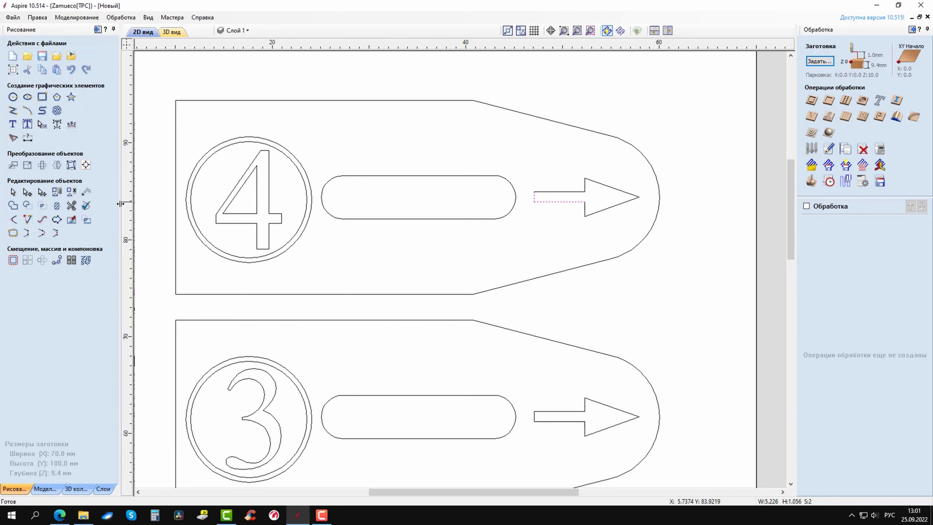
left_click(42, 233)
left_click(621, 191, "shift")
left_click(41, 233)
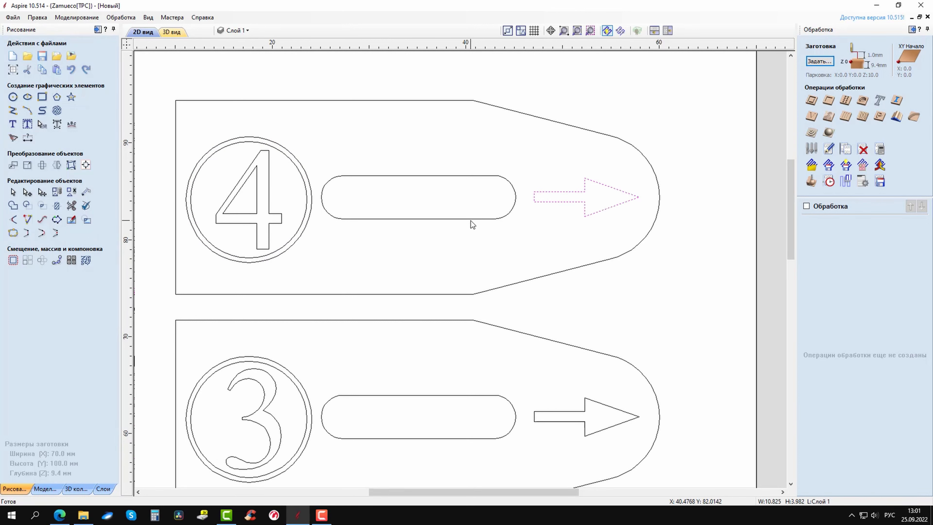
left_click(523, 284)
left_click(239, 203)
left_click(386, 269)
- Join the shaft lines and head of clamp 3's arrow into one contour
middle_click_drag(386, 270, 316, 141)
left_click(467, 289)
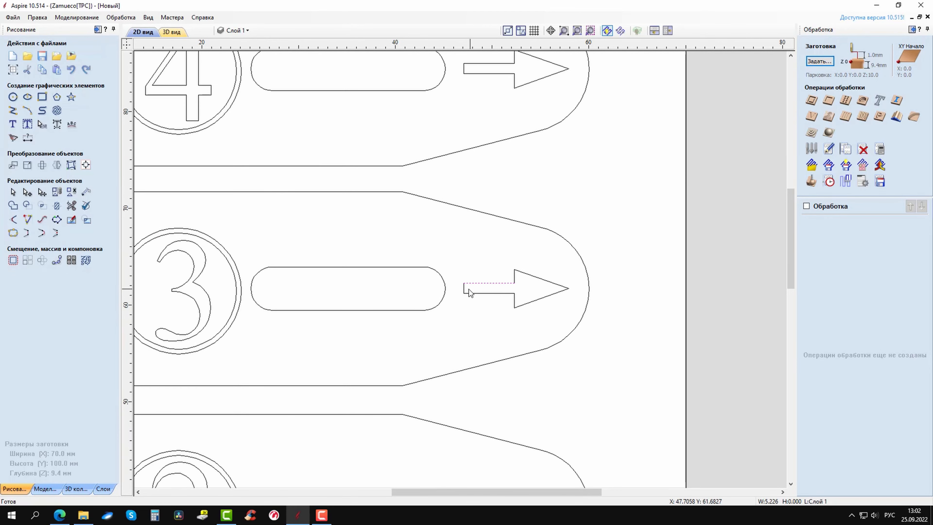
left_click(467, 292, "shift")
left_click(42, 233)
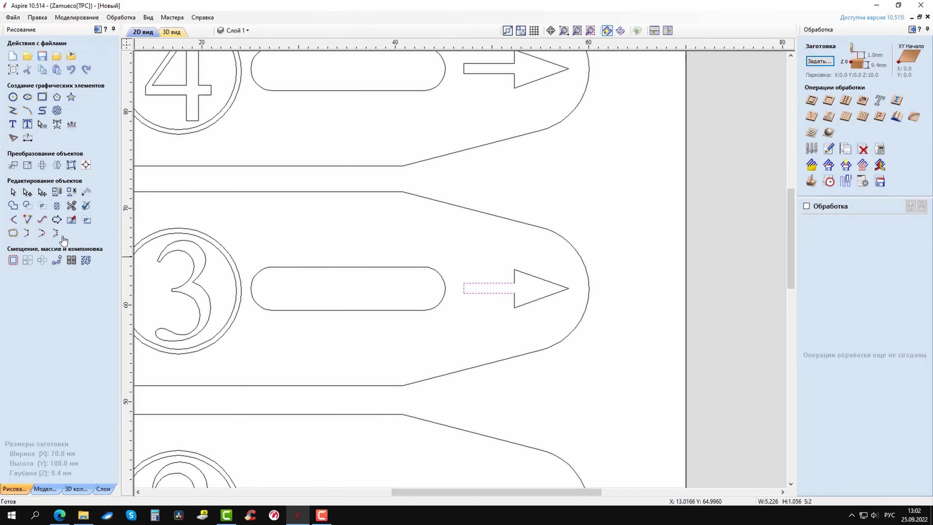
left_click(536, 302, "shift")
left_click(332, 266)
left_click(389, 239)
left_click(468, 209)
left_click(478, 408)
- Combine the shaft and head of clamp 2's arrow so they form a single object
middle_click_drag(478, 411, 600, 359)
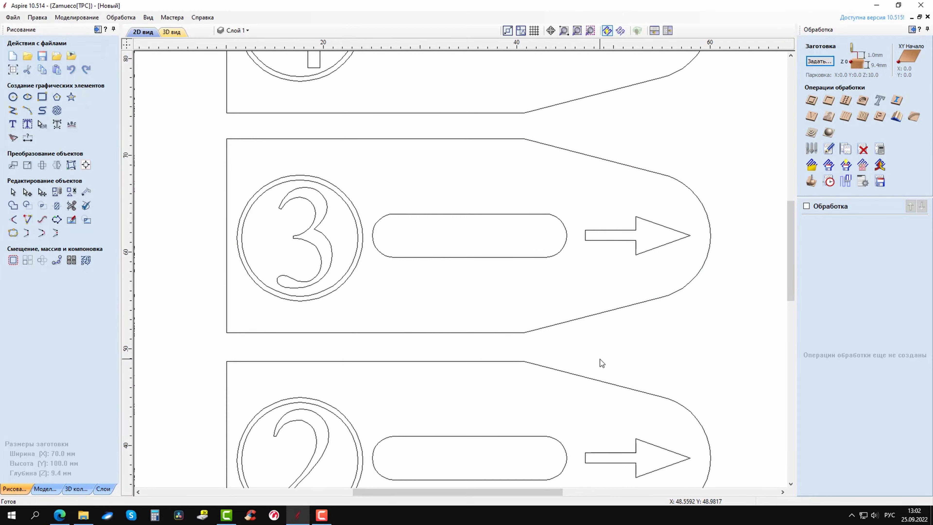
middle_click_drag(550, 404, 480, 285)
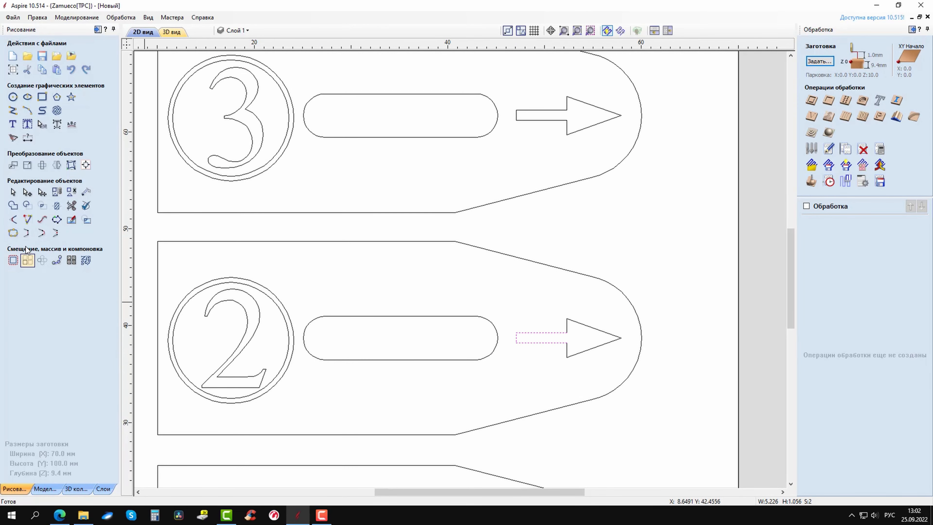
left_click(567, 349)
left_click(588, 350, "shift")
key("g")
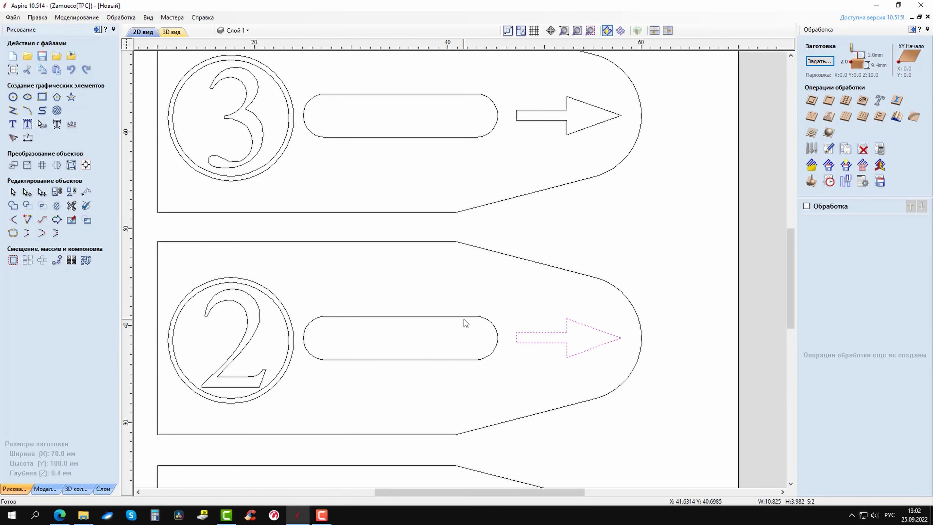
left_click(469, 331)
- Join the shaft and head of clamp 1's arrow into one contour
middle_click_drag(545, 412, 492, 329)
left_click(492, 329)
left_click(509, 442)
middle_click_drag(515, 478, 447, 325)
left_click(419, 329)
left_click(45, 238)
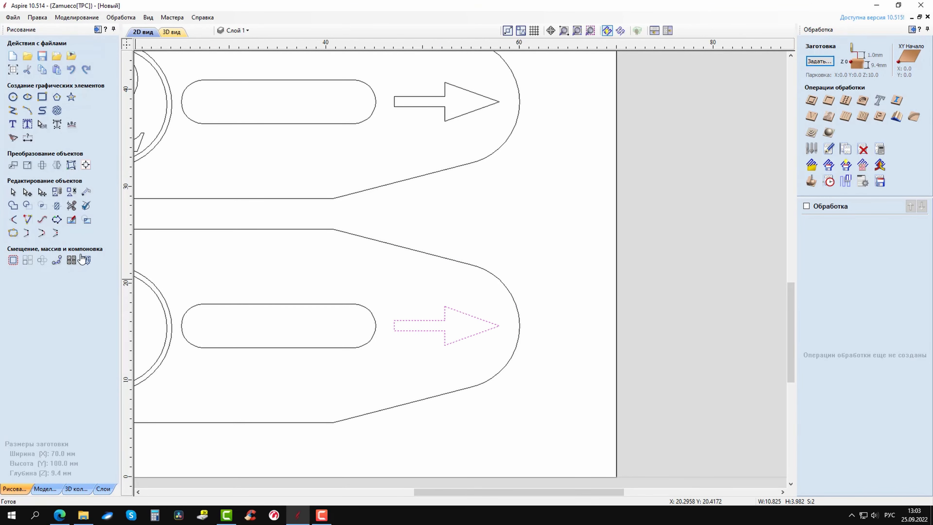
left_click(344, 377)
left_click(407, 404)
left_click(470, 433)
- Select clamp 4's slot and review the 2 mm end mill's settings for a pocket toolpath without calculating it
scroll(476, 404, "down", 5)
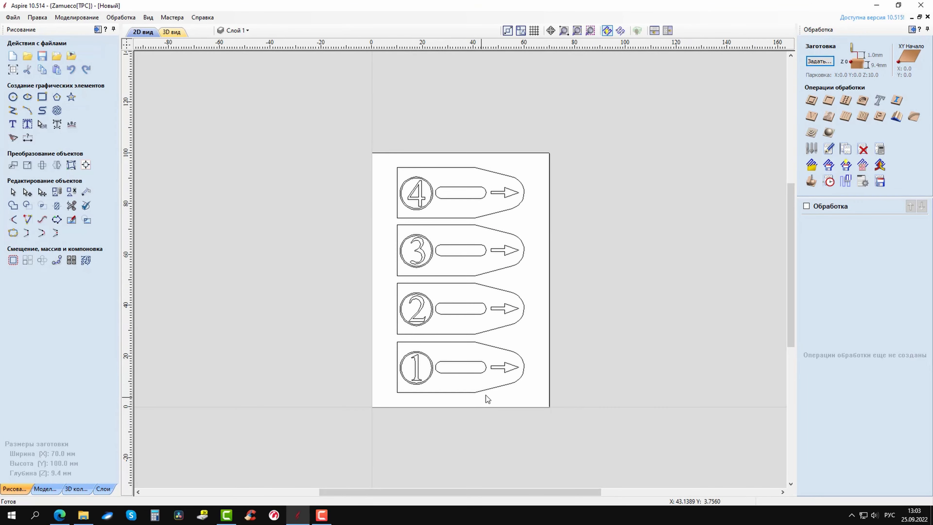
scroll(486, 229, "up", 4)
left_click(407, 152)
scroll(407, 153, "down", 4)
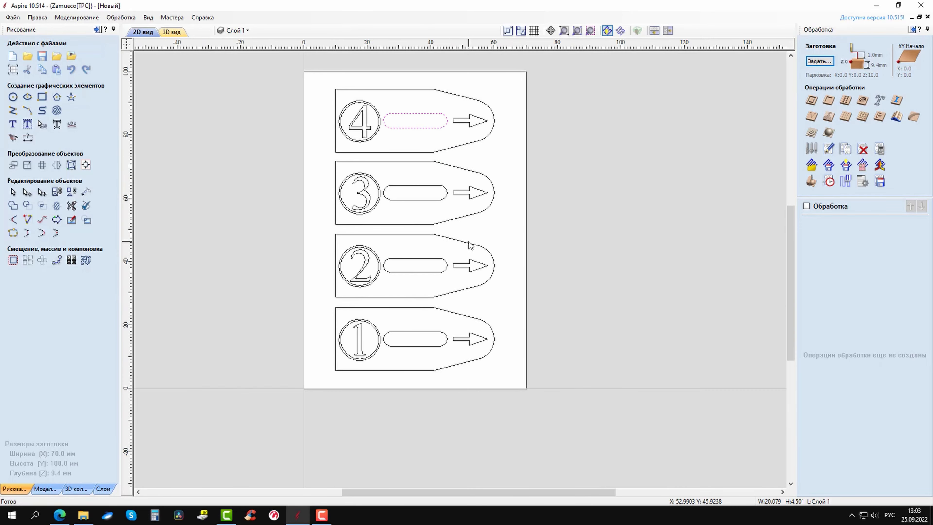
left_click(828, 100)
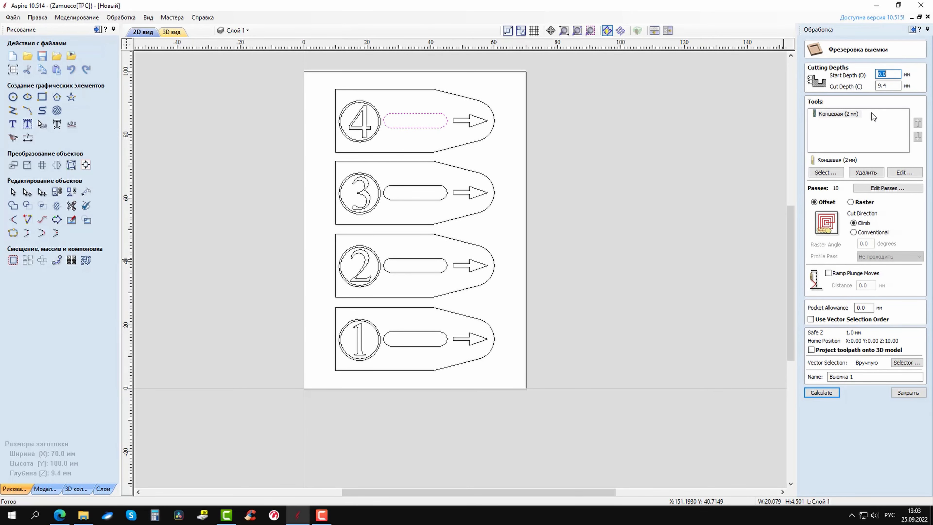
left_click(903, 172)
left_click(587, 390)
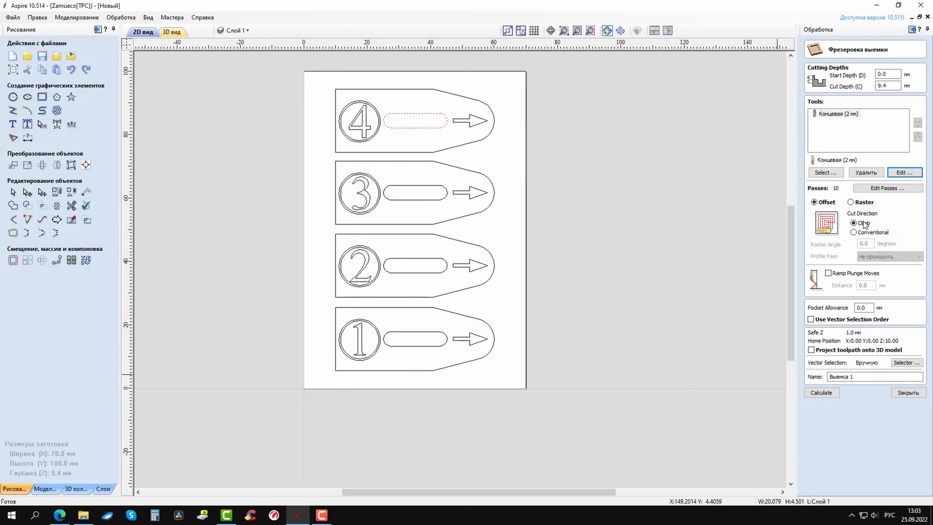
left_click_drag(861, 376, 811, 382)
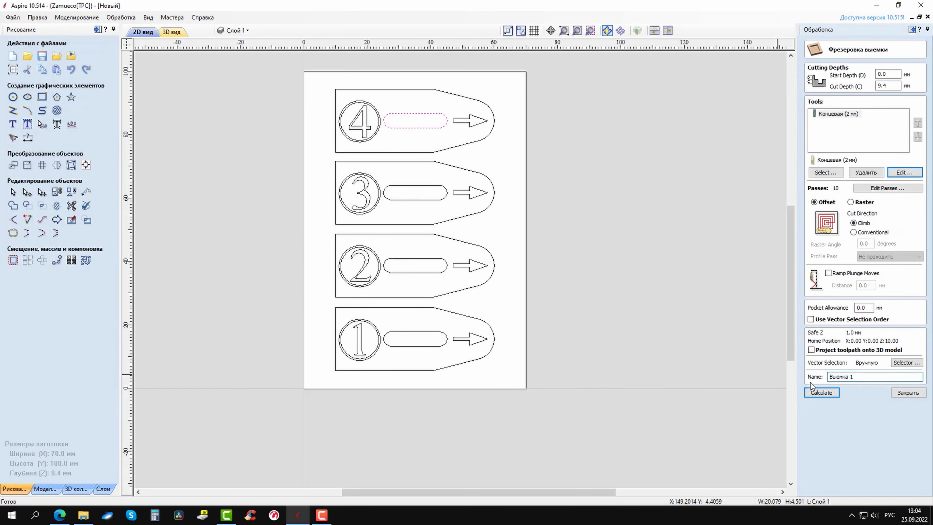
left_click(896, 395)
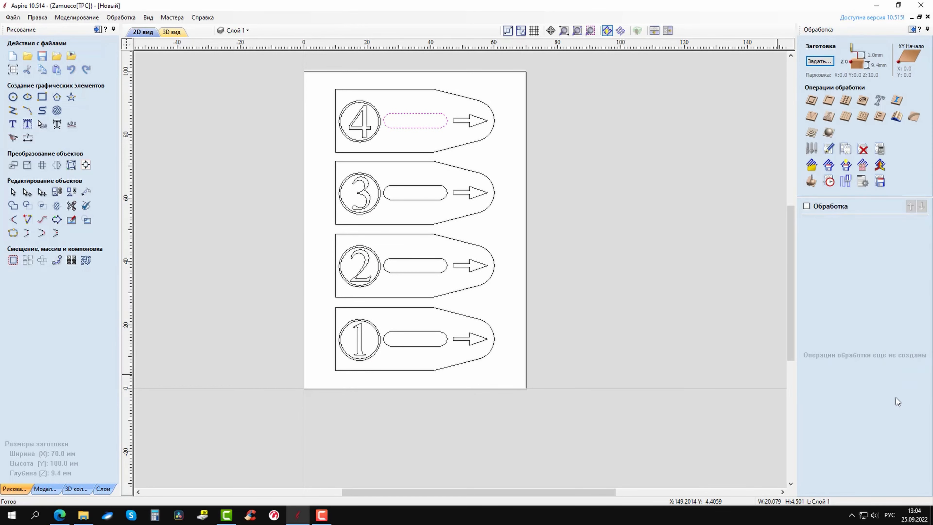
- Try to calculate a pocket toolpath named "Выемки 1-4" for the slots of all four clamps
left_click(416, 200, "shift")
left_click(411, 273, "shift")
left_click(410, 345, "shift")
left_click(828, 100)
double_click(852, 377)
type("1-4")
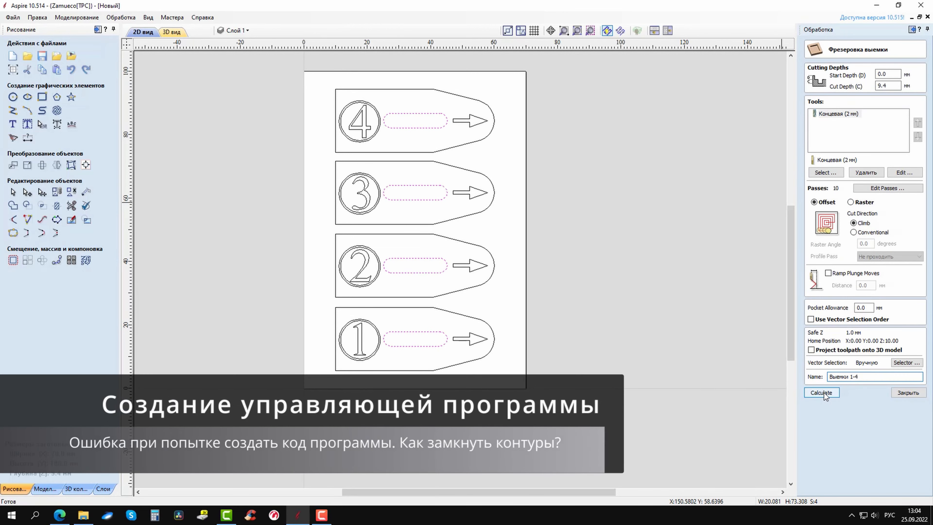
left_click(823, 393)
left_click(443, 281)
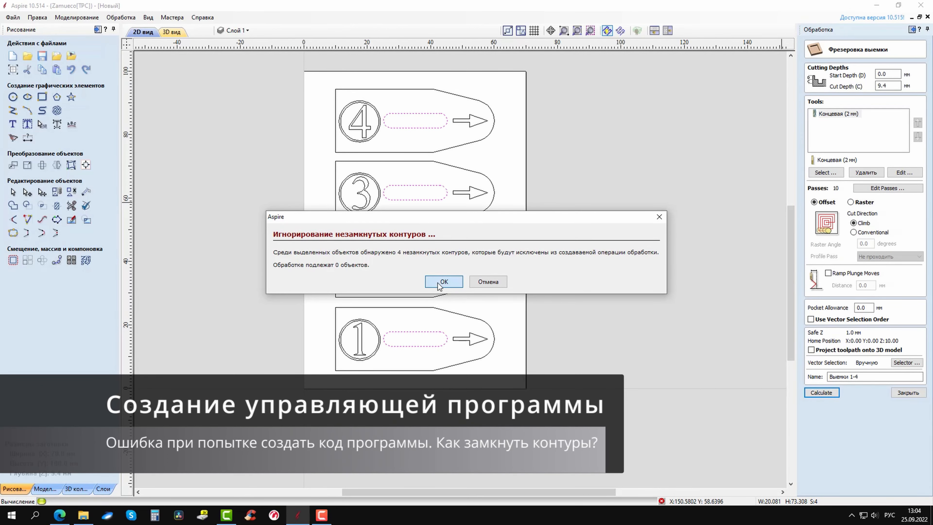
left_click(458, 272)
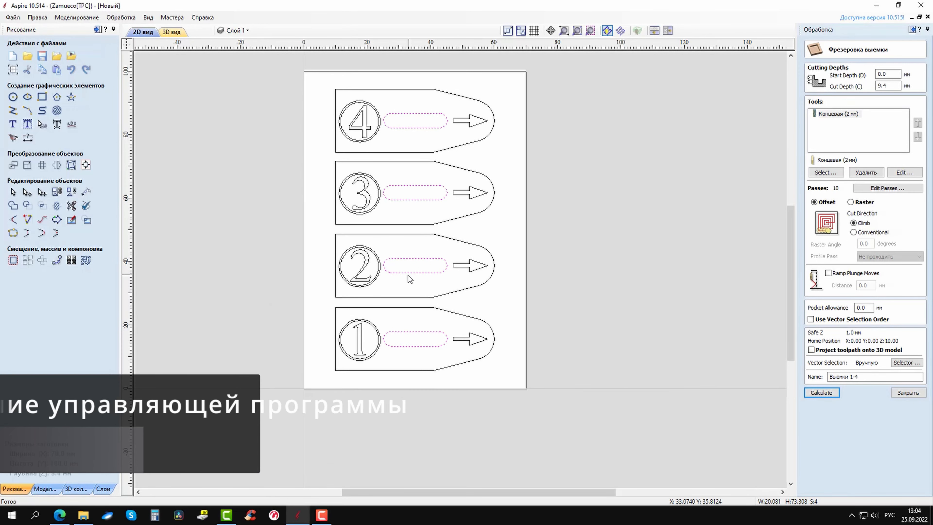
right_click(408, 273)
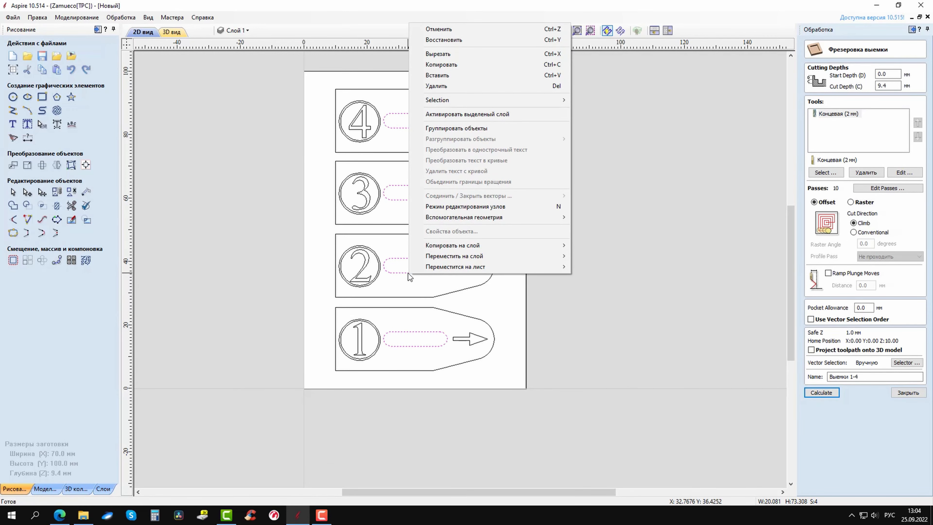
left_click(77, 285)
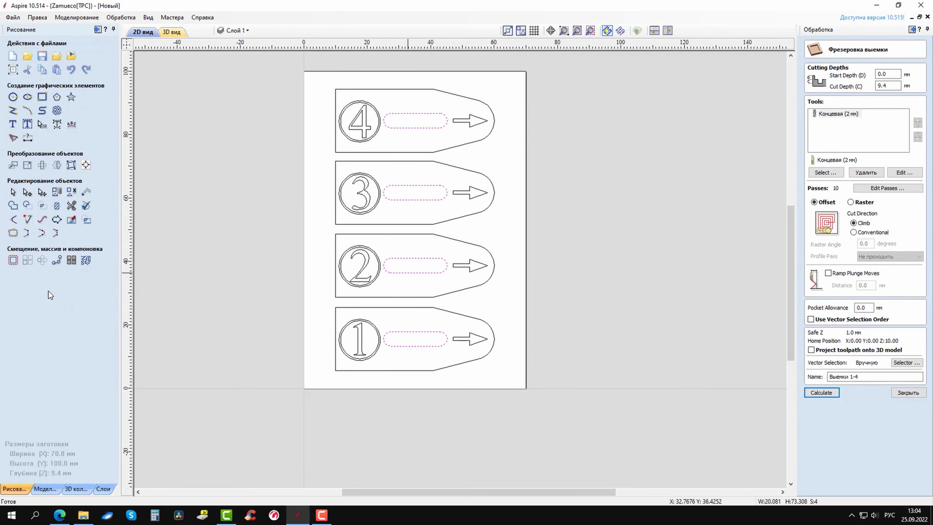
left_click(12, 233)
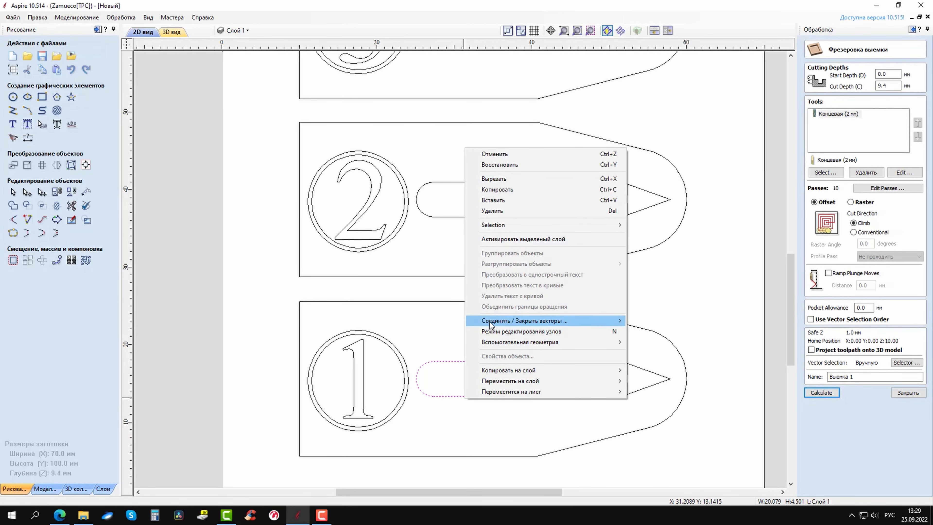
- Close the open slot contours of clamps 1 and 2 with the join/close vectors command
mouse_move(492, 322)
left_click(641, 317)
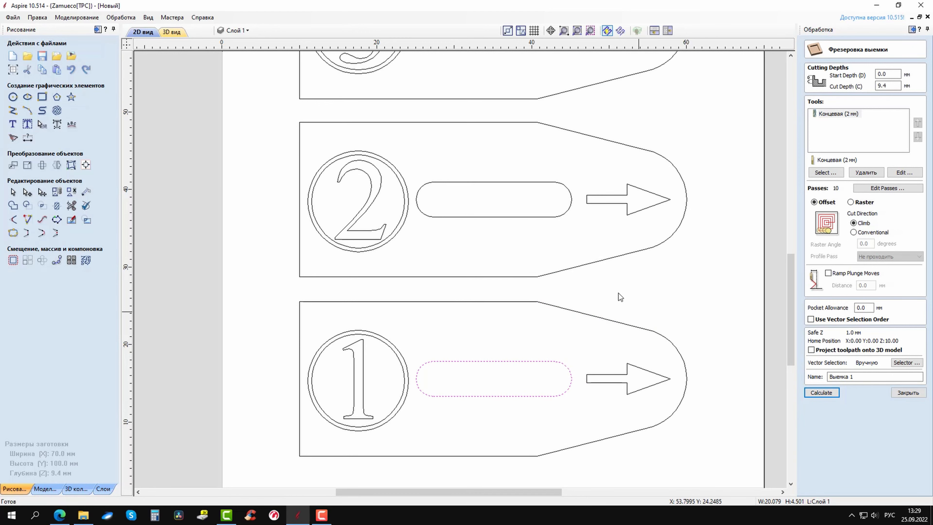
left_click(526, 215)
right_click(526, 216)
mouse_move(588, 392)
left_click(724, 391)
- Close the open slot contours of clamps 3 and 4 with the join/close vectors command
middle_click_drag(569, 286, 522, 475)
left_click(453, 228)
right_click(454, 229)
left_click(641, 403)
middle_click_drag(387, 81, 414, 327)
left_click(437, 298)
right_click(437, 299)
mouse_move(574, 221)
left_click(631, 221)
- Start saving the project as a new file in the desktop folder Второй канал > Проекты > Фрезеровка
left_click(13, 18)
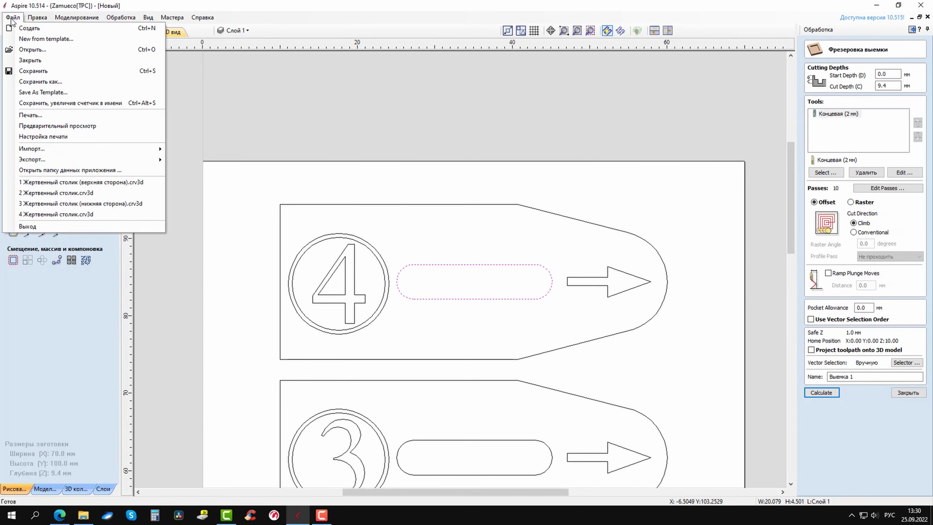
left_click(44, 88)
left_click(107, 36)
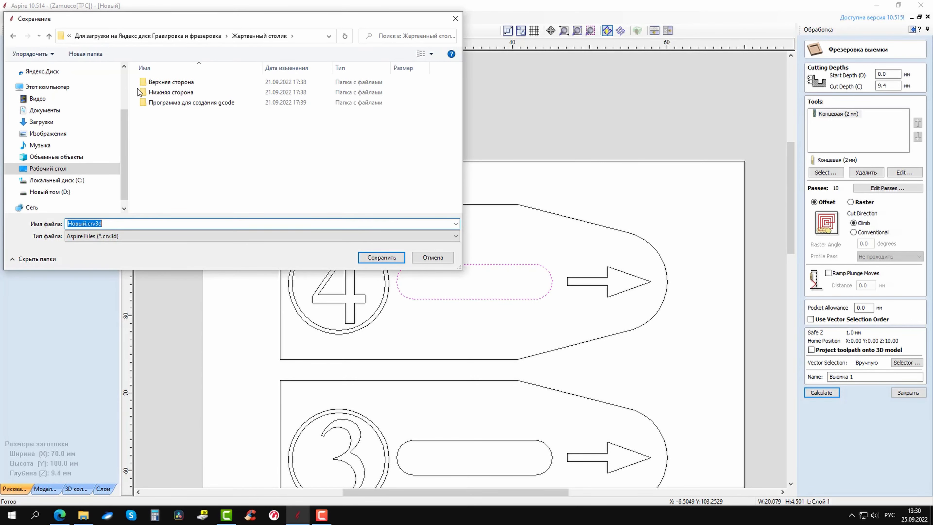
left_click(186, 36)
left_click(85, 36)
scroll(230, 139, "down", 3)
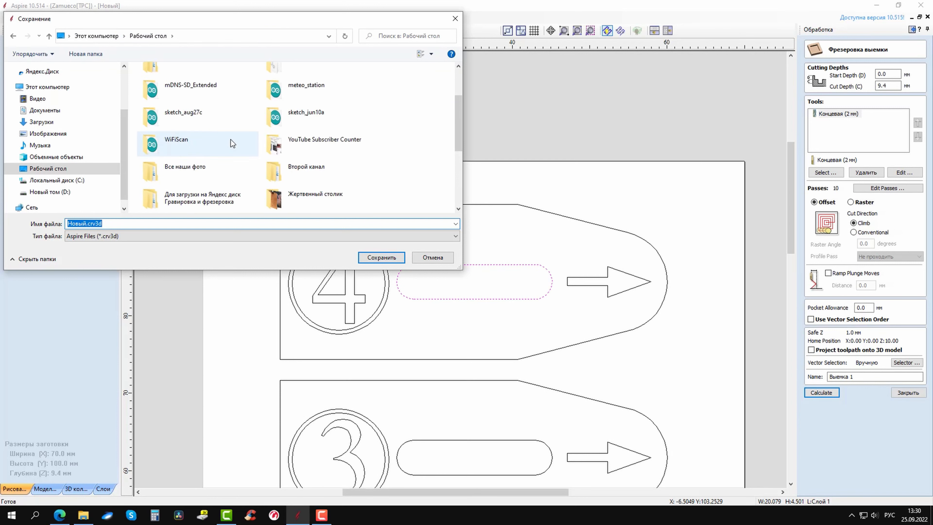
left_click(288, 96)
double_click(288, 98)
double_click(156, 118)
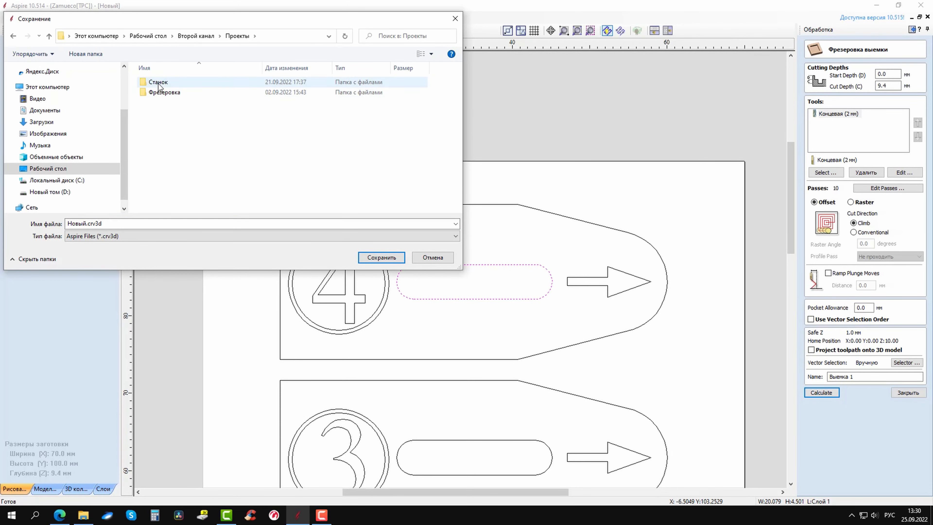
double_click(158, 96)
- Name the project file "Крепление заготовки к жертвенному столу" and save it
left_click(107, 223)
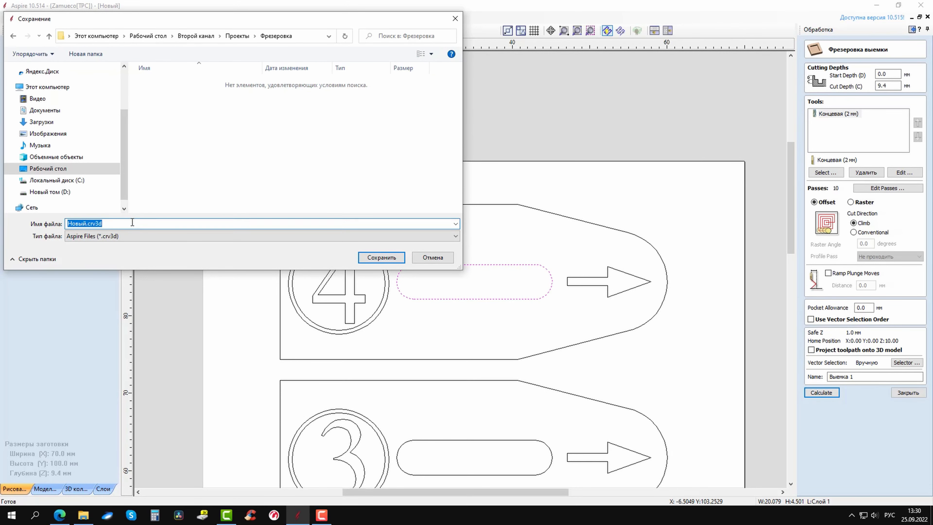
type("Дер")
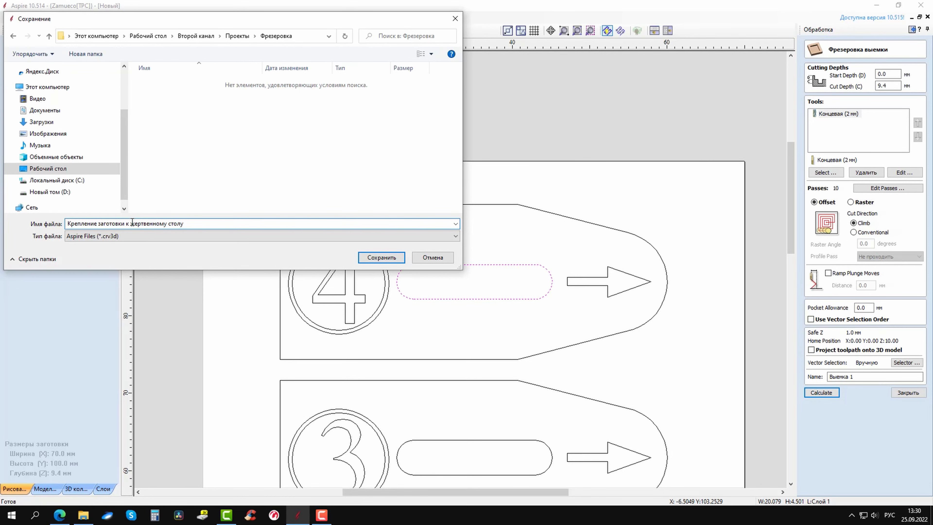
key("Return")
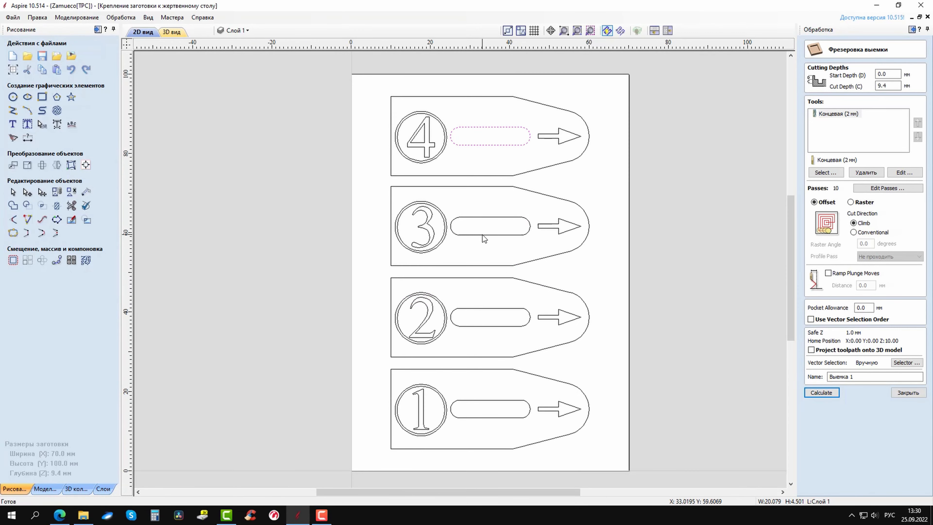
- Add the slots of clamps 3, 2 and 1 to the pocket selection and name the toolpath "Выемки 1-4"
left_click(482, 235, "shift")
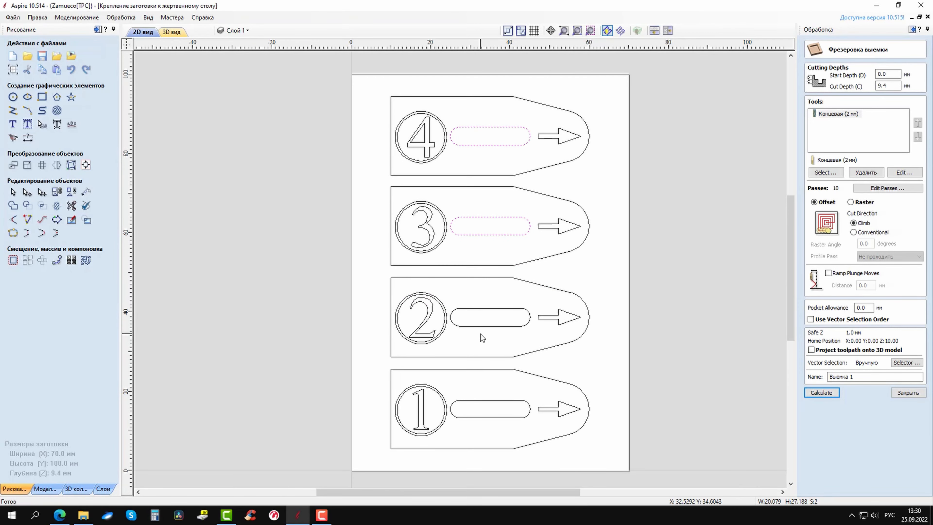
left_click(480, 326, "shift")
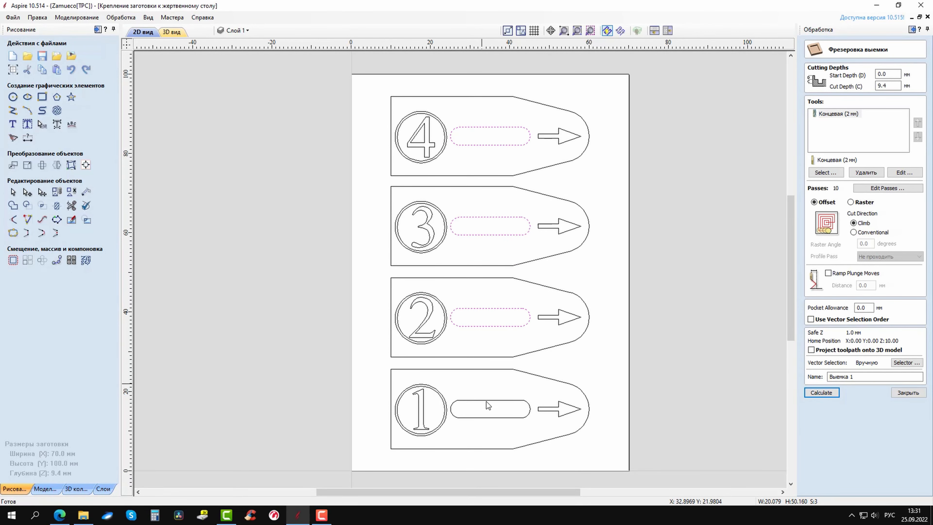
left_click(491, 417, "shift")
left_click(861, 376)
key("BackSpace")
key("BackSpace")
key("BackSpace")
type("и")
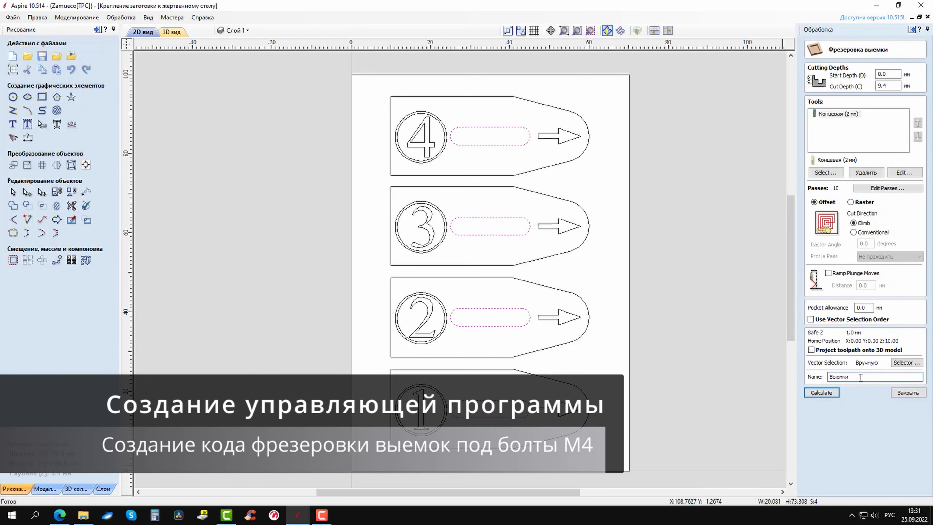
type(" 1-4")
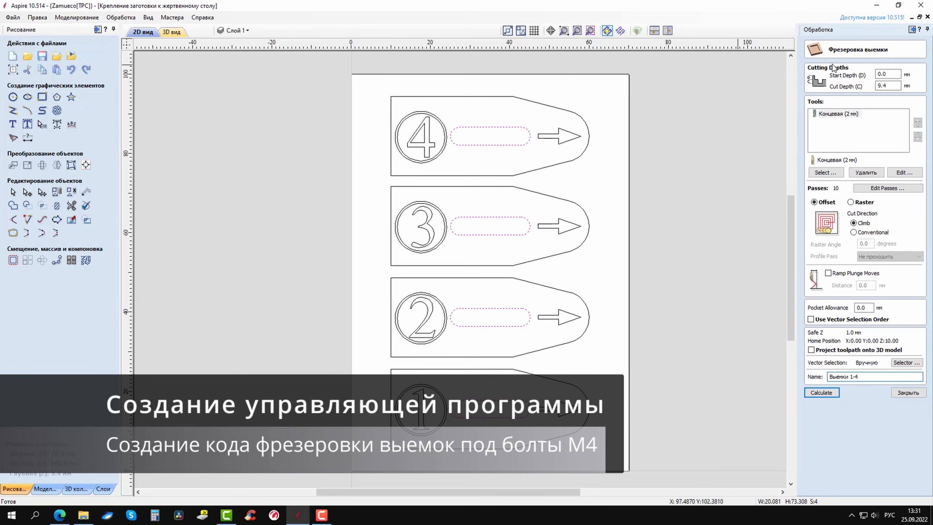
- Calculate the slot pockets with the 2 mm end mill, skipping vector validation without being asked again, and check the estimated machining time
left_click(905, 172)
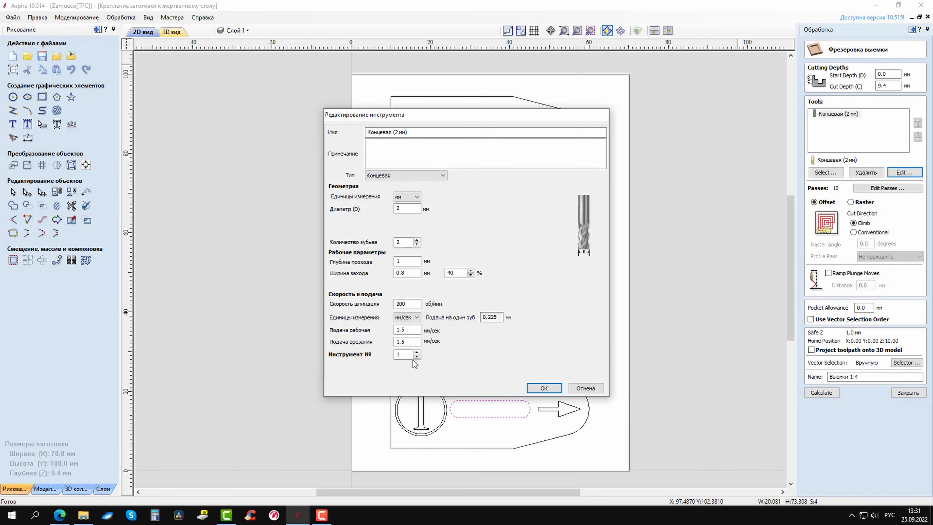
left_click(537, 387)
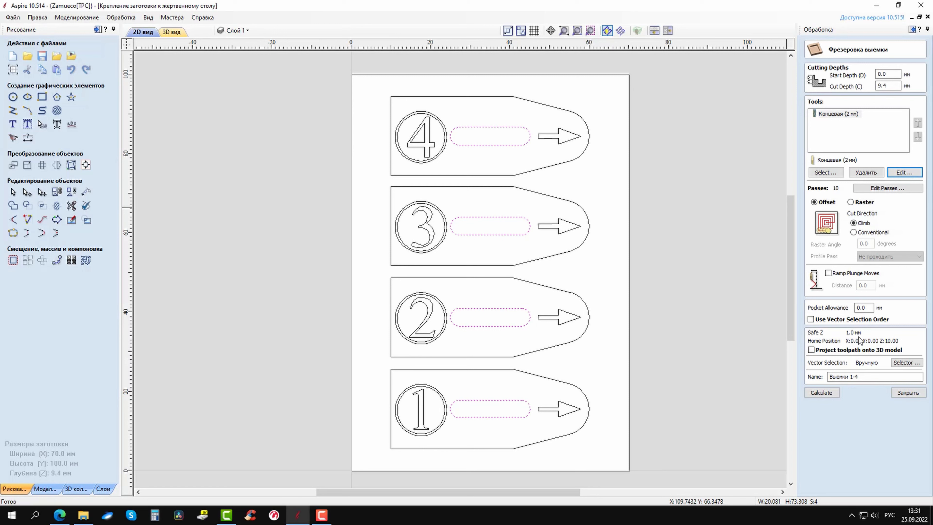
left_click(831, 397)
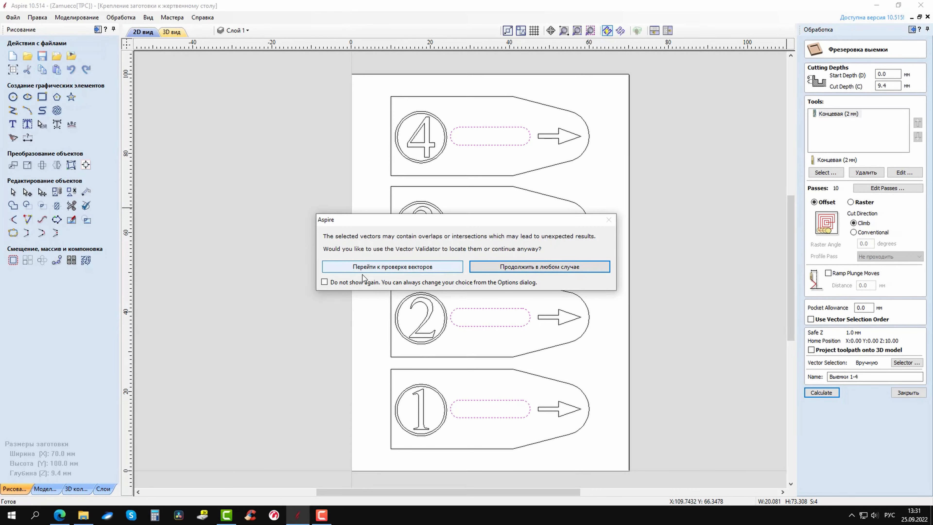
left_click(324, 282)
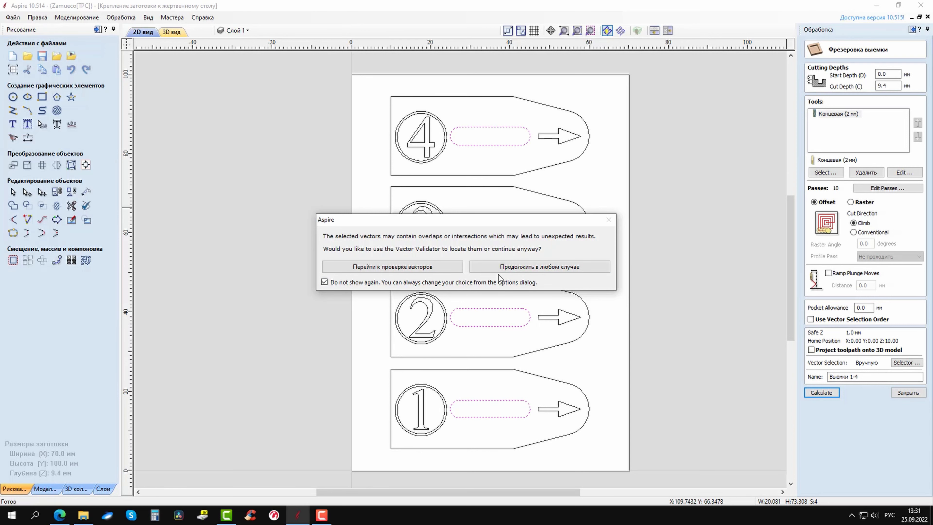
left_click(515, 268)
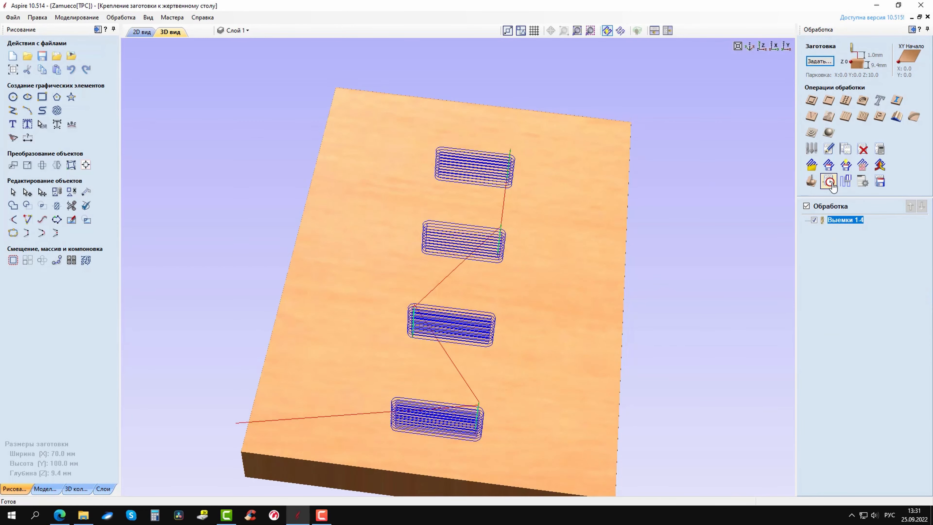
left_click(829, 181)
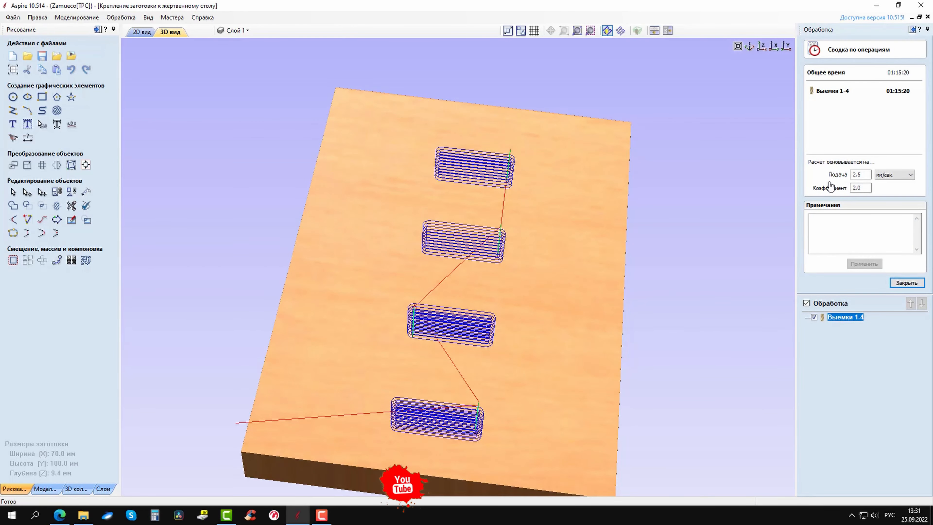
left_click(908, 282)
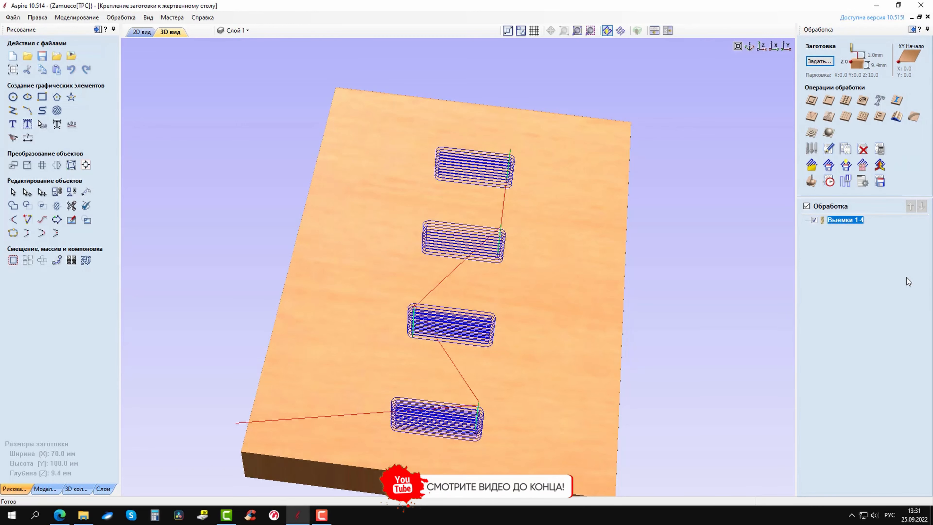
- Start saving the pocket toolpath as Grbl (mm) G-code and create and open the folder "Крепление заготовки к жертвенному столу"
left_click(881, 181)
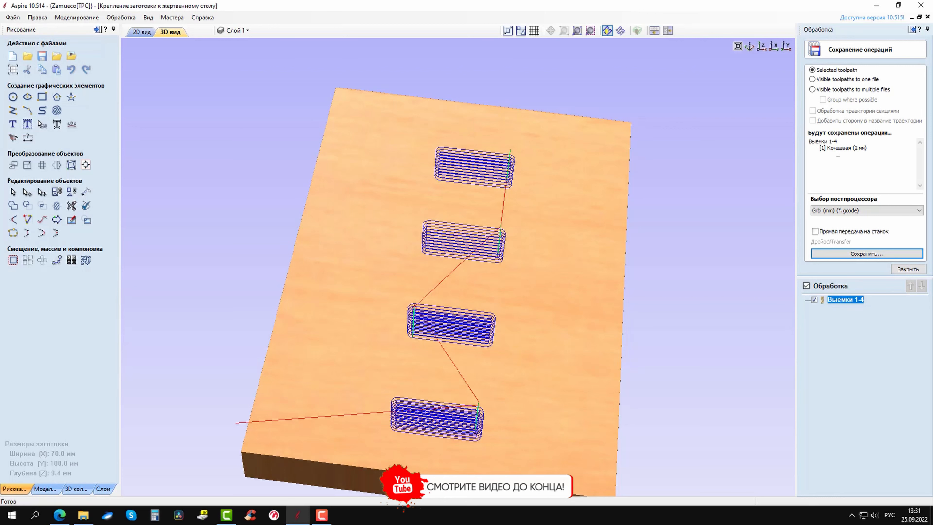
left_click(848, 256)
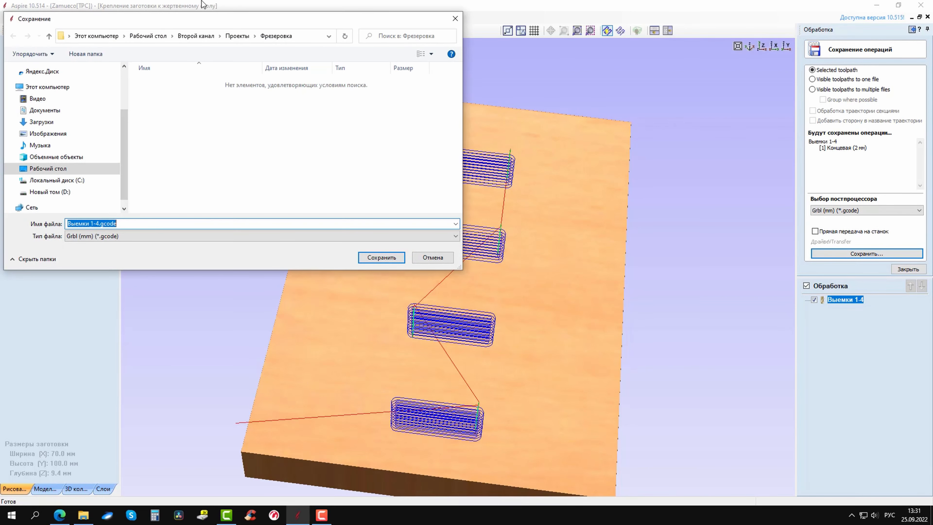
right_click(158, 117)
mouse_move(206, 207)
left_click(290, 216)
type("Крепление з")
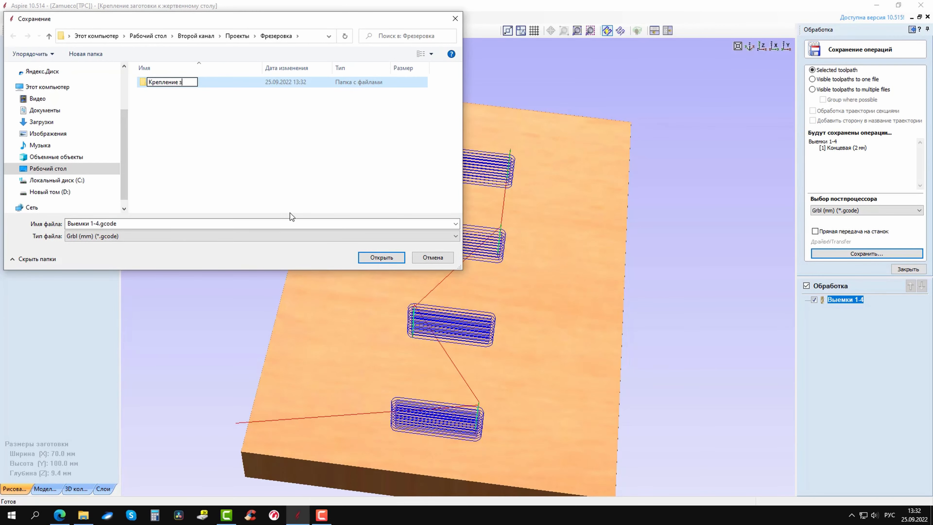
type("аготовки к жертвенному стол")
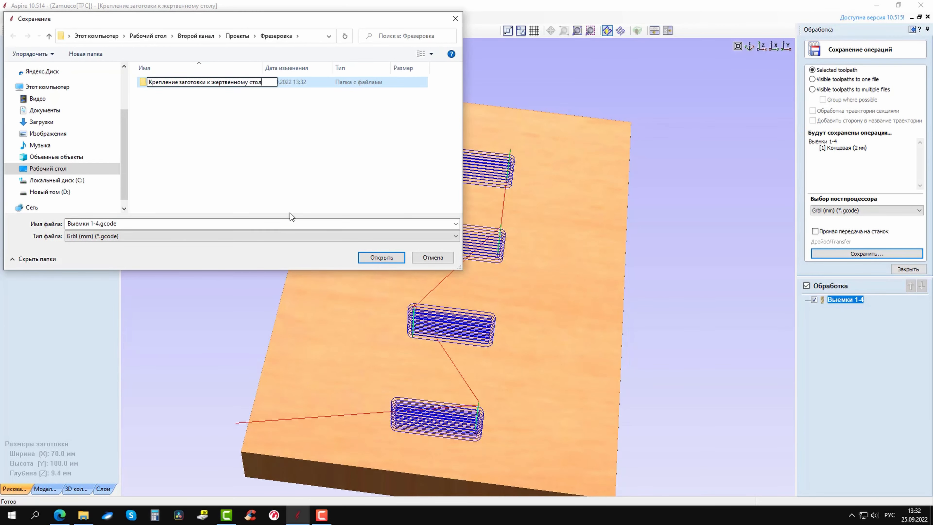
type("у")
key("Return")
key("Return")
- Create the subfolder "Коды для станка" and save the toolpath in it as "Выемки 1-4.gcode"
right_click(205, 115)
mouse_move(220, 215)
left_click(365, 221)
type("Коды для станка")
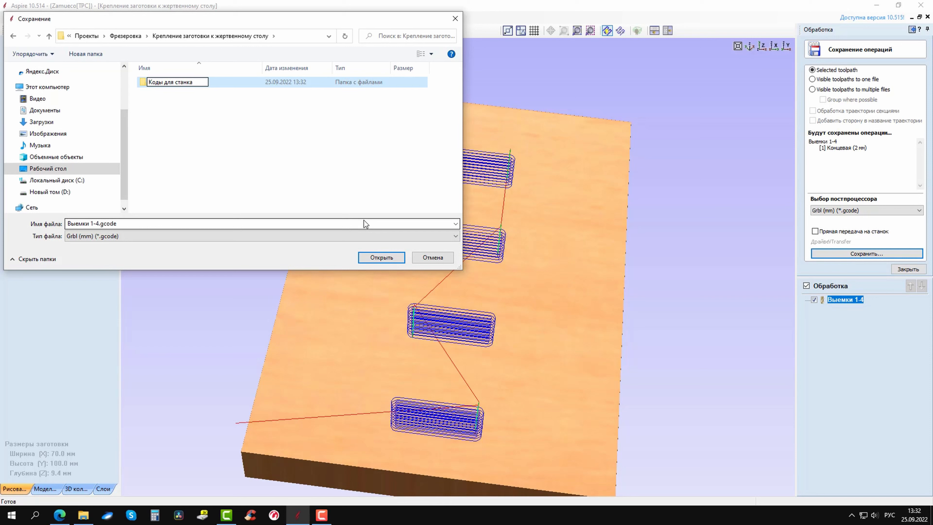
key("Return")
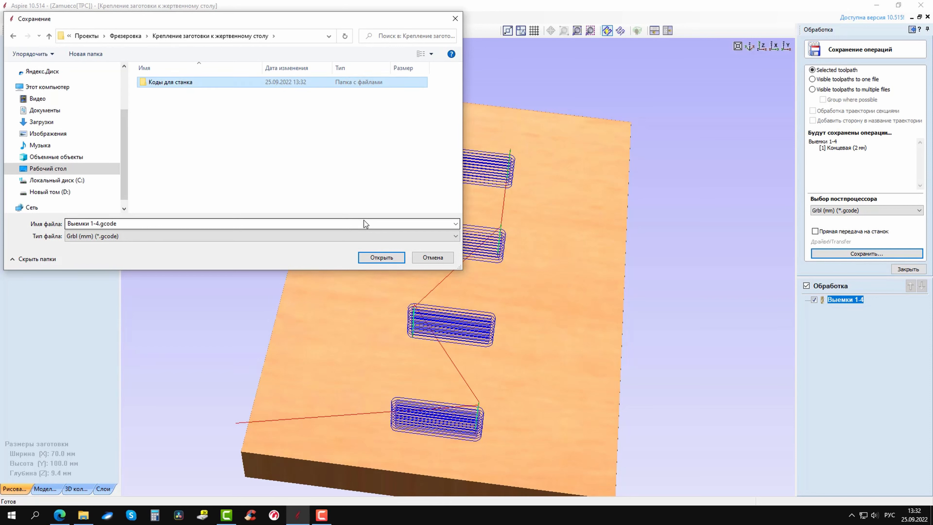
key("Return")
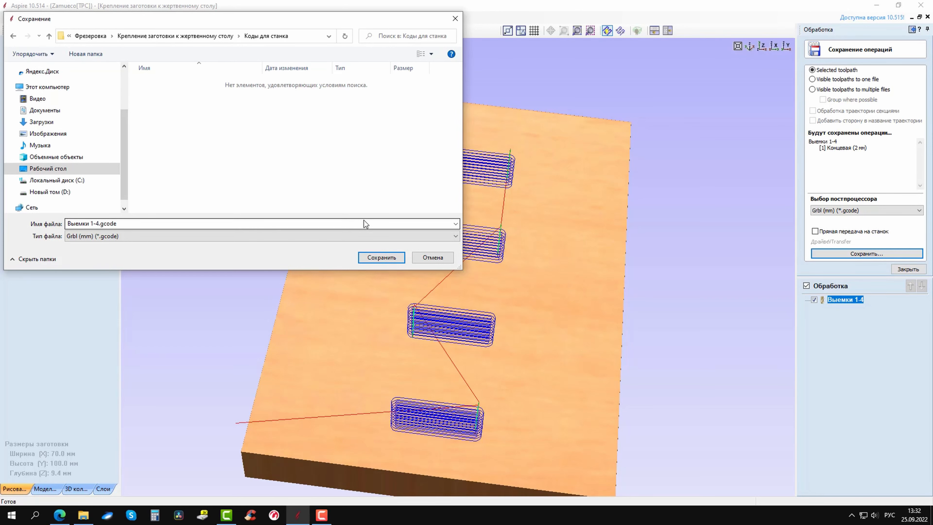
left_click(381, 259)
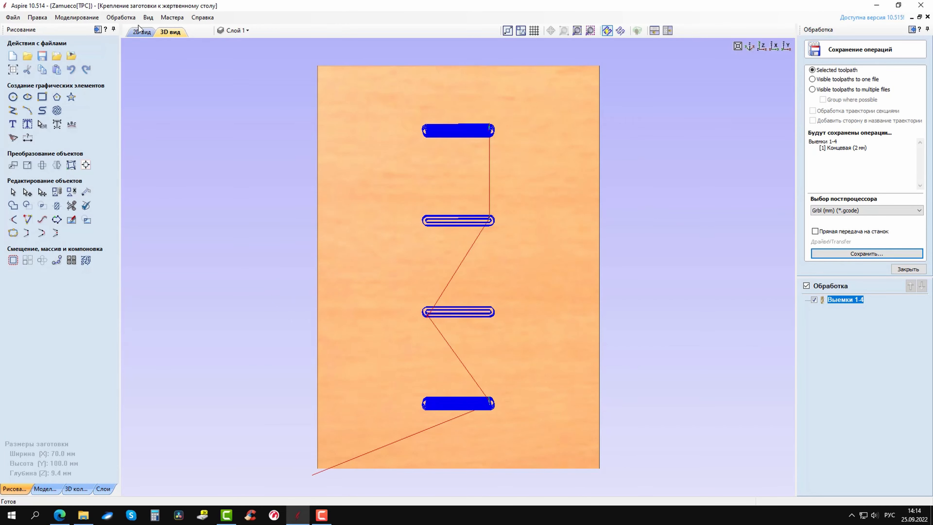
- Select all segments of clamp 1's arrow in the 2D view and hide the "Выемки 1-4" toolpath
left_click(140, 31)
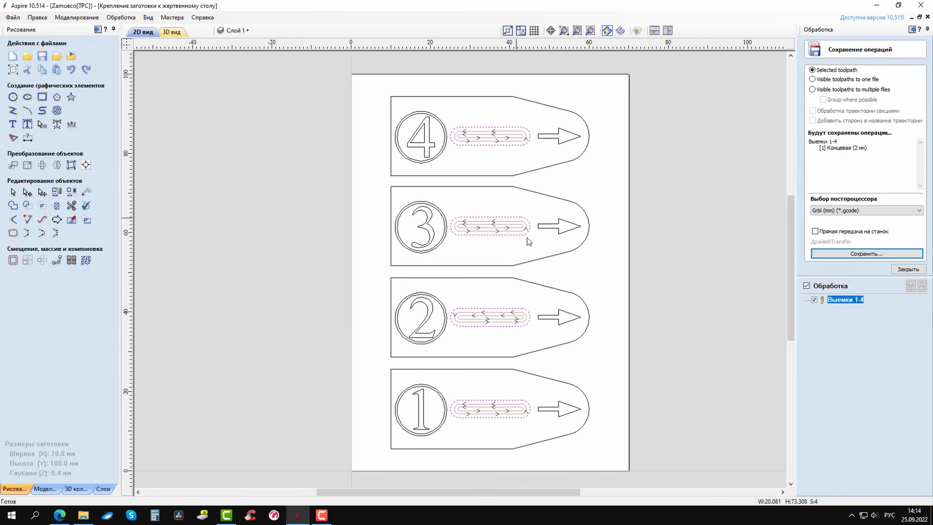
scroll(520, 223, "up", 2)
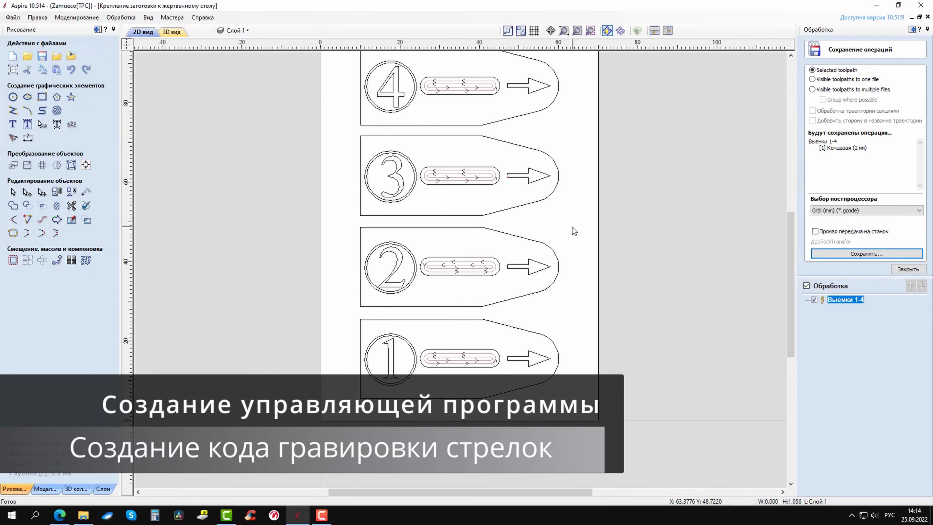
scroll(537, 379, "up", 5)
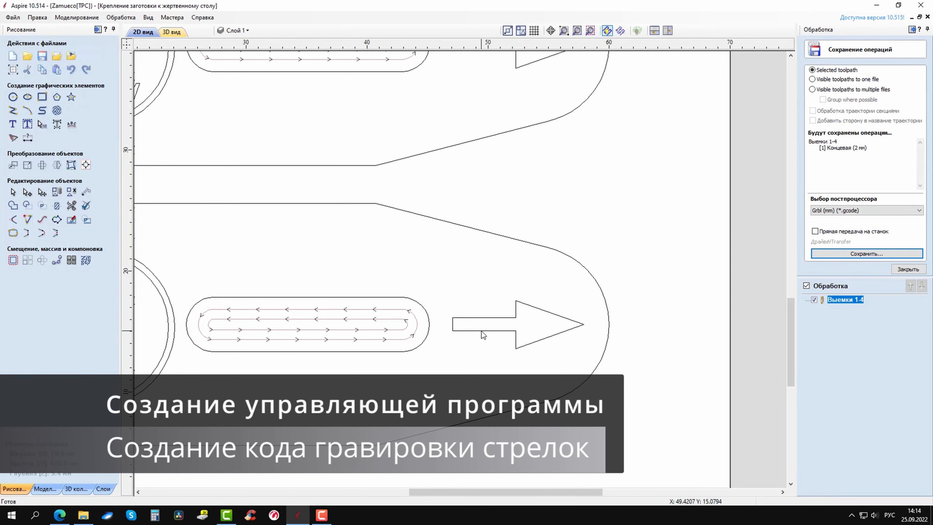
left_click(482, 318)
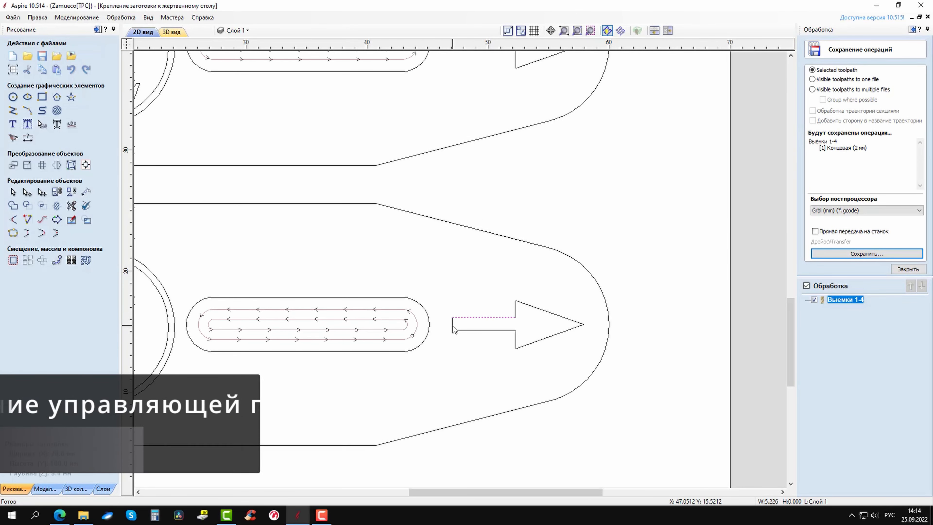
left_click(465, 330, "shift")
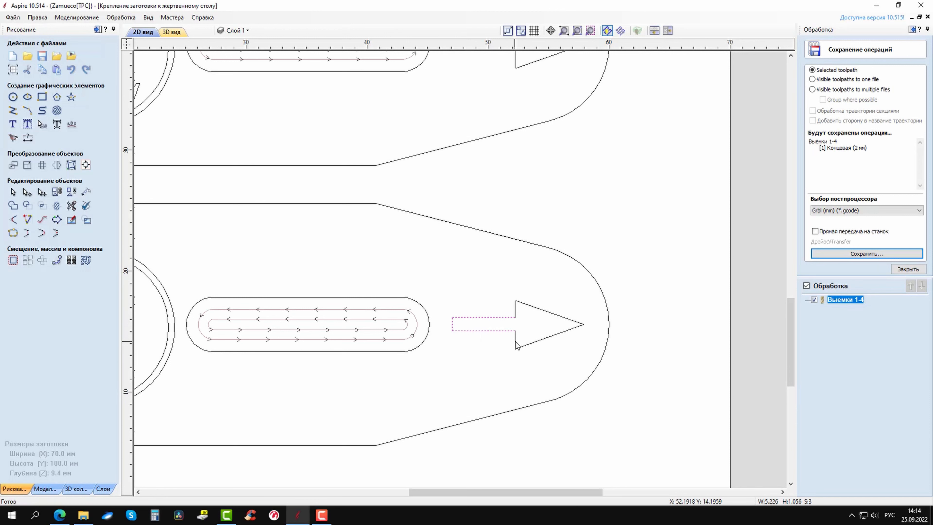
left_click(530, 348, "shift")
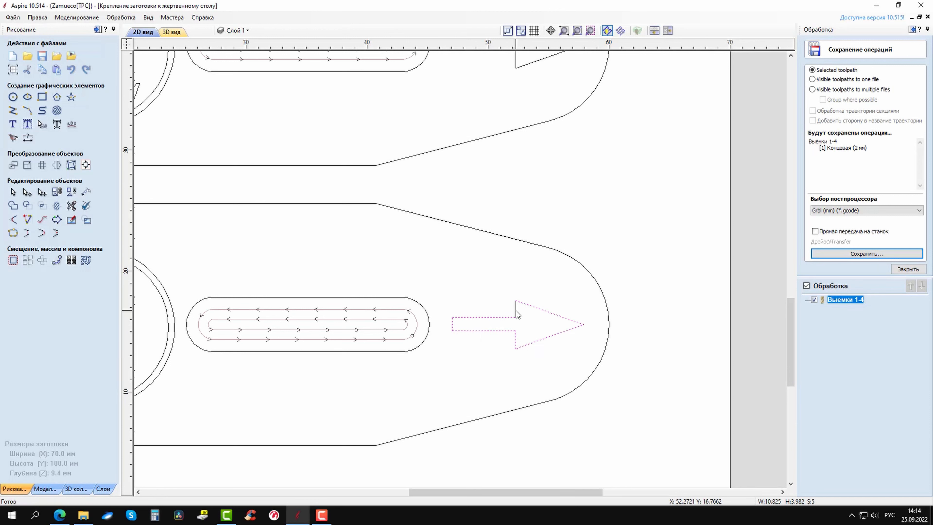
right_click(496, 318)
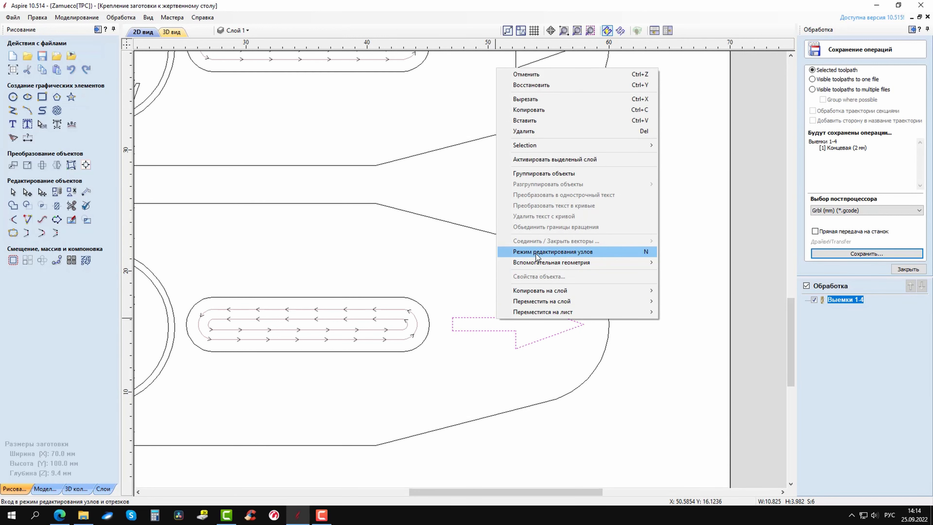
left_click(487, 321)
left_click_drag(449, 288, 587, 362)
left_click(814, 300)
left_click(908, 270)
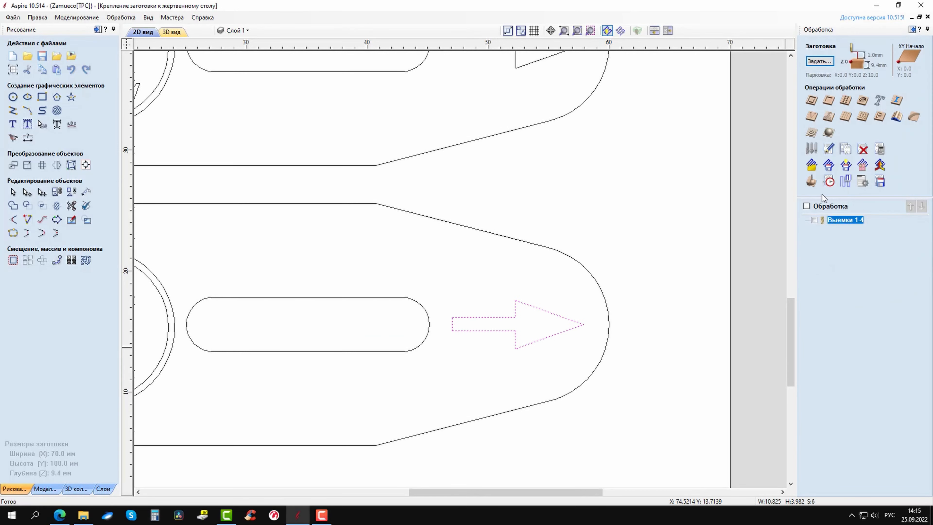
- Try to calculate a pocket toolpath with a 1 mm cut depth for clamp 1's arrow
left_click(824, 102)
key("Tab")
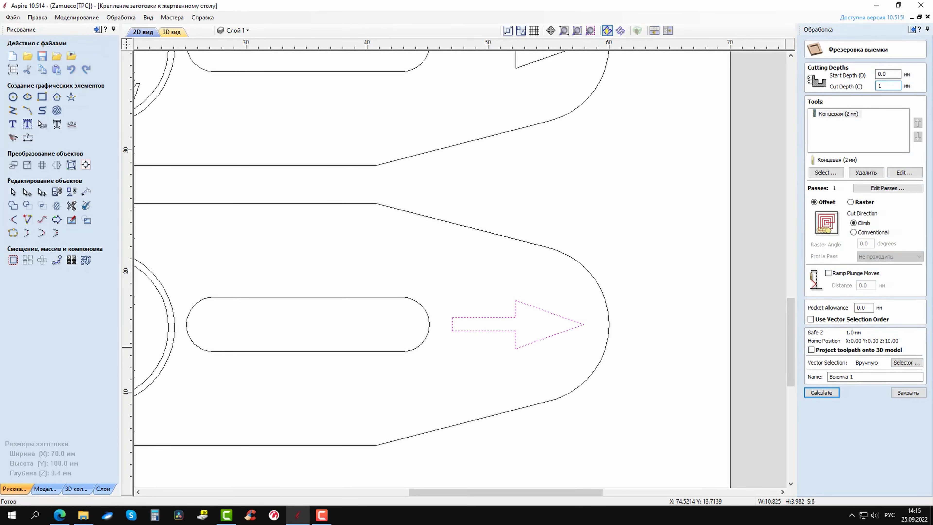
left_click(822, 393)
left_click(477, 271)
- Close the open arrow contour of clamp 1 and leave the pocket toolpath setup
left_click(12, 232)
left_click(94, 171)
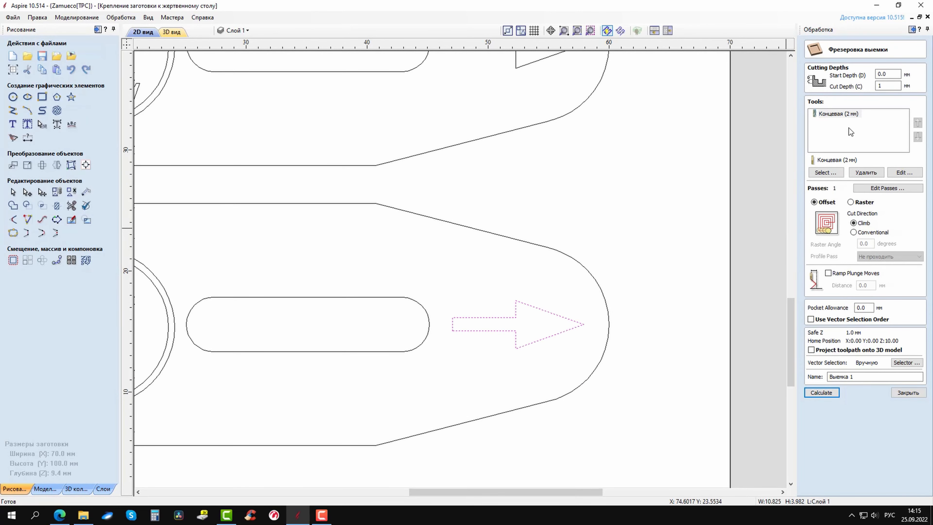
scroll(662, 241, "down", 3)
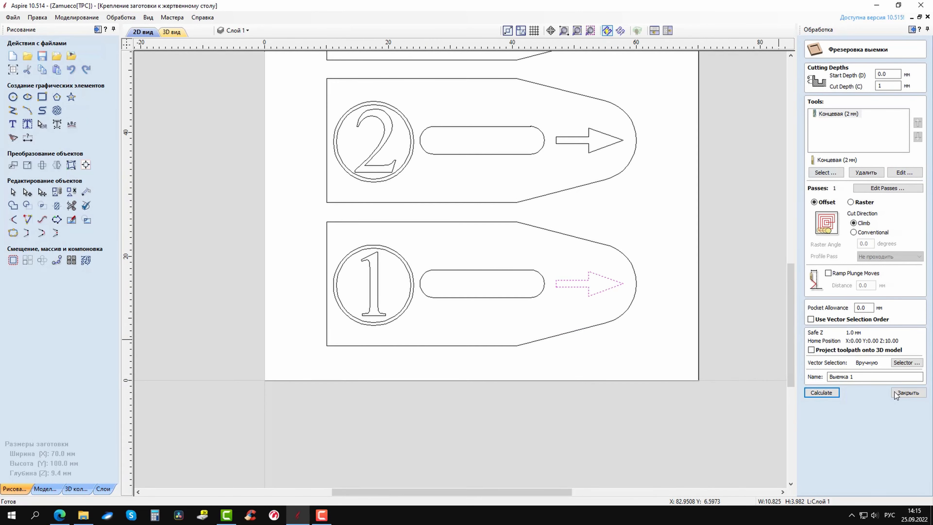
left_click(899, 394)
- Close the open arrow contours of clamps 2, 3 and 4
scroll(575, 382, "down", 2)
left_click(597, 246)
left_click(12, 232)
left_click(560, 147)
left_click(28, 173)
middle_click_drag(563, 63, 546, 144)
left_click(546, 145)
left_click(31, 173)
- Select the arrows of all four clamps and calculate a Quick Engraving toolpath with line fill and the 20° engraving tool
left_click(559, 419)
left_click(552, 329, "shift")
left_click(551, 235, "shift")
left_click(540, 145, "shift")
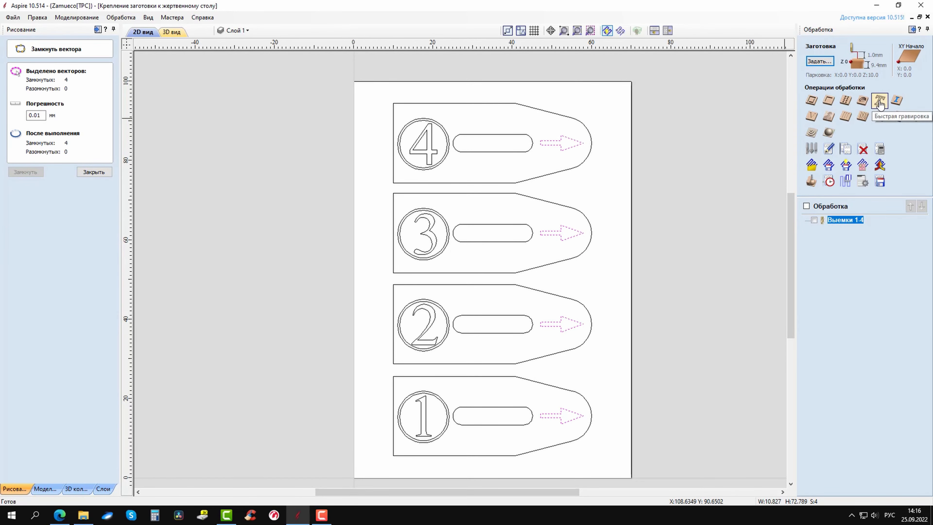
left_click(880, 100)
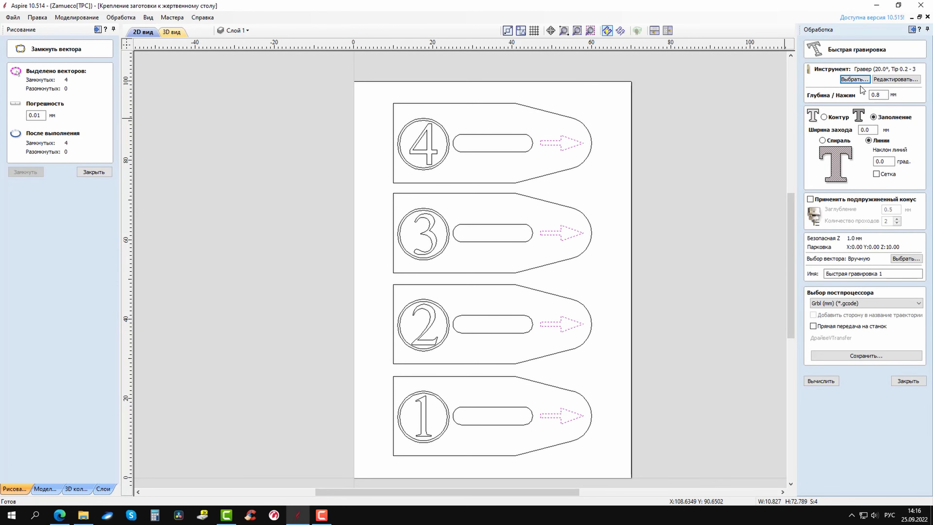
left_click(855, 79)
left_click(601, 396)
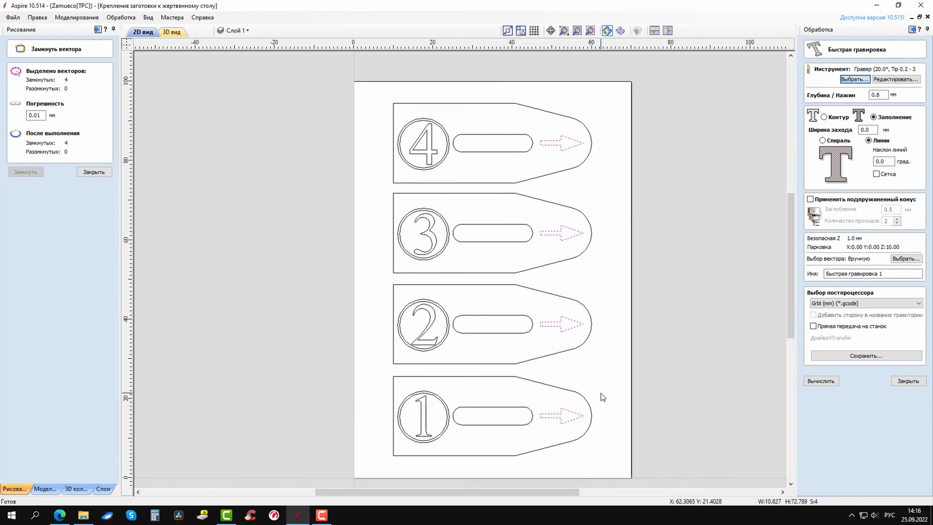
left_click(822, 384)
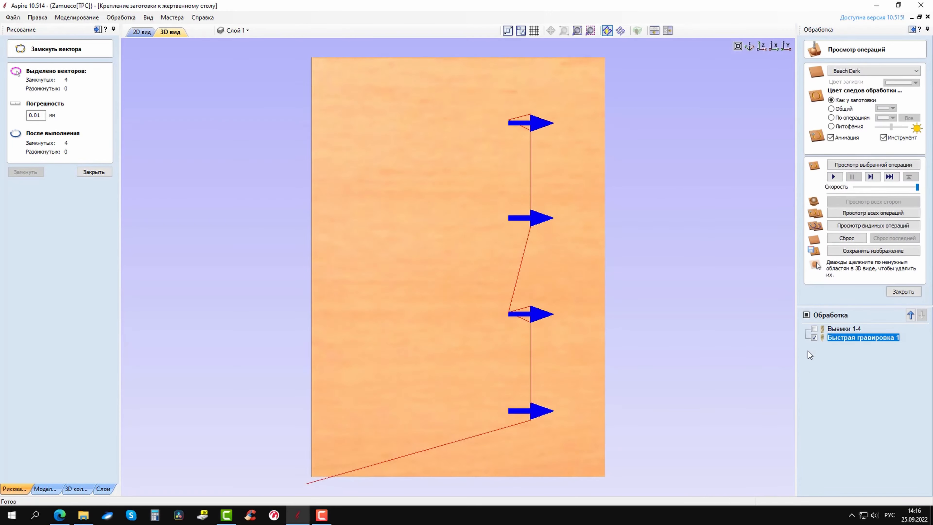
- Rename the arrow engraving toolpath to "Гравировка стрелок", recalculate it and close the preview
double_click(849, 337)
left_click_drag(891, 274, 773, 285)
type("Гравировка стрелок")
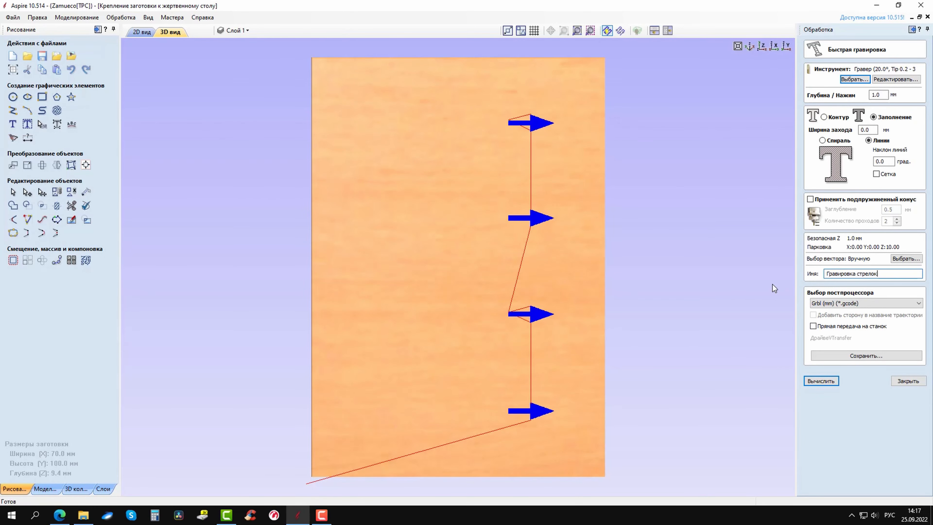
left_click(821, 383)
left_click(909, 291)
- Check the machining time summary of the arrow engraving and hide that toolpath in the 2D view
left_click(832, 181)
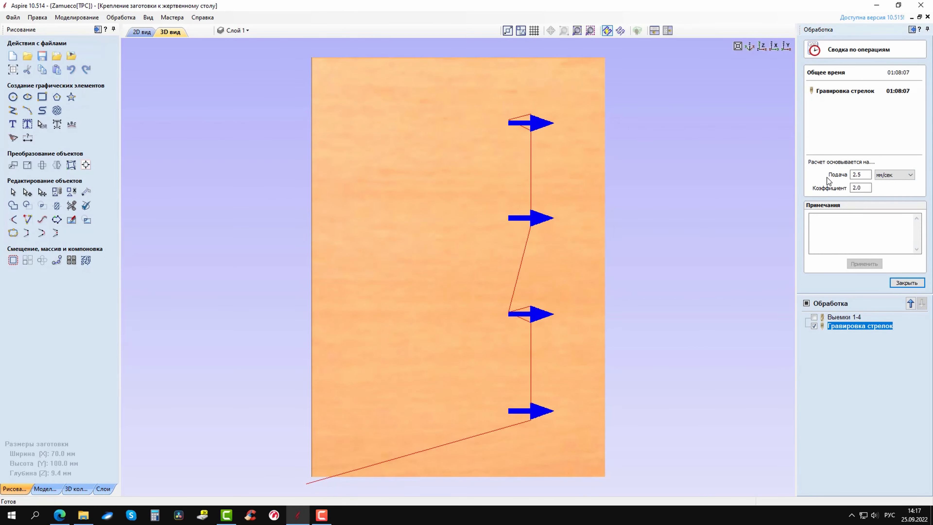
left_click(908, 283)
left_click(142, 33)
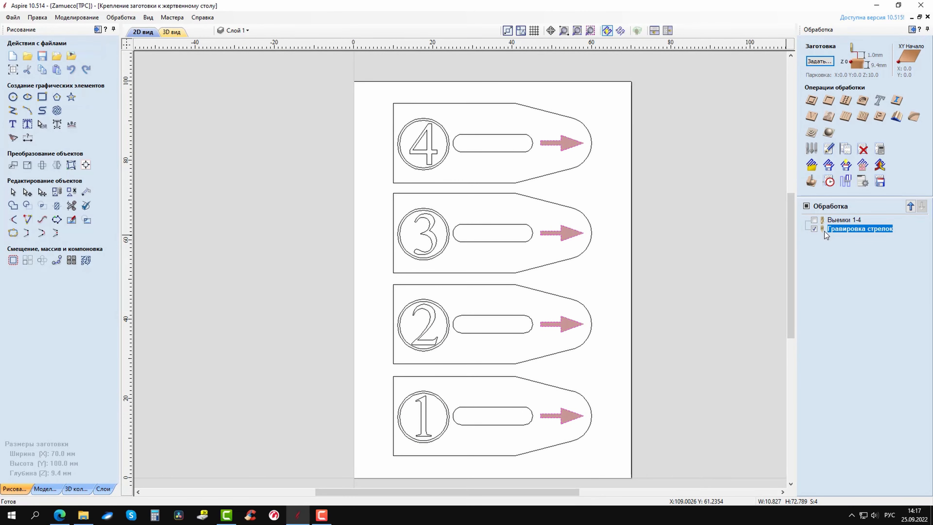
left_click(815, 228)
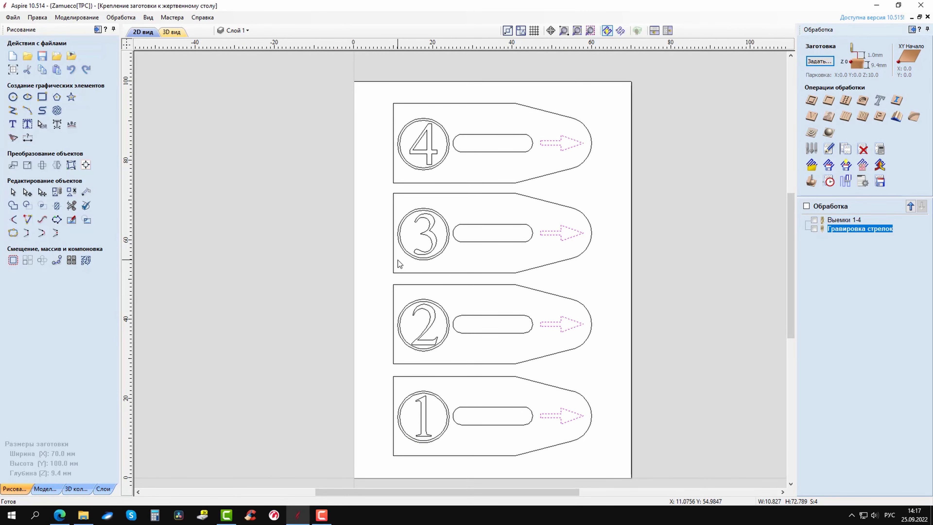
- Clear the arrow selection and select the digits 1, 2, 3 and 4 on the four clamps
scroll(398, 260, "up", 4)
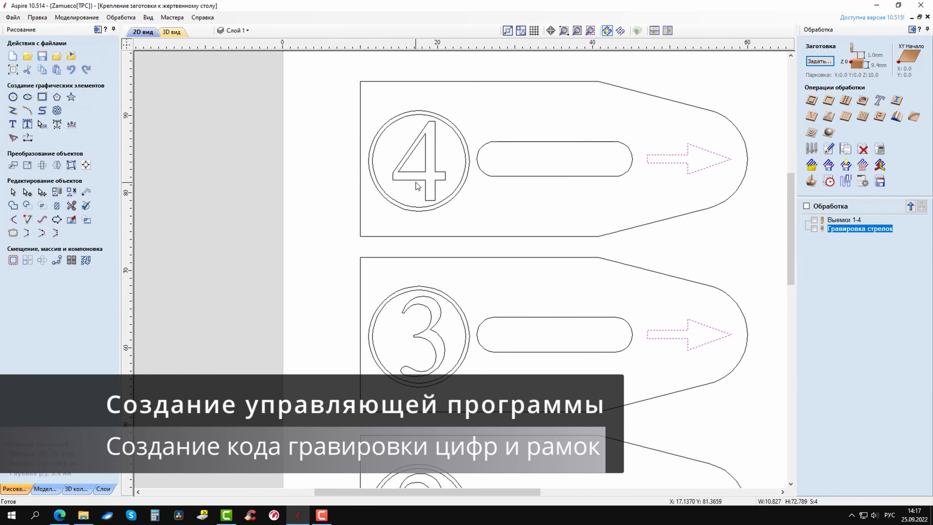
left_click(416, 180)
left_click(466, 209)
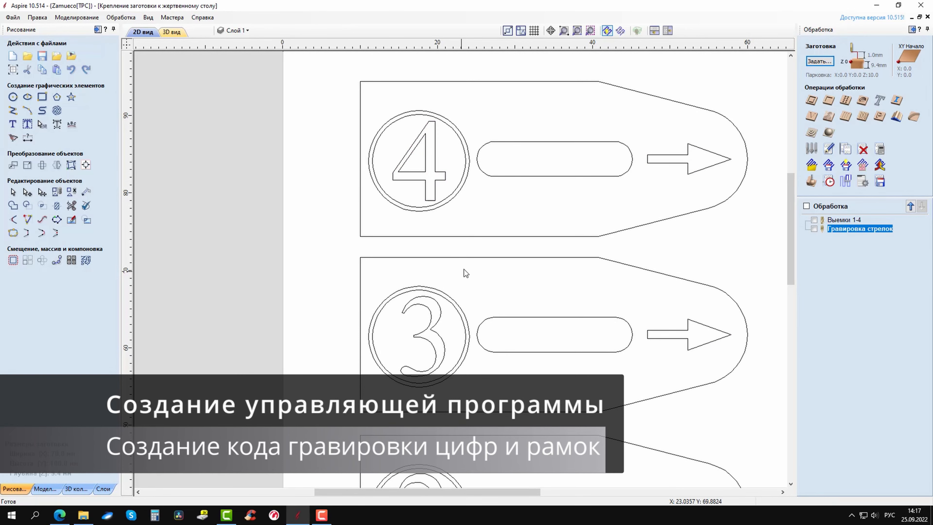
scroll(464, 269, "down", 4)
scroll(419, 347, "up", 2)
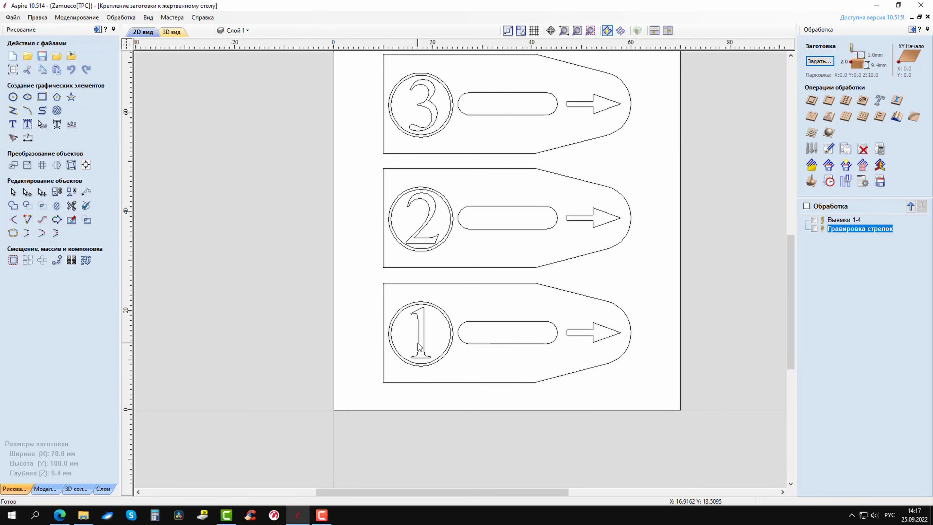
left_click(418, 343)
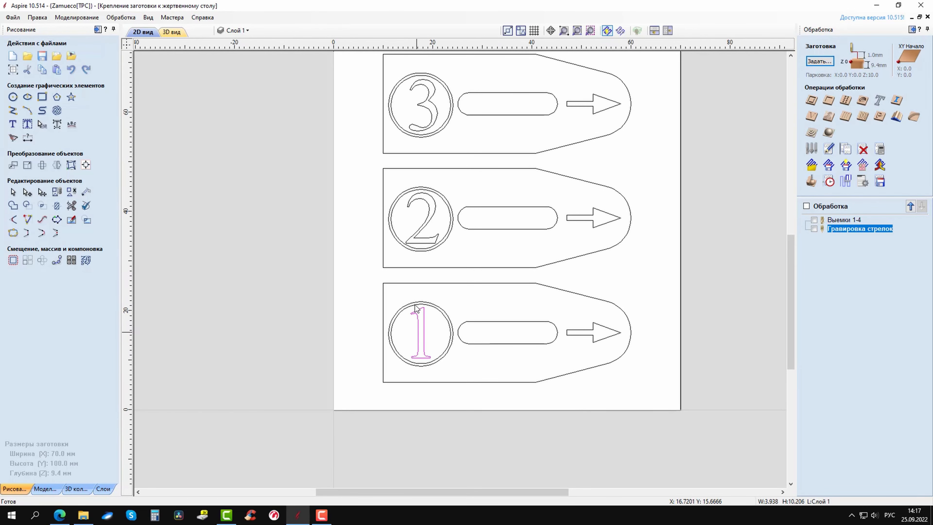
left_click(420, 244, "shift")
left_click(426, 131, "shift")
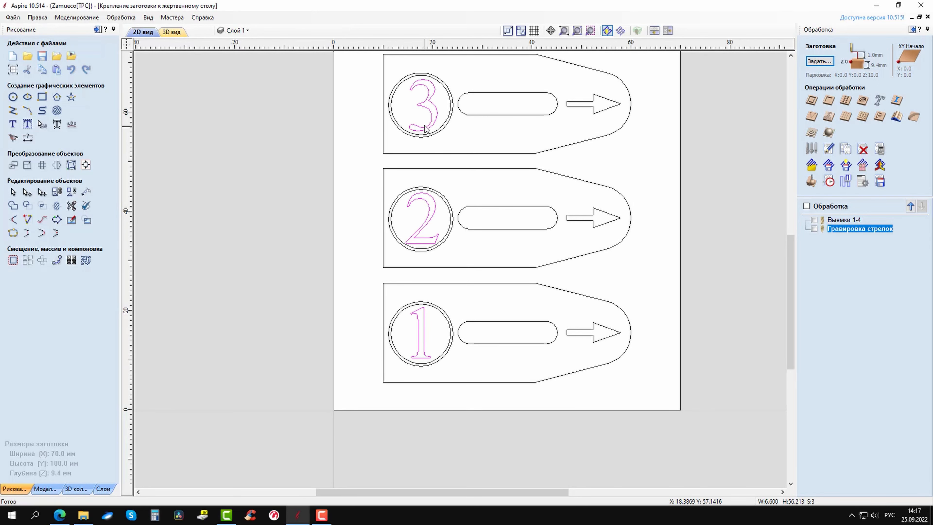
scroll(419, 127, "up", 3)
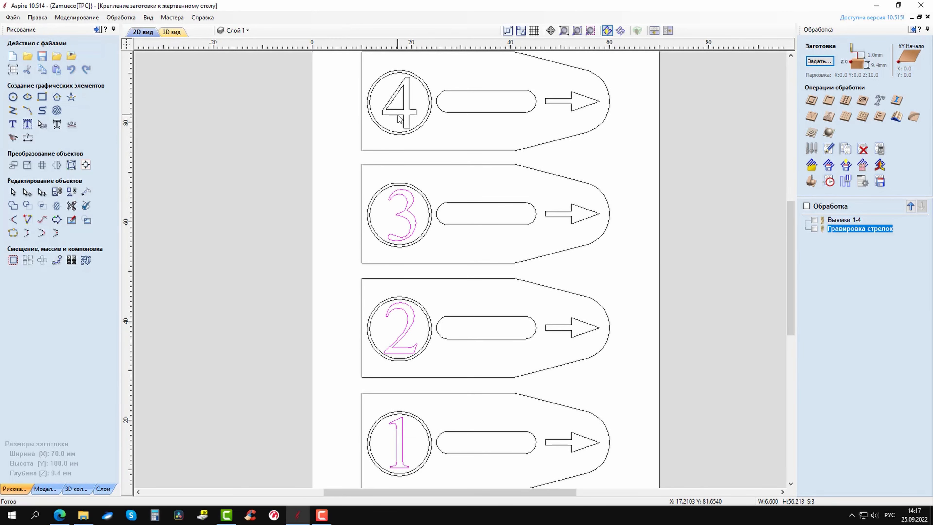
left_click(398, 115, "shift")
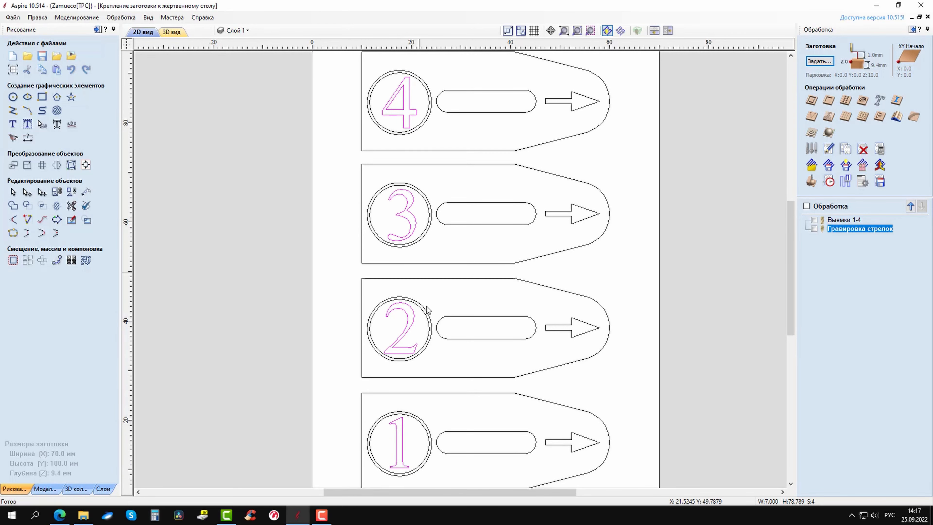
- Add the double circular frames around all four digits to the selection
scroll(413, 243, "down", 3)
left_click(408, 395, "shift")
left_click(395, 283, "shift")
left_click(394, 168, "shift")
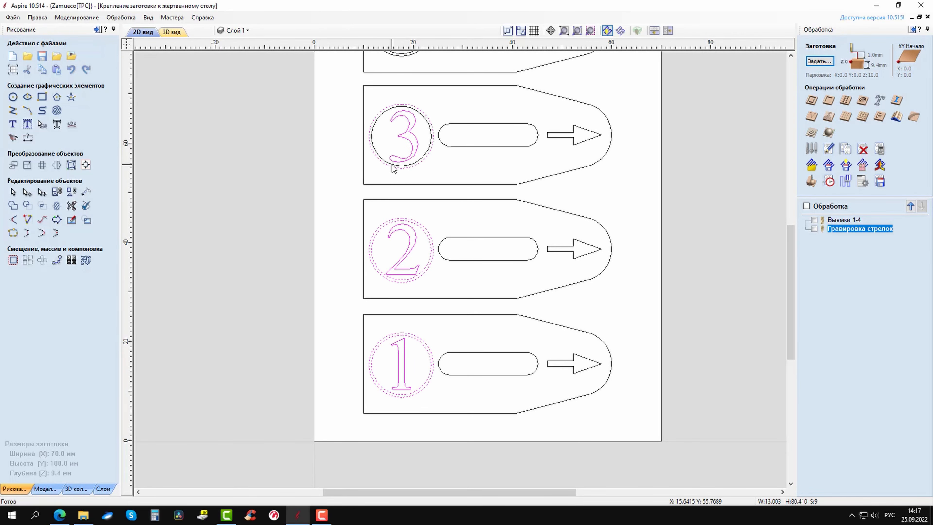
scroll(393, 169, "up", 3)
left_click(391, 178, "shift")
- Calculate a Quick Engraving toolpath named "Гравировка цифр и обводок" for the selected digits and frames
left_click(879, 100)
left_click_drag(896, 274, 825, 274)
type("Гравировка")
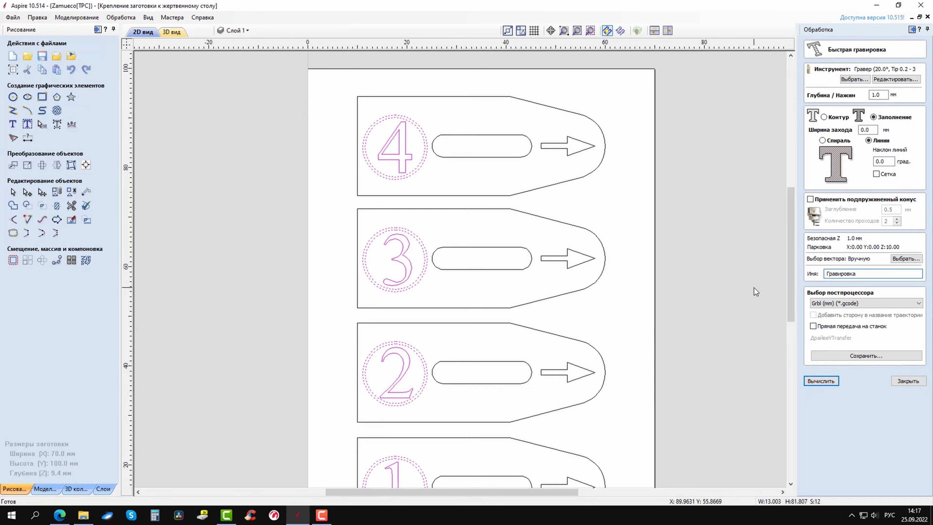
type(" цифр и обводок")
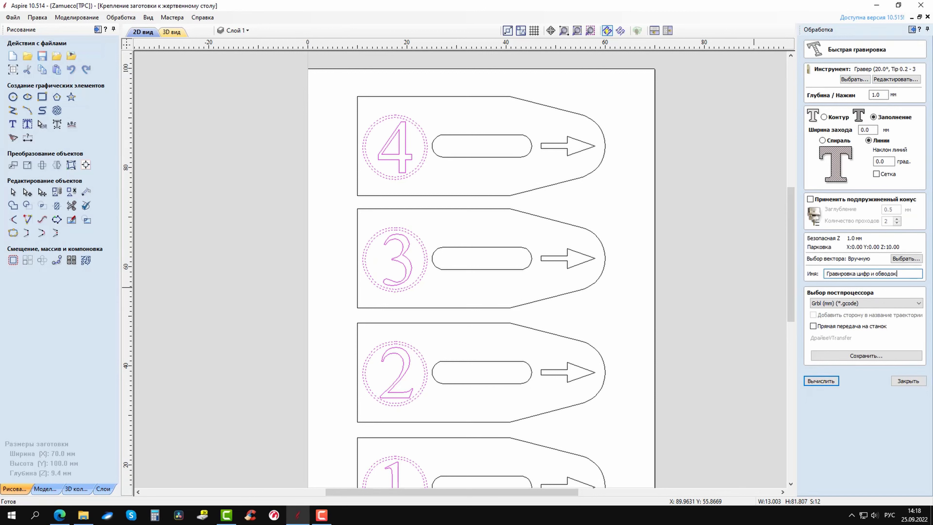
left_click(820, 382)
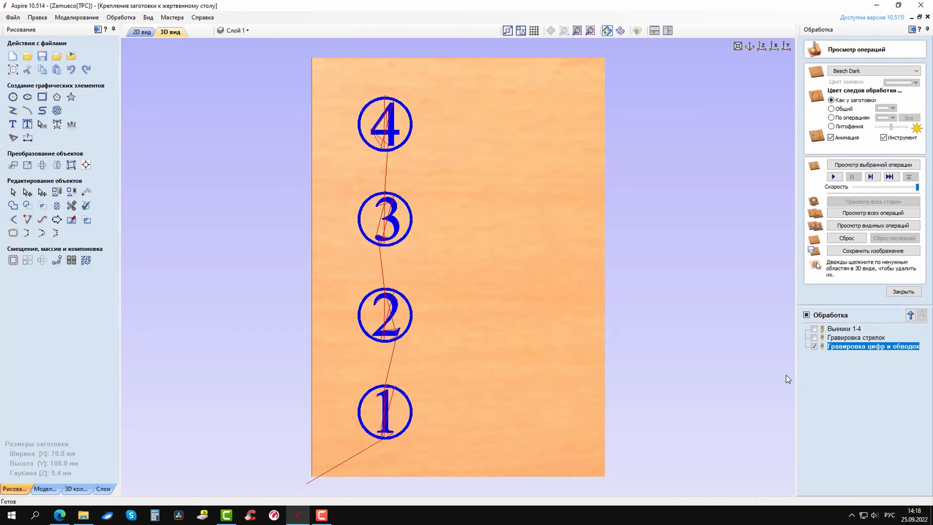
- Return to the 2D view, clear the selection and hide the digit and frame engraving toolpath
left_click(142, 32)
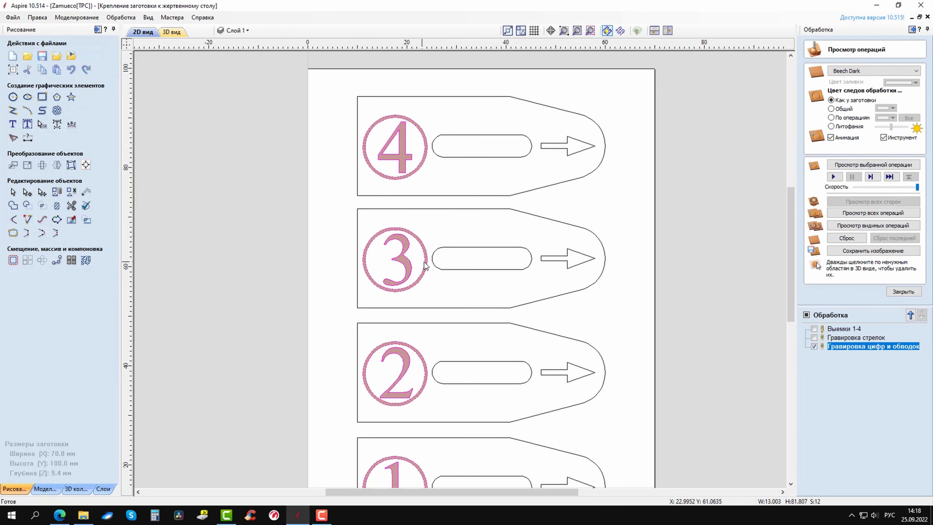
middle_click_drag(472, 286, 454, 239)
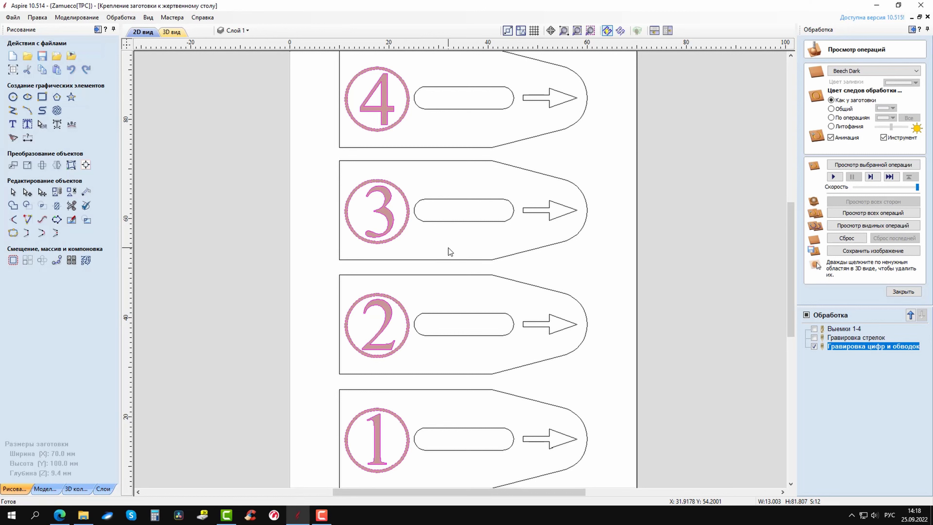
left_click(401, 259)
left_click(540, 278)
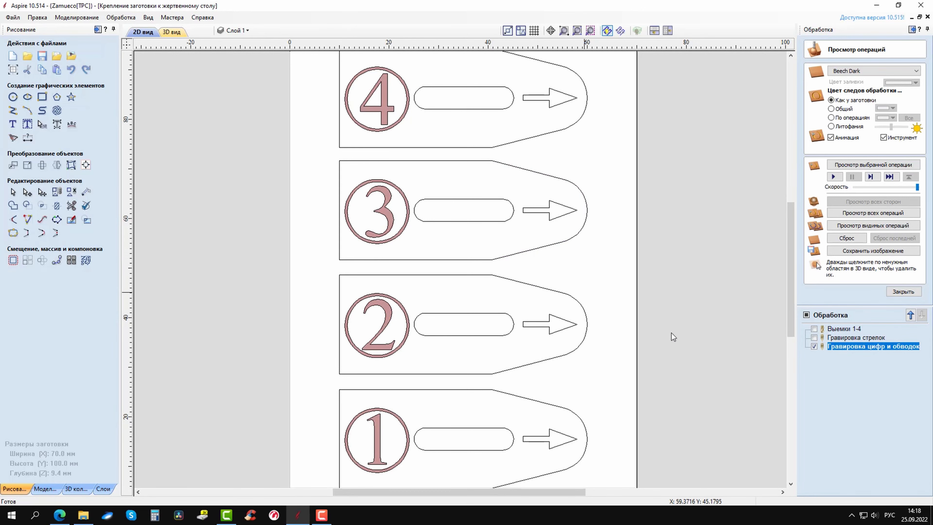
left_click(814, 347)
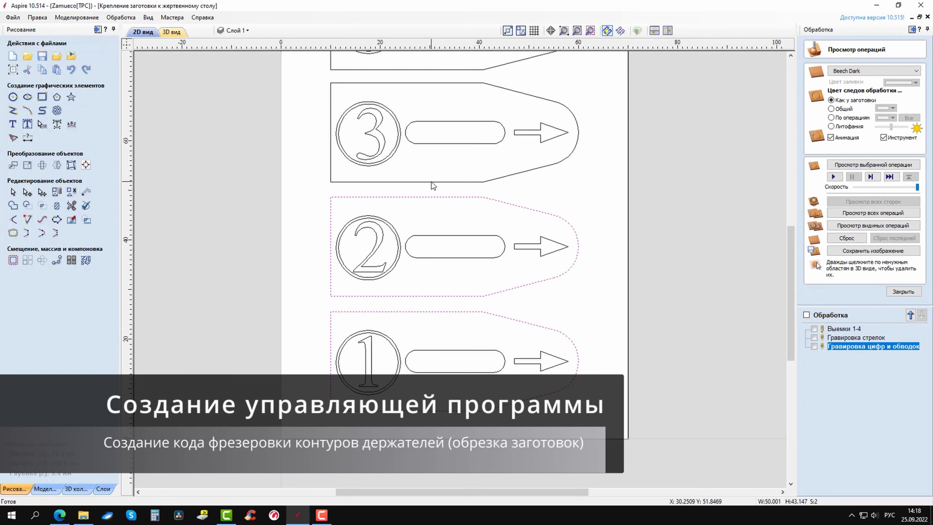
- Complete the selection of all four clamps' outer contours and close the toolpath preview
left_click(432, 181, "shift")
middle_click_drag(464, 220, 479, 371)
left_click(470, 219, "shift")
left_click(906, 292)
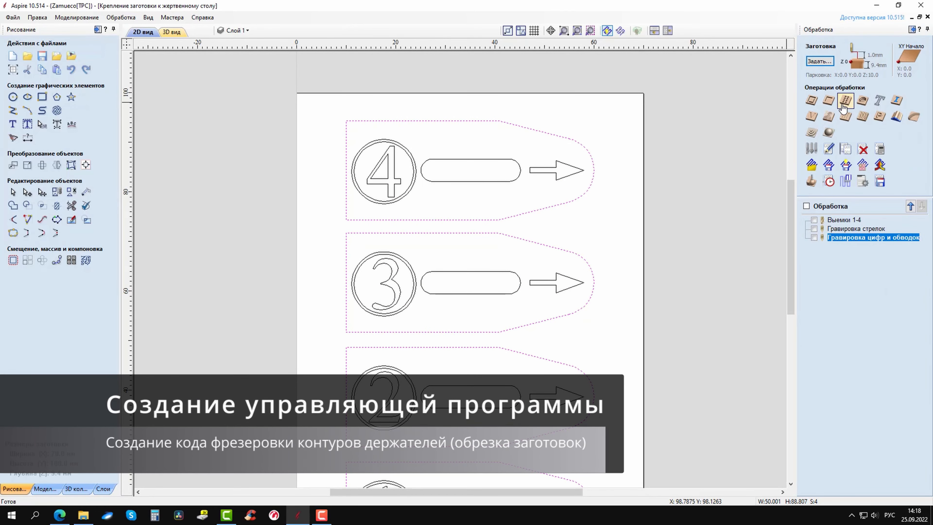
- Set up an outside profile toolpath with a 9.4 mm final depth and the 2 mm end mill
left_click(811, 101)
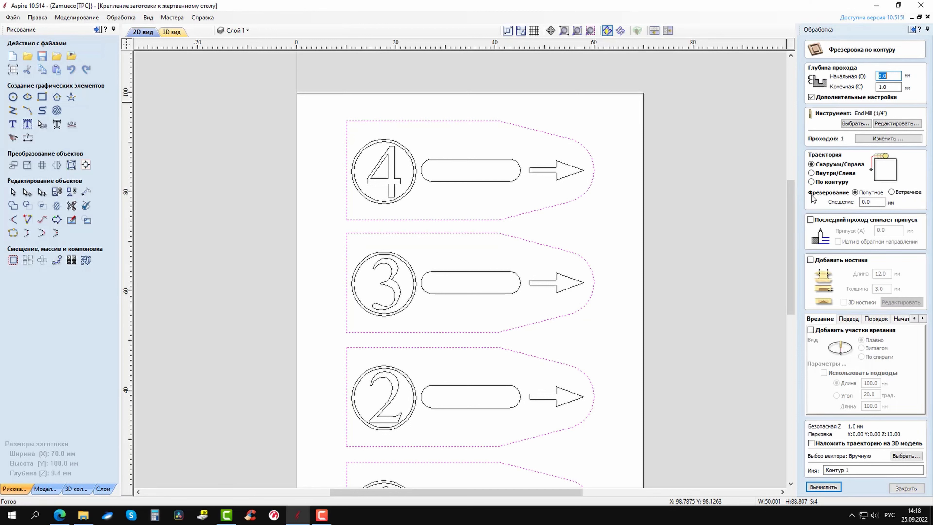
left_click(897, 87)
left_click(858, 125)
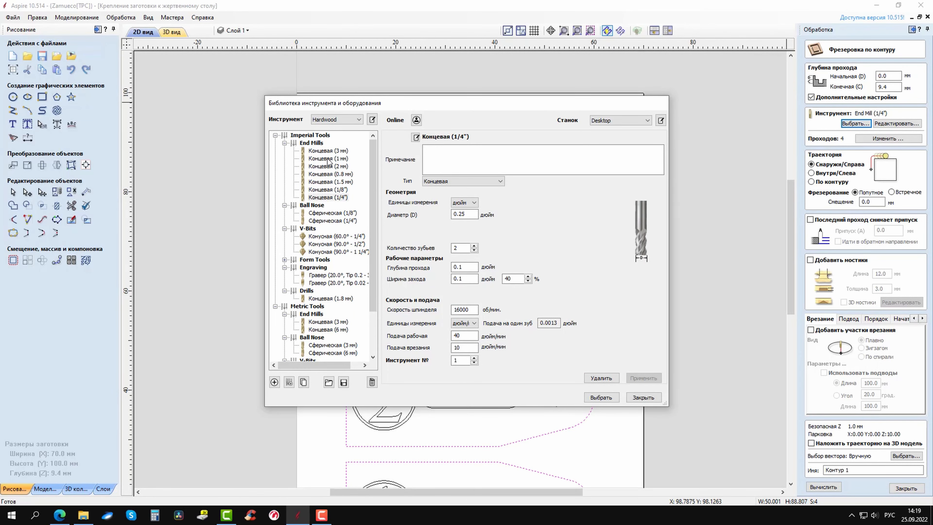
left_click(329, 167)
left_click(604, 397)
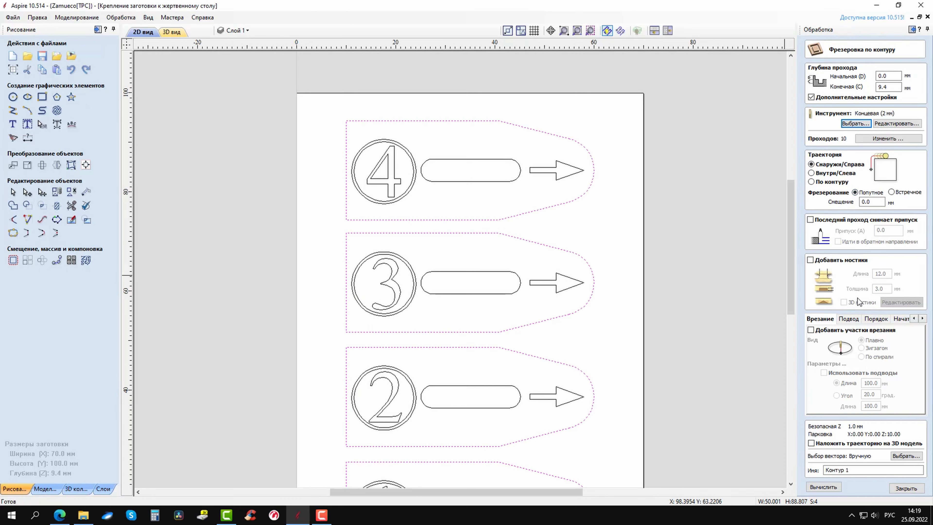
- Name the profile toolpath "Отрезание заготовок 1-4" and calculate it
triple_click(845, 472)
type("Отрезание заготовок ")
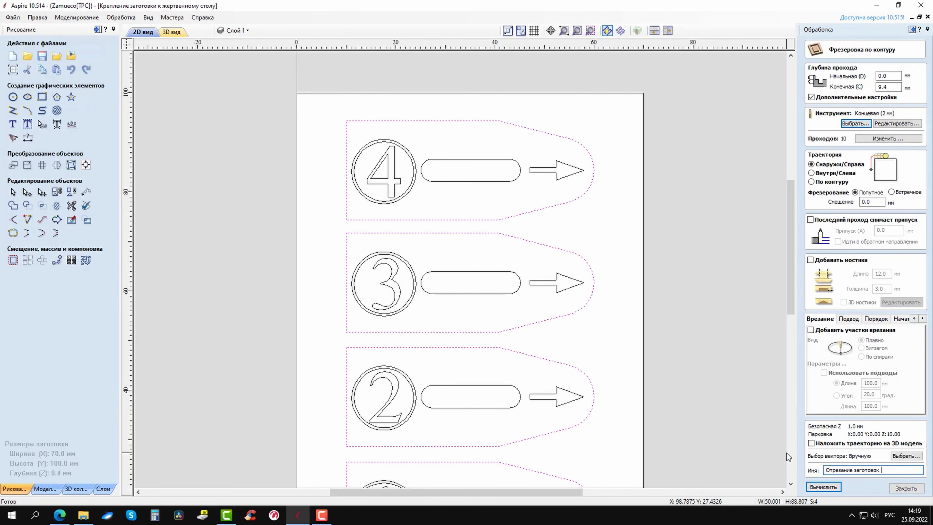
type("1-4")
left_click(829, 487)
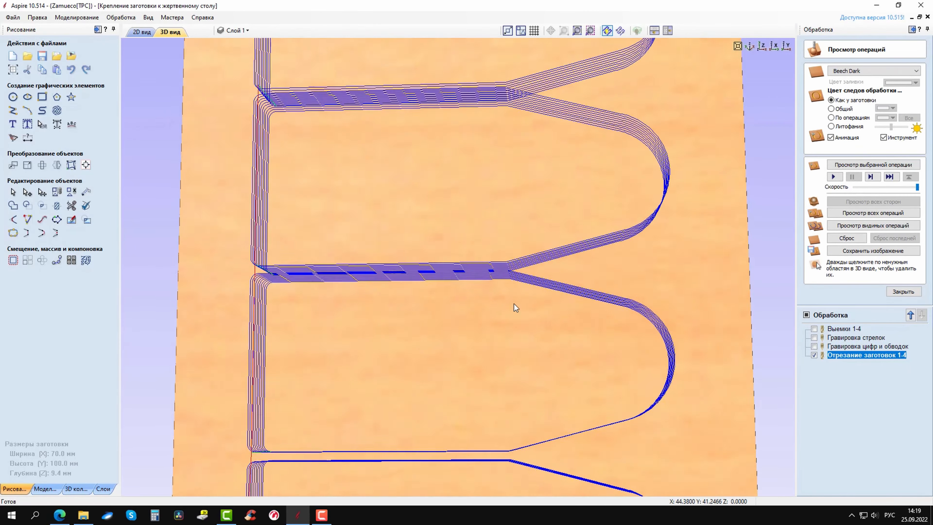
- Inspect the cutout toolpath in 3D, then show all toolpaths together and hide them again
left_click_drag(514, 304, 530, 335)
scroll(529, 335, "down", 5)
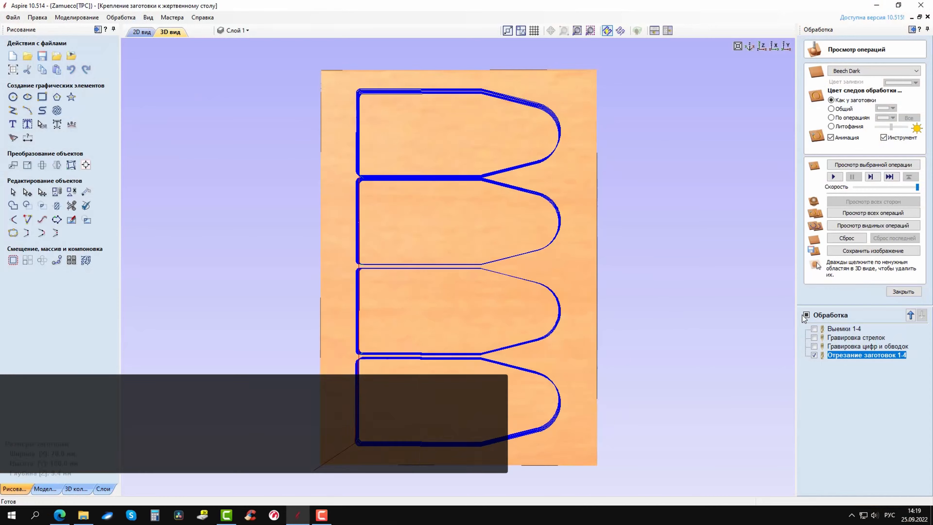
left_click(805, 316)
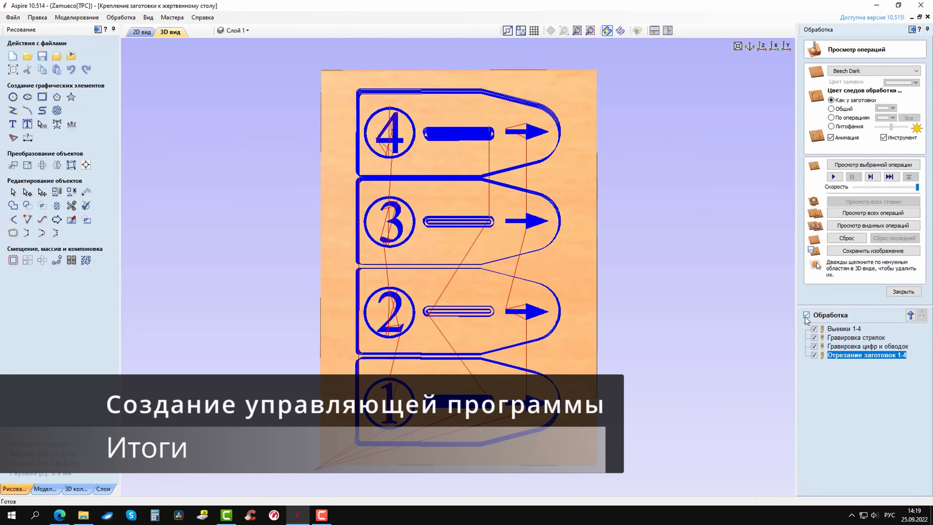
left_click(806, 315)
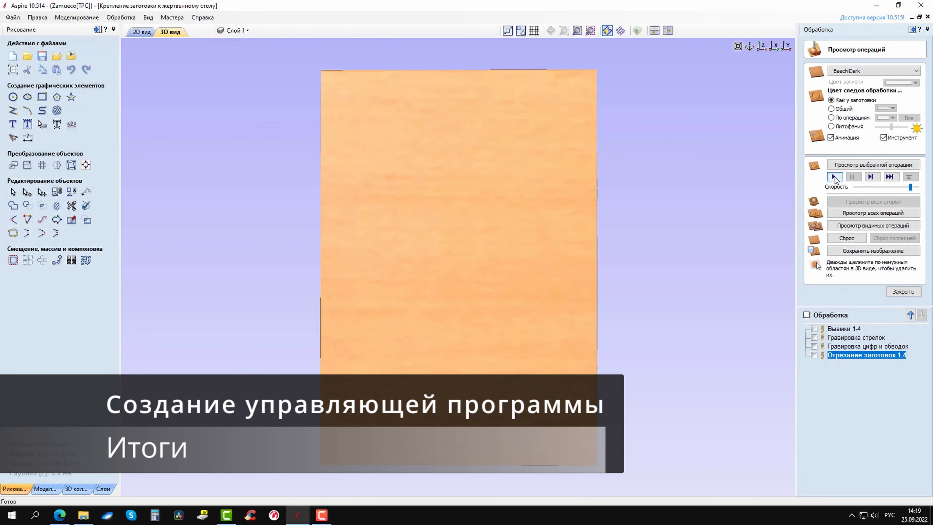
- Simulate the cutout toolpath "Отрезание заготовок 1-4" at maximum speed and close the preview
left_click(834, 177)
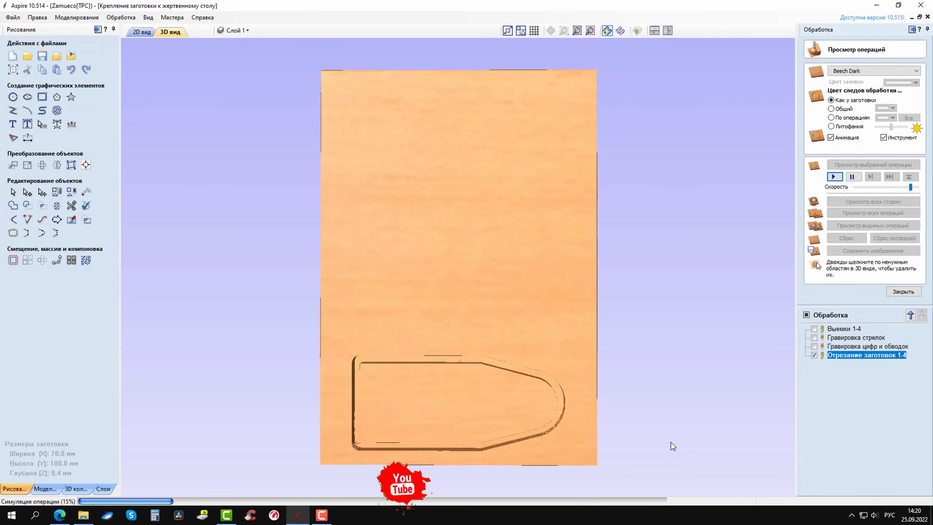
left_click_drag(911, 188, 917, 187)
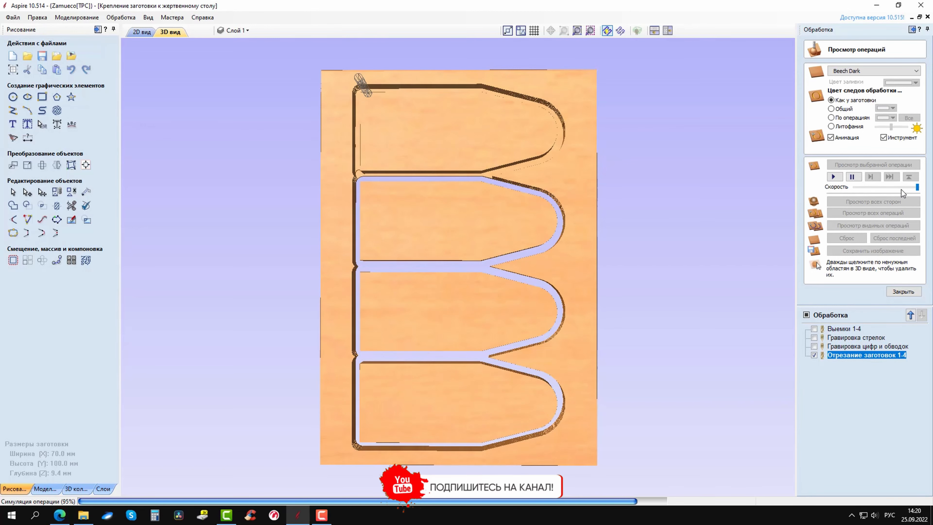
left_click(903, 291)
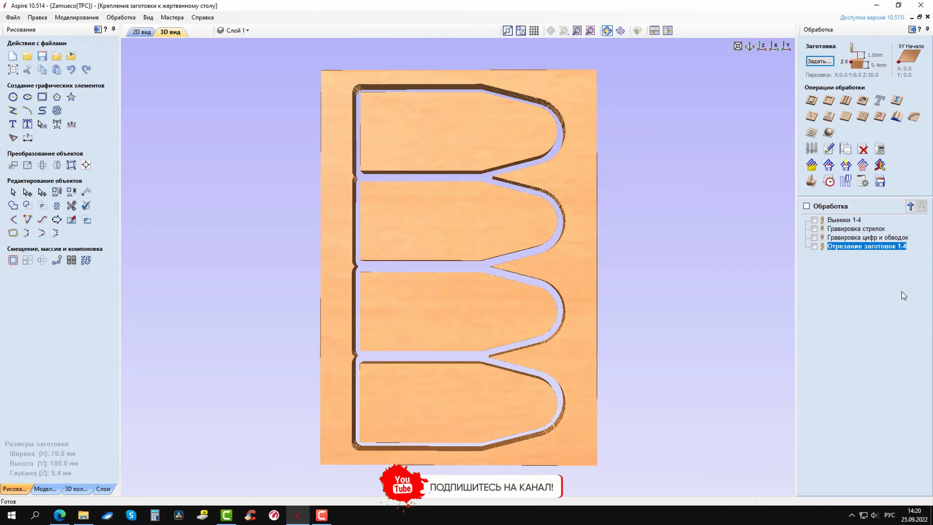
- Save the arrow engraving toolpath as "Гравировка стрелок.gcode" in the folder "Коды для станка" with the Grbl (mm) postprocessor
left_click(841, 229)
left_click(880, 181)
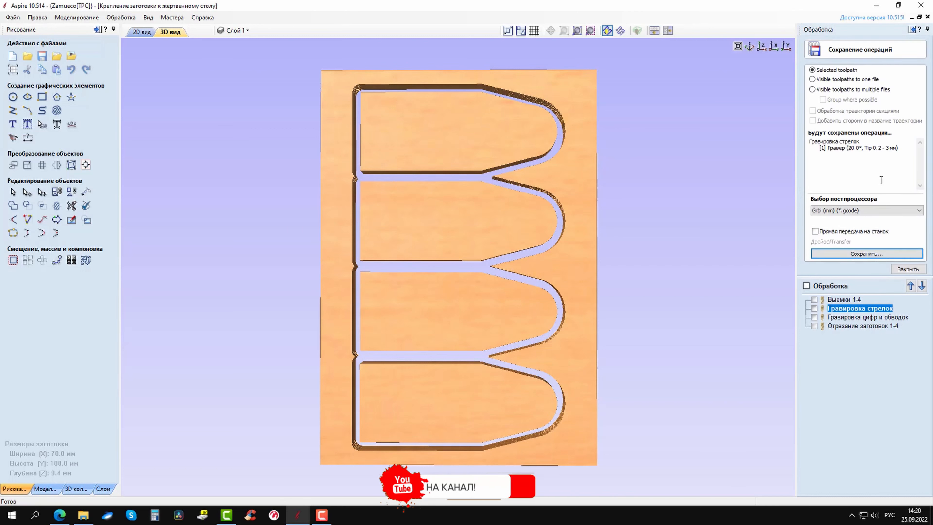
left_click(869, 254)
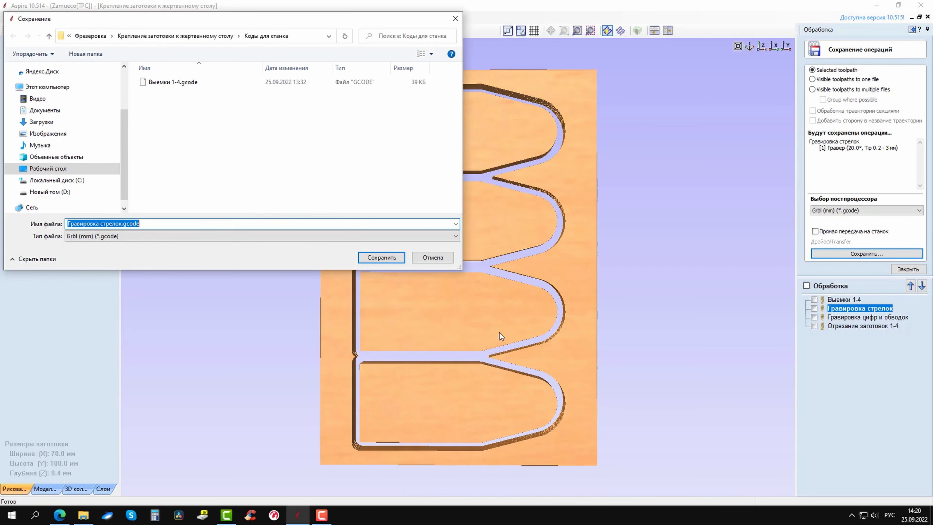
left_click(398, 256)
- Save the digit and frame engraving toolpath as "Гравировка цифр и обводок.gcode" in the same folder
left_click(871, 317)
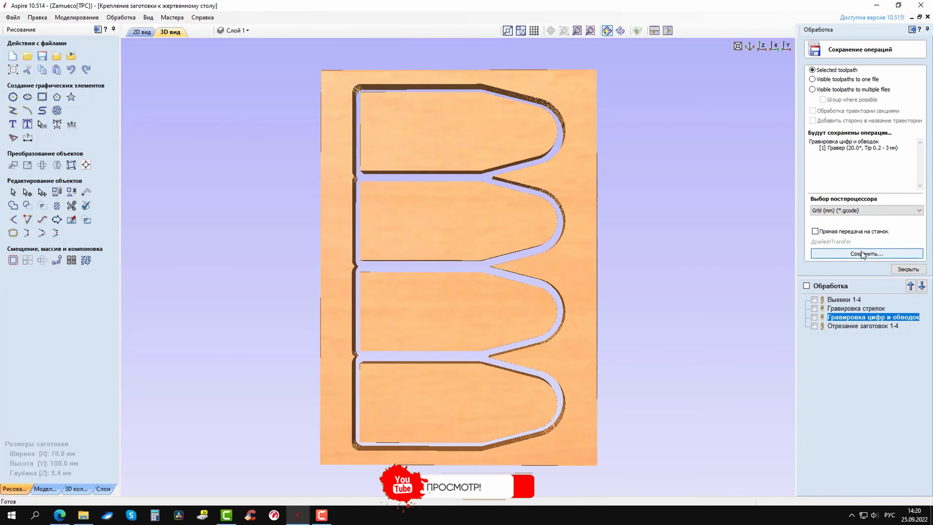
left_click(867, 254)
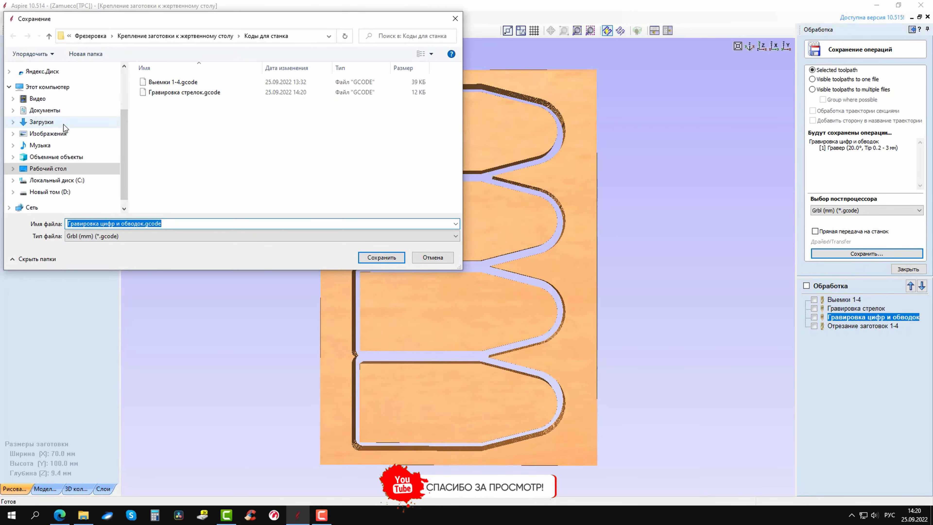
left_click(378, 258)
- Save the cutout toolpath as "Отрезание заготовок 1-4.gcode" in the same folder
left_click(866, 326)
left_click(866, 254)
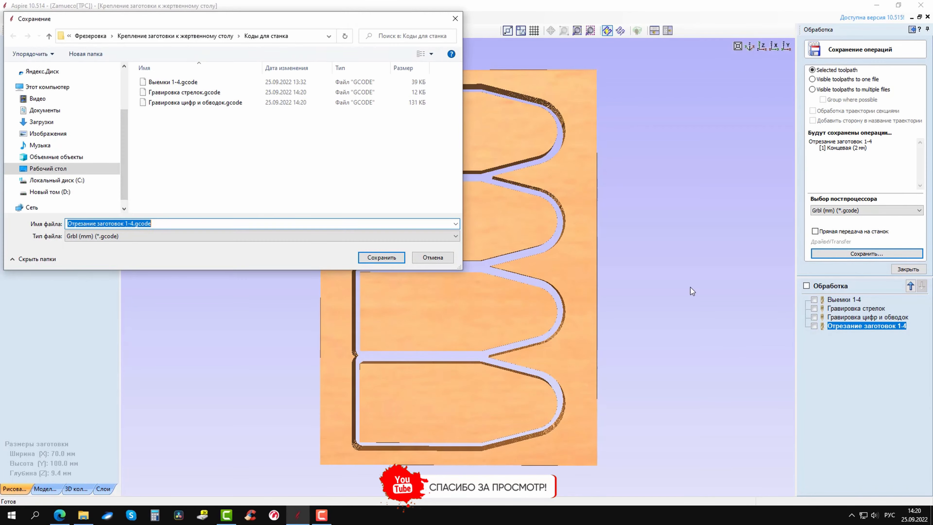
left_click(380, 259)
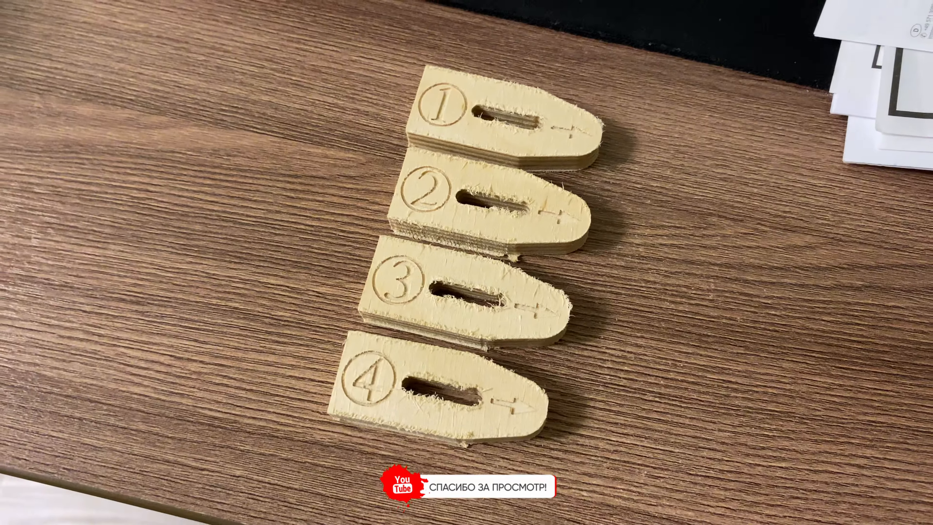